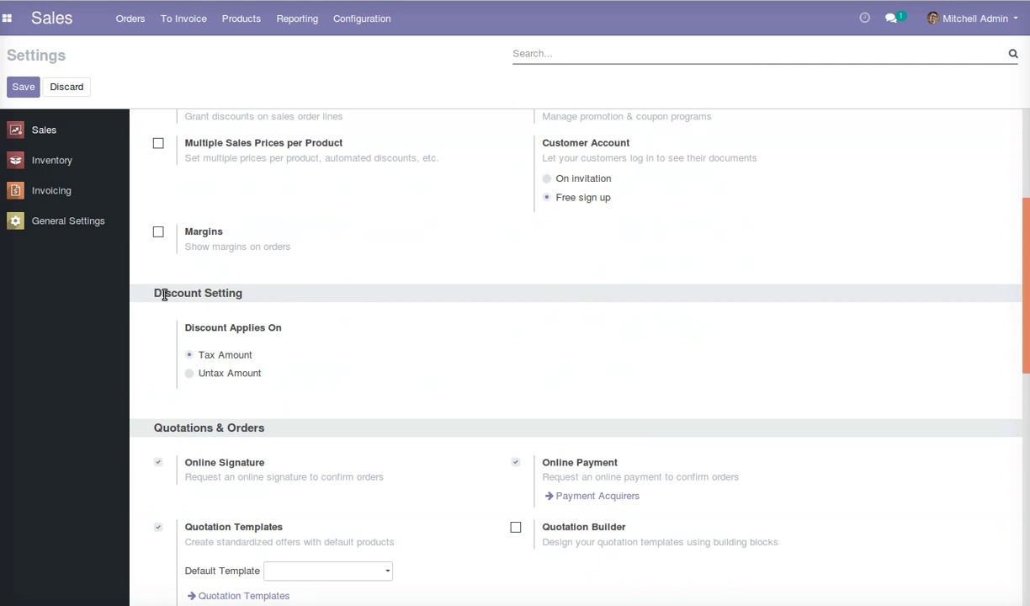
Review the Discount Applies On options in the Discount Setting section, including Tax Amount.
drag(152, 294, 244, 293)
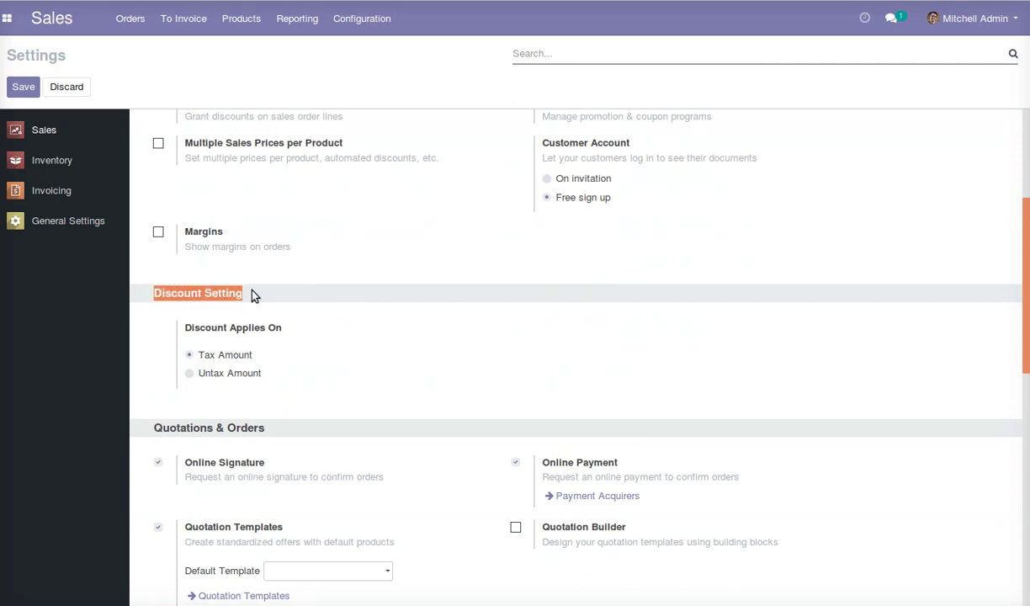
click(184, 331)
drag(184, 330, 272, 329)
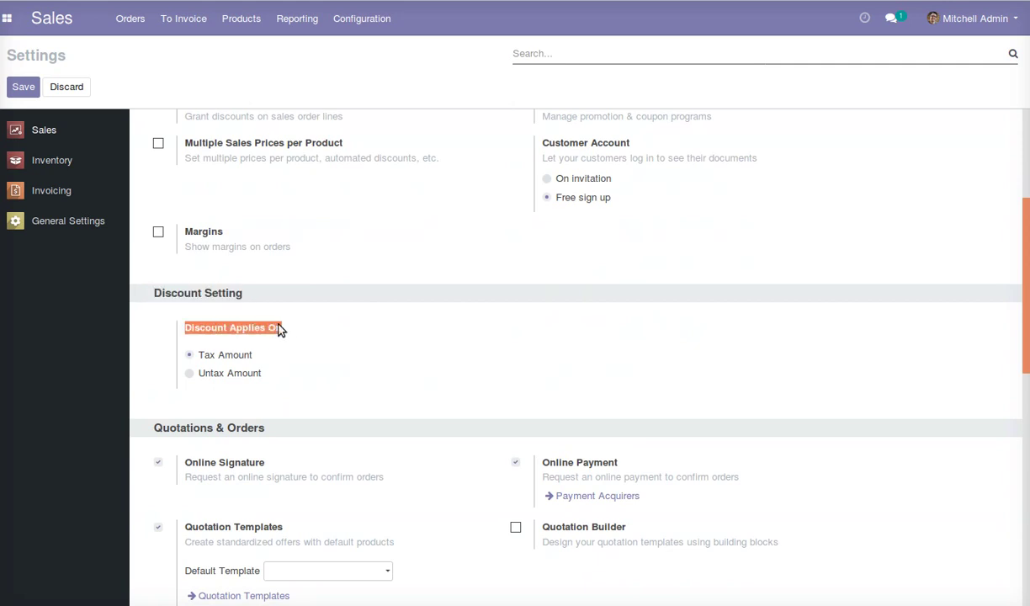
click(201, 359)
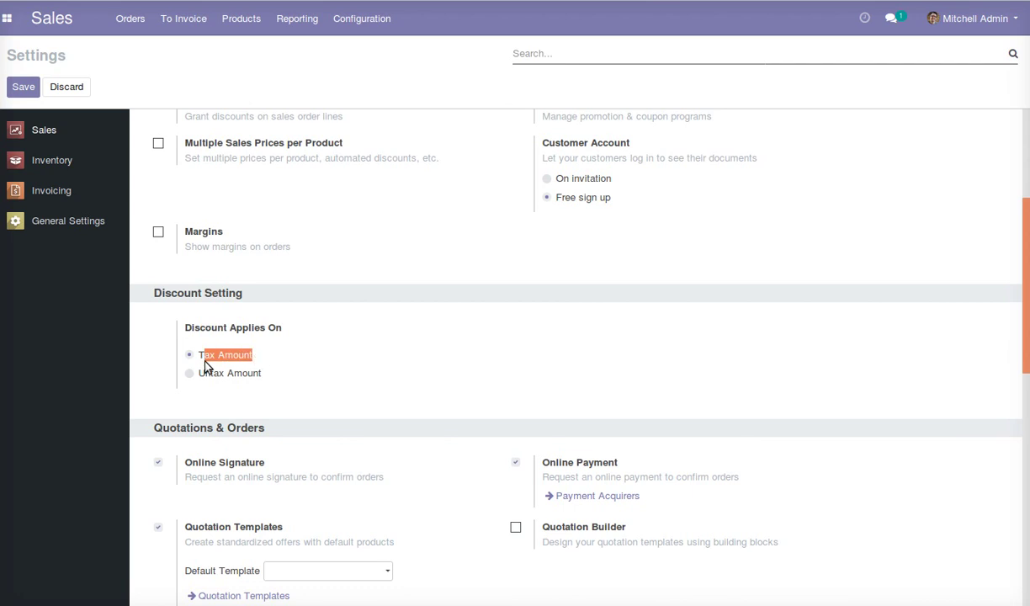
double_click(206, 354)
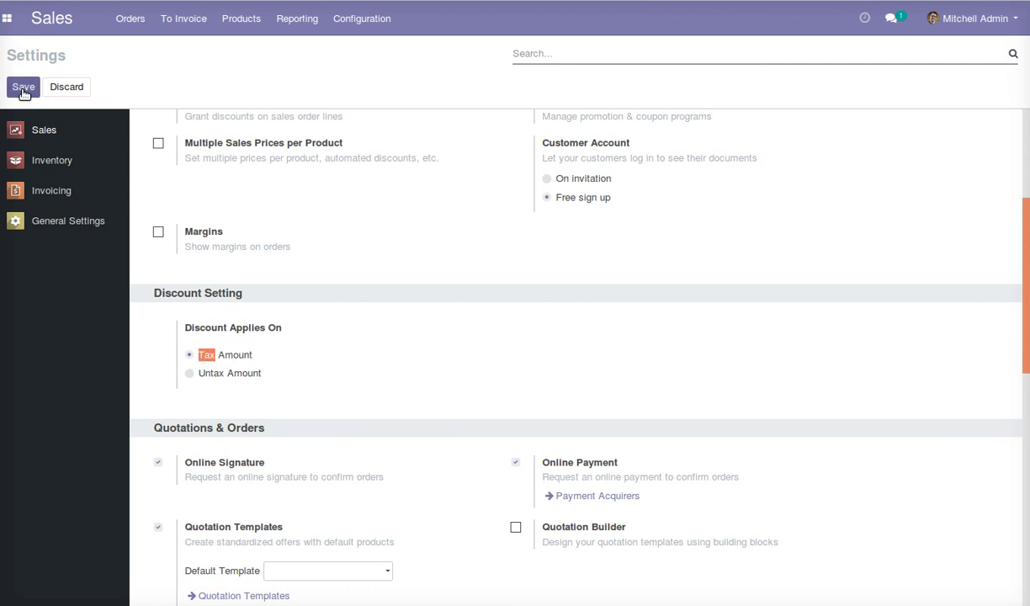
Open a new sales quotation and choose Azure Interior as the customer.
click(52, 18)
click(28, 81)
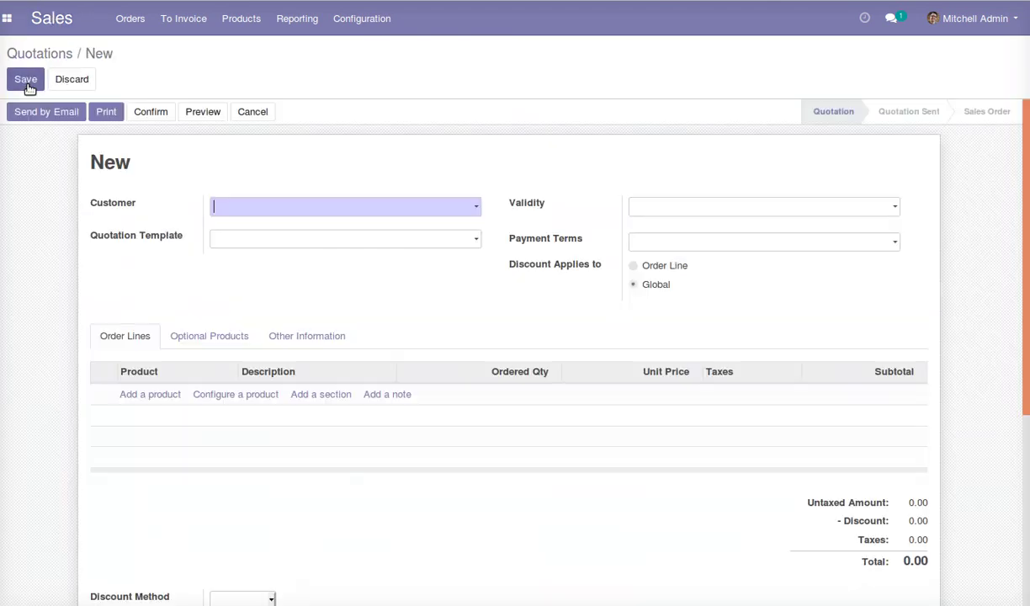
click(272, 213)
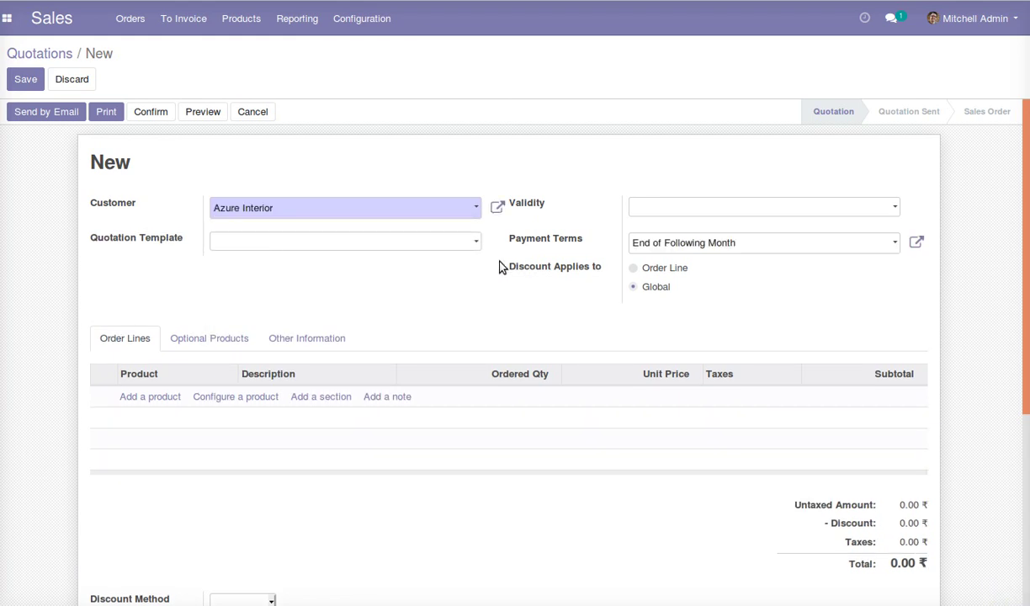
Make the quotation's discount apply to the order line instead of globally.
drag(507, 273, 592, 276)
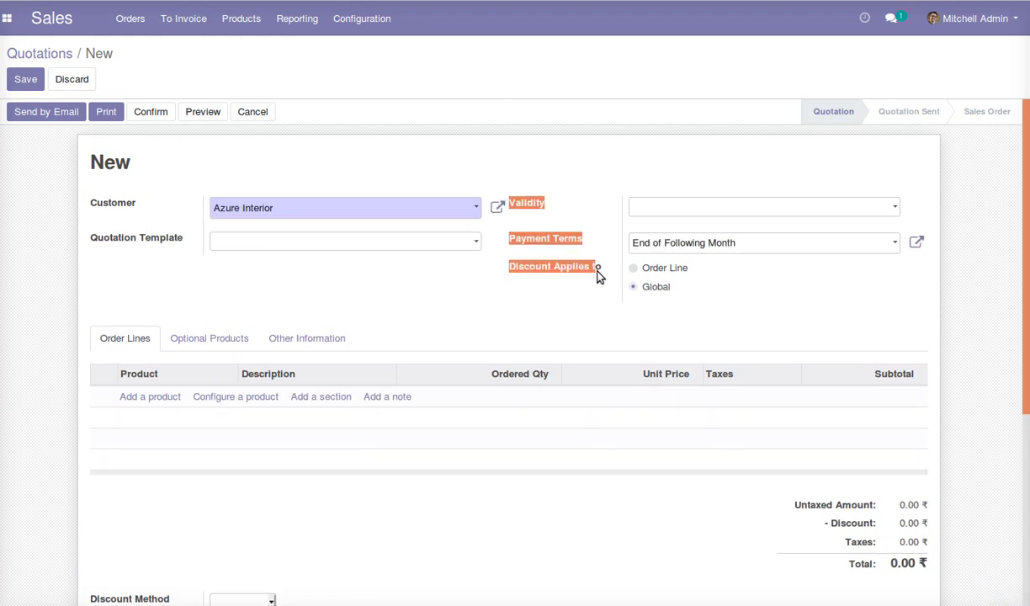
click(588, 273)
triple_click(584, 272)
click(635, 270)
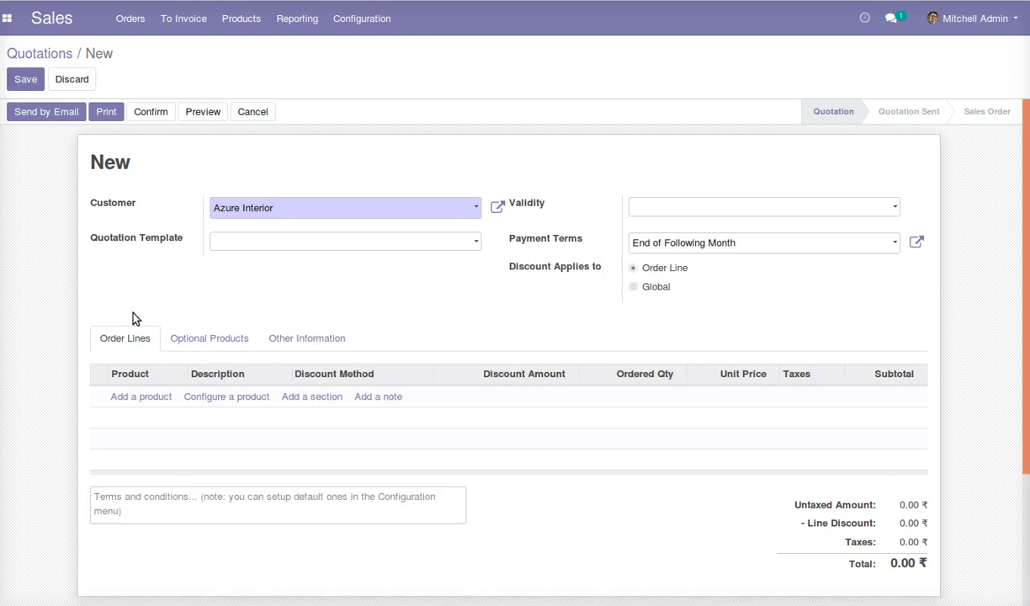
Add the Four Person Desk as an order line and give it a Fixed discount of 4000.
click(143, 398)
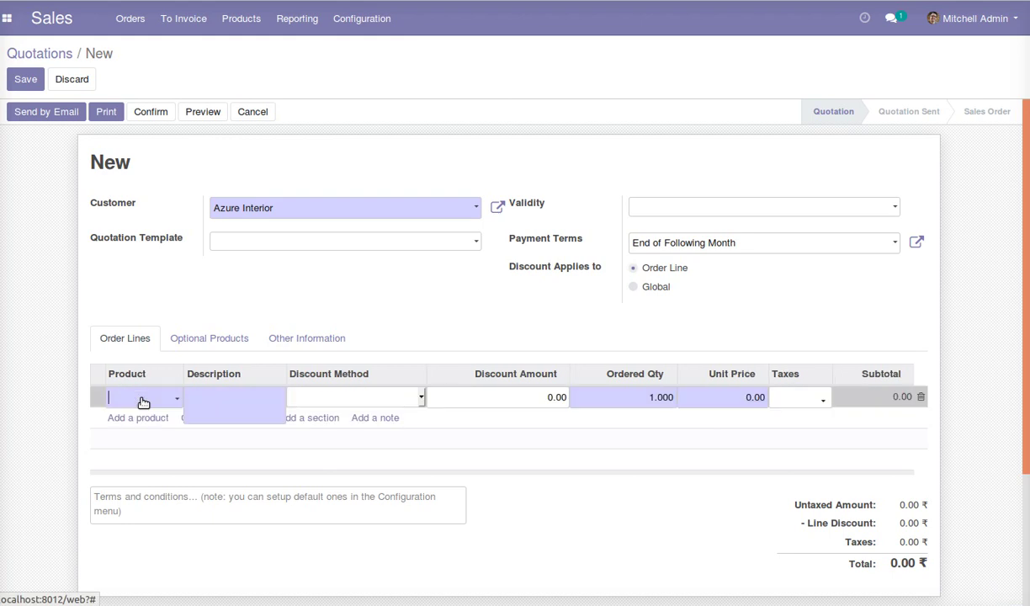
text(four)
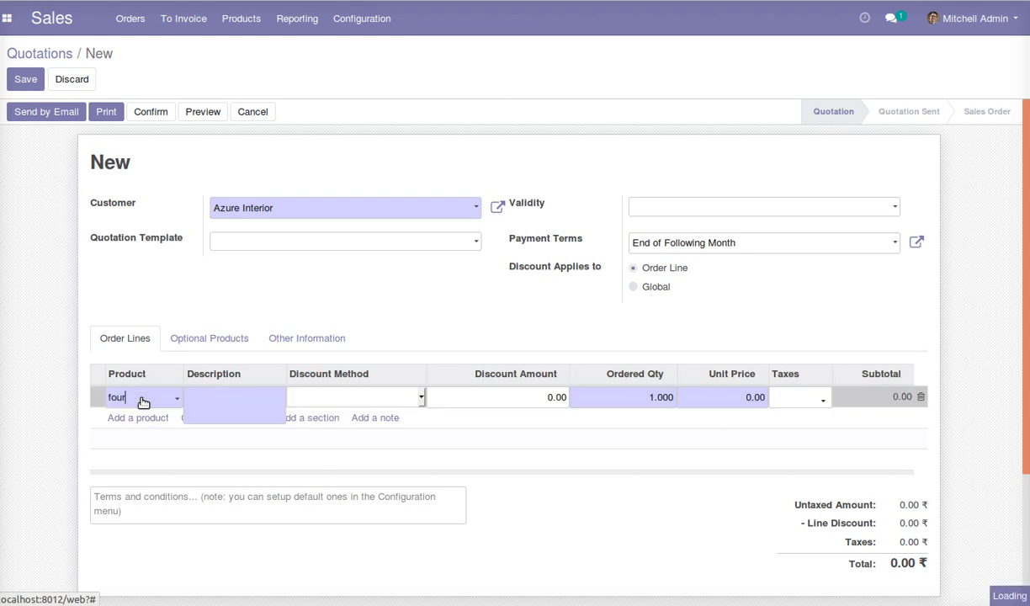
click(230, 419)
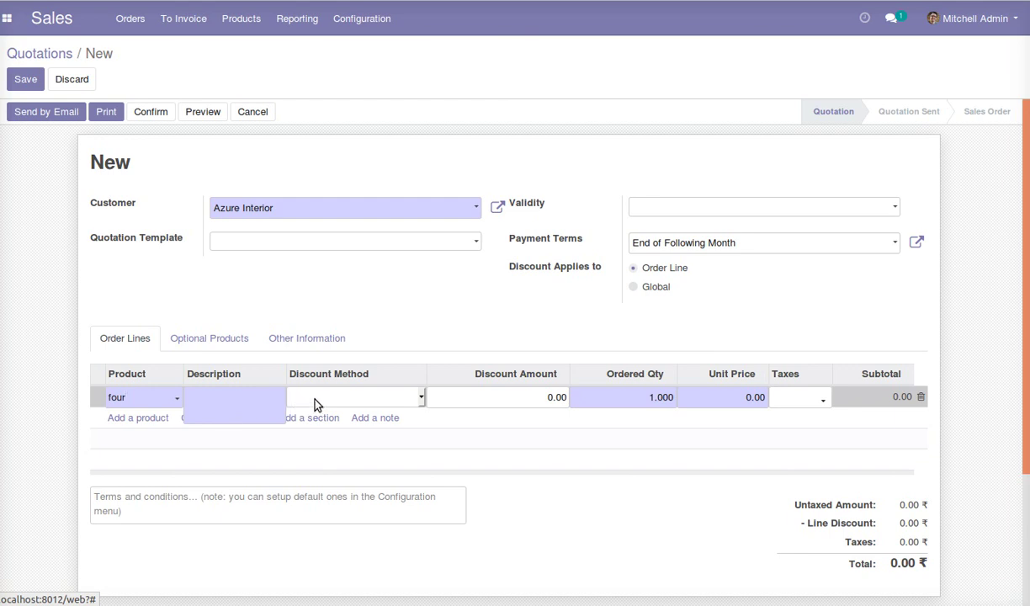
click(383, 397)
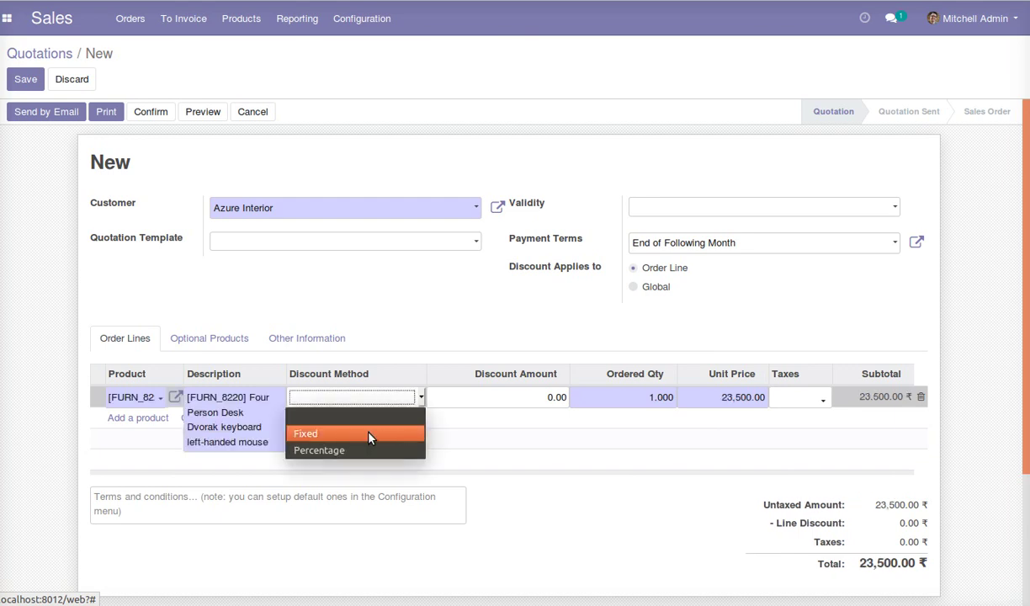
click(367, 433)
click(536, 399)
drag(536, 399, 569, 404)
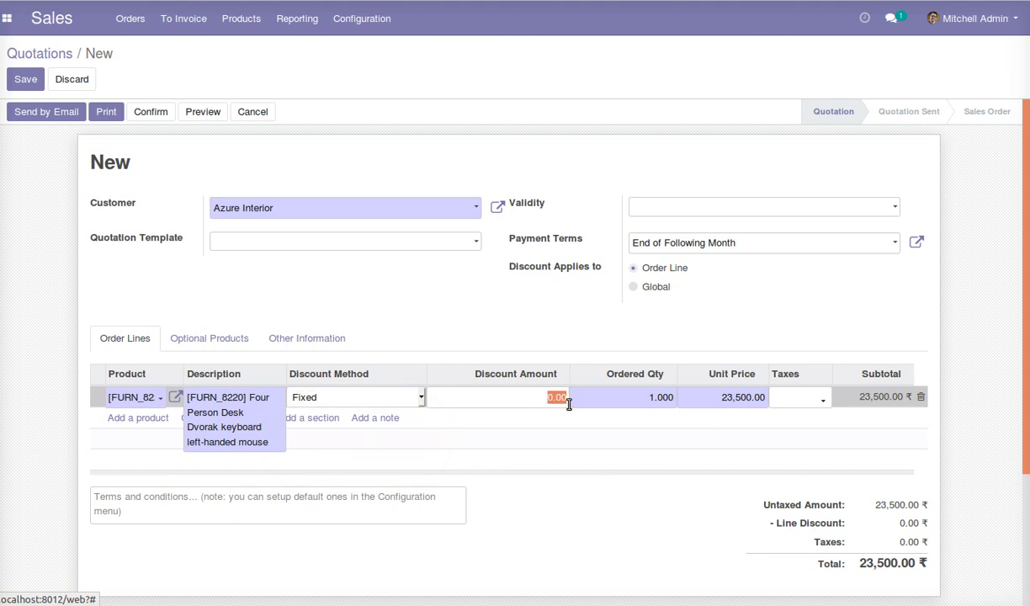
text(4000)
Apply the IGST 12% tax to the Four Person Desk line and finish editing the line.
click(806, 397)
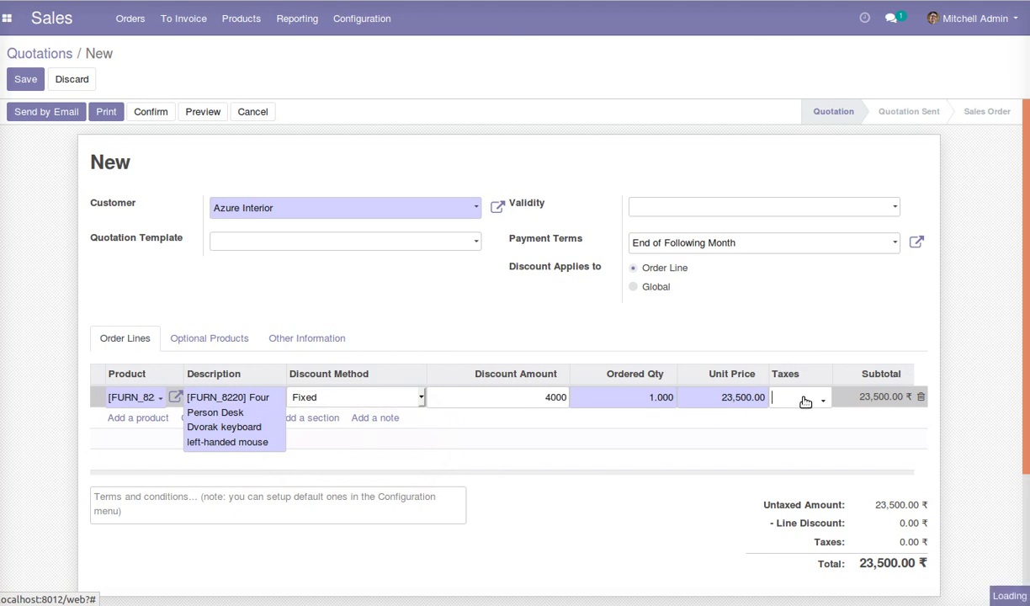
click(801, 398)
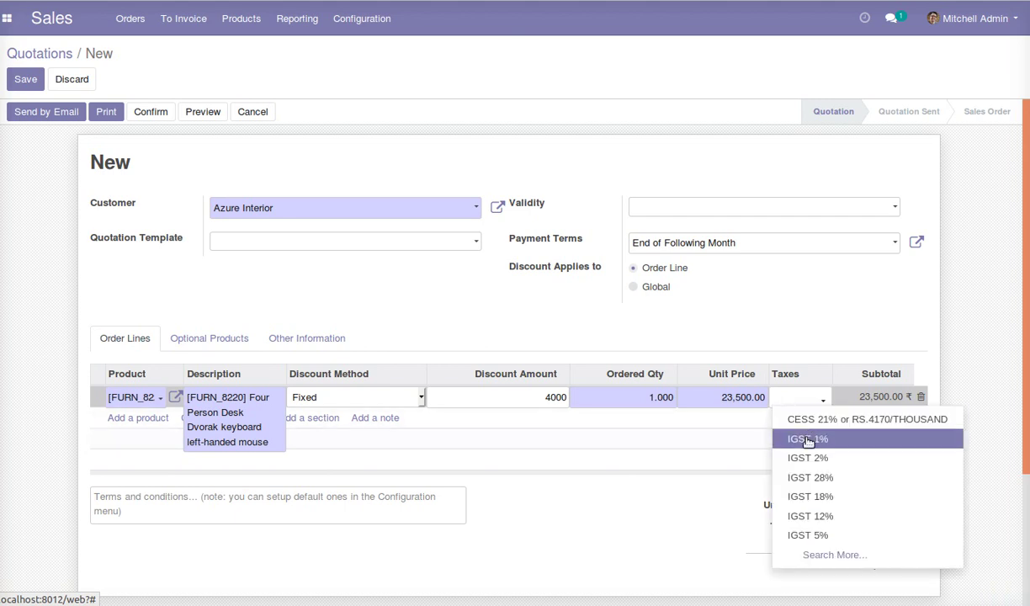
click(812, 515)
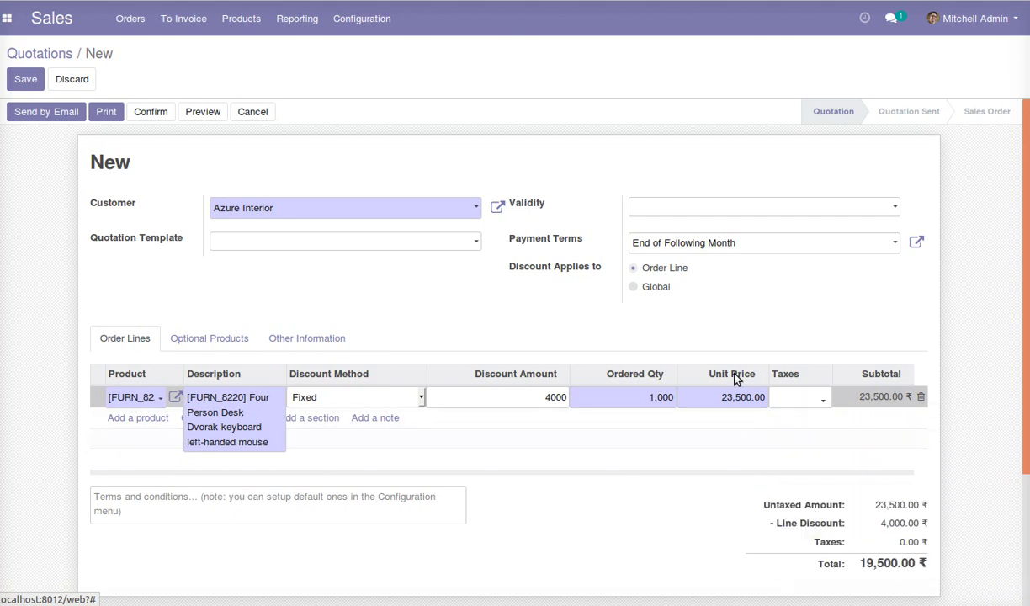
click(730, 340)
Add the Drawer as a second order line and give it a Percentage discount of 15.
click(139, 448)
text(dra)
click(155, 471)
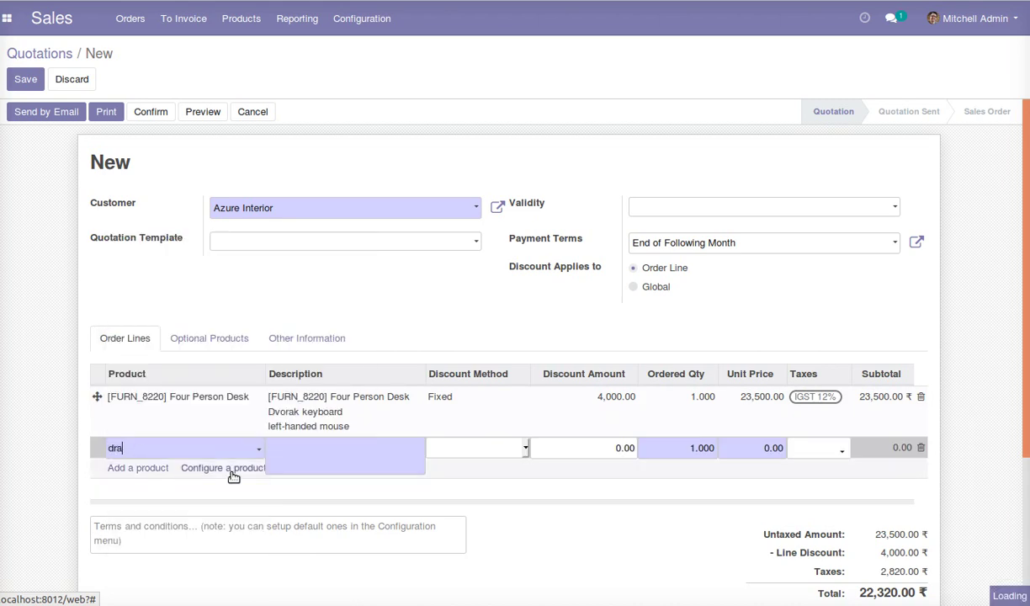
click(471, 455)
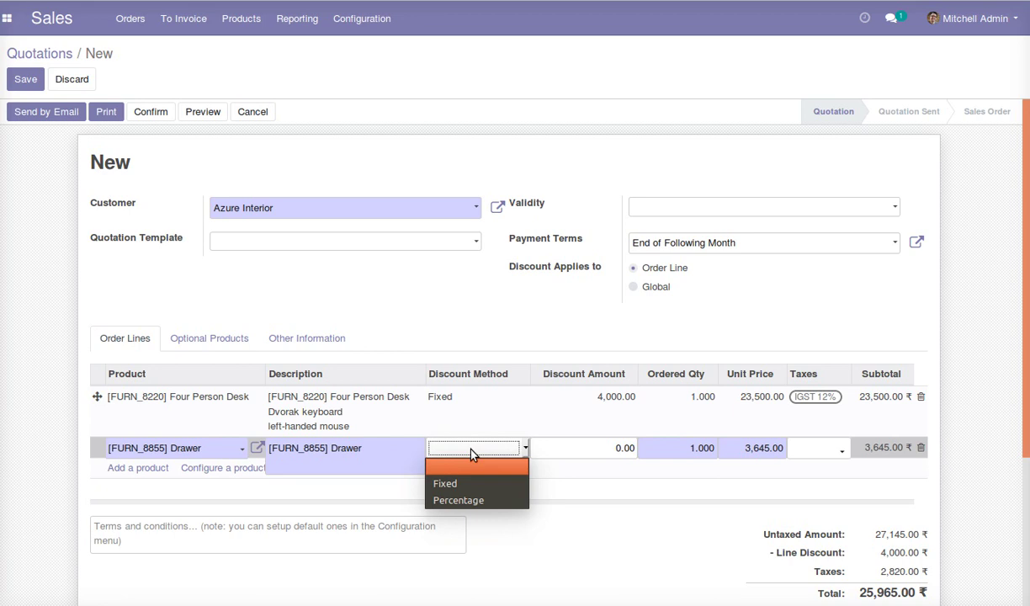
click(483, 499)
drag(612, 447, 635, 449)
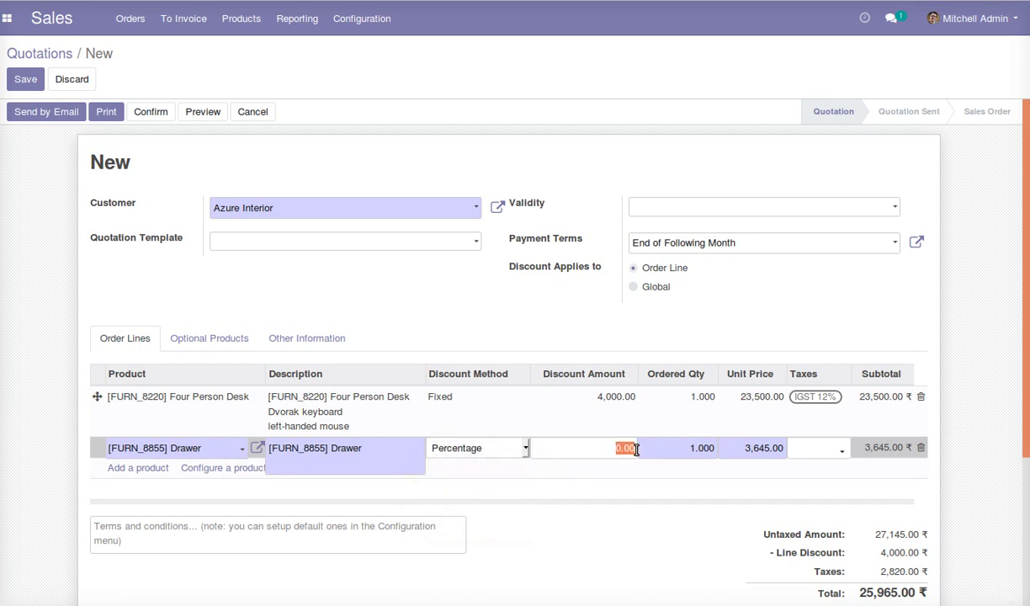
text(15)
Apply the IGST 18% and IGST 12% taxes to the Drawer line and finish editing the line.
click(816, 446)
click(821, 450)
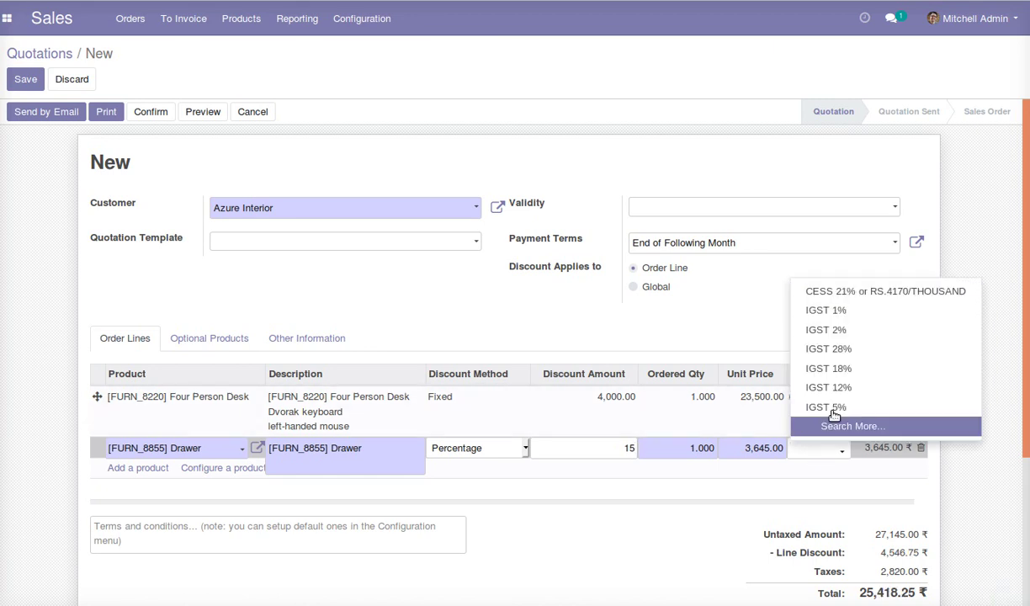
click(837, 370)
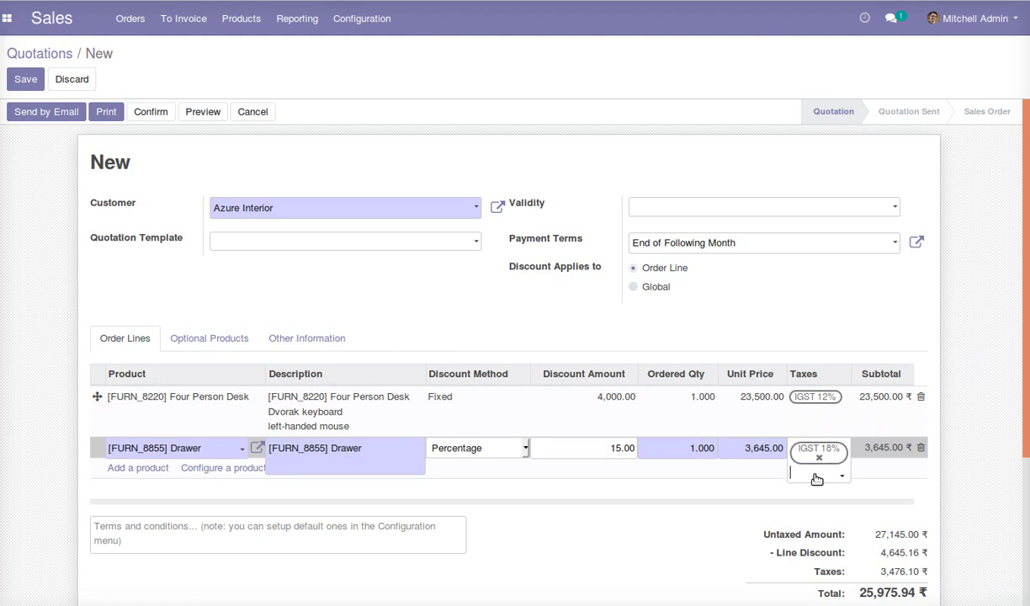
click(816, 475)
click(820, 391)
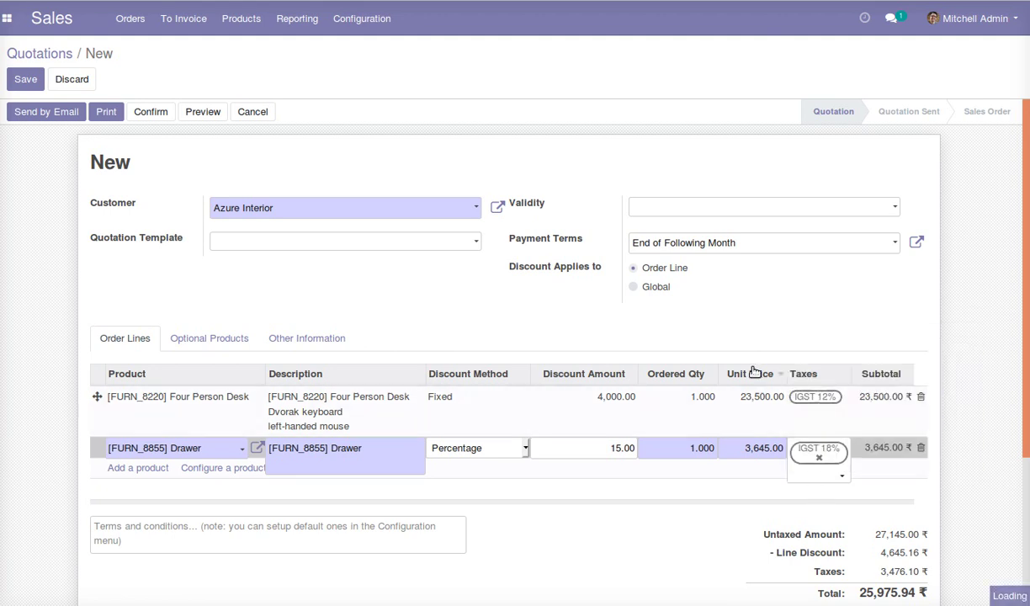
click(721, 333)
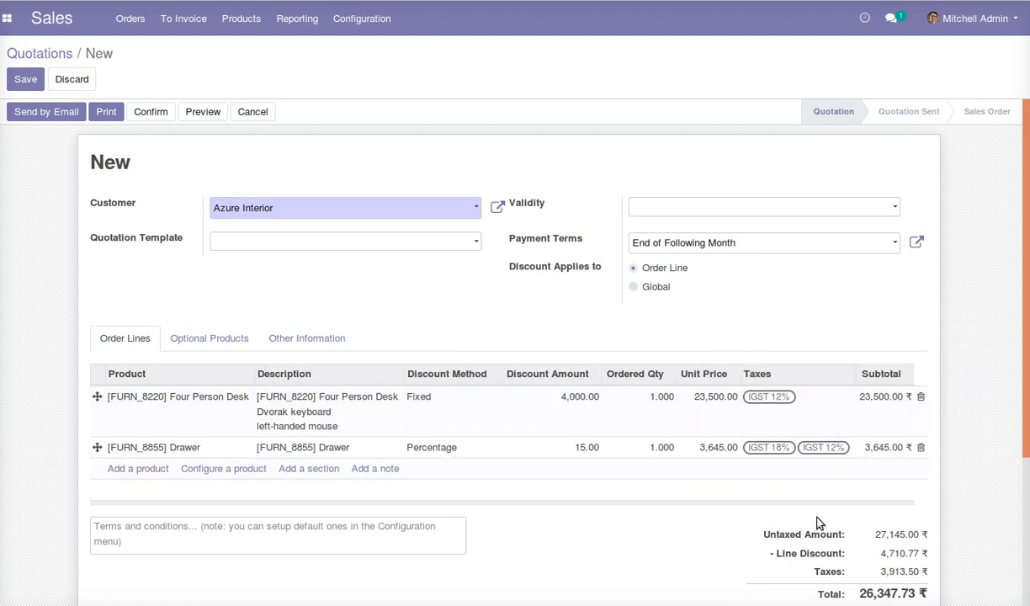
Check the line discount in the totals, then save the quotation and confirm it as a sales order.
scroll(820, 514, down, 3)
drag(882, 395, 923, 396)
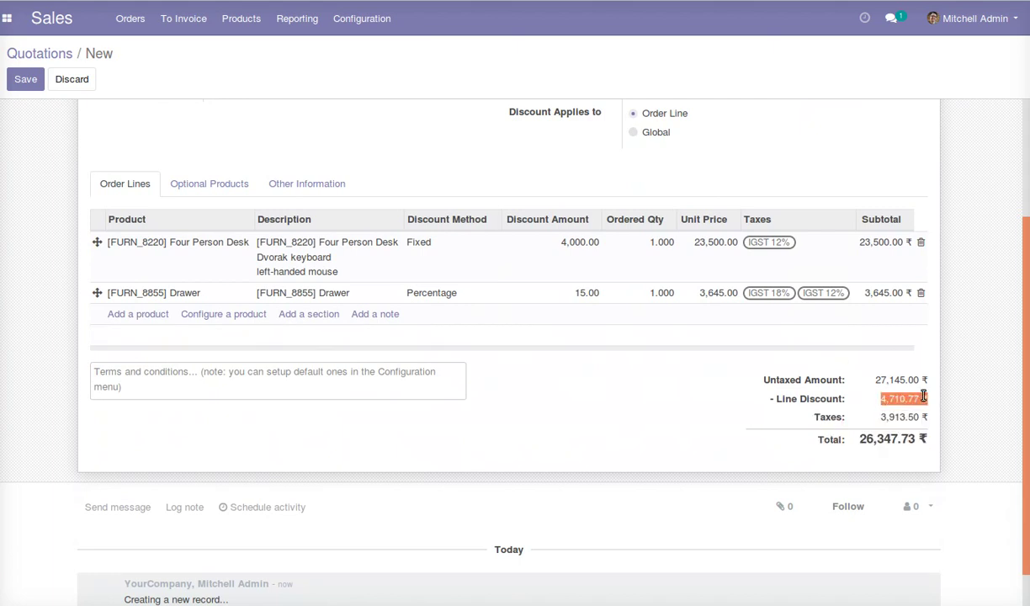
click(459, 395)
scroll(485, 429, up, 3)
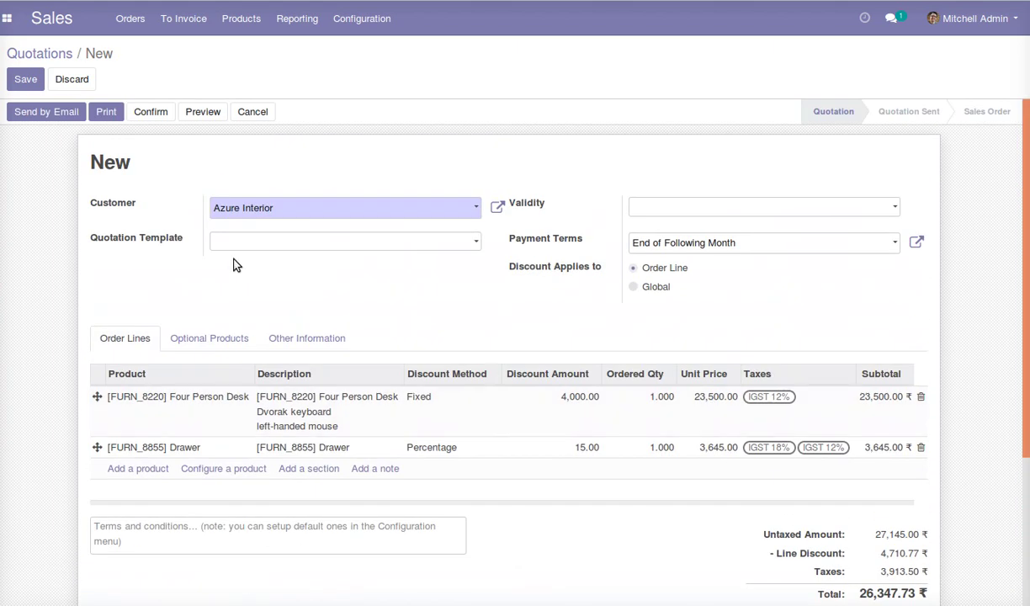
click(25, 82)
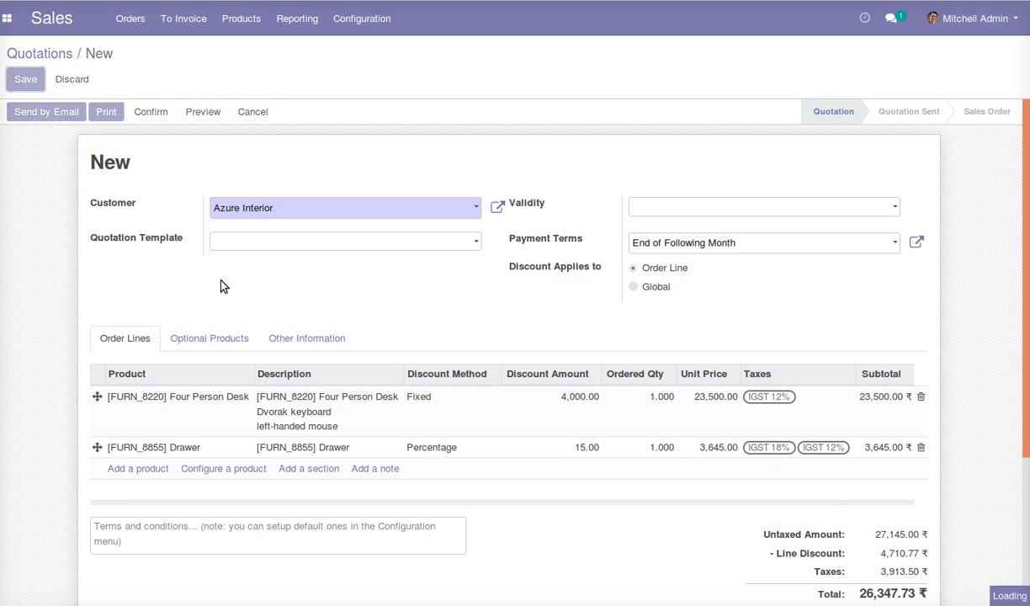
scroll(354, 292, down, 2)
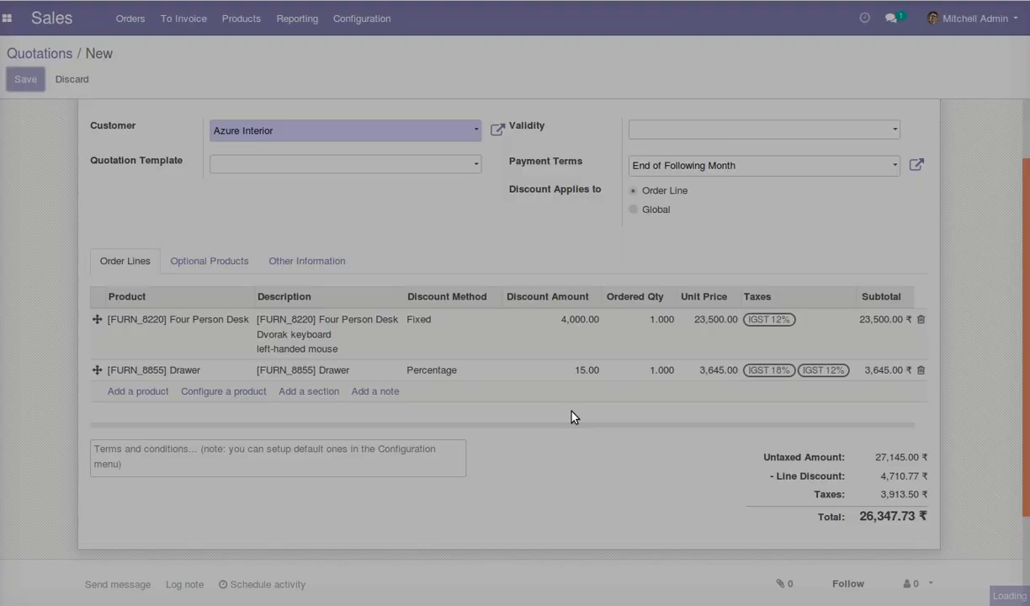
scroll(556, 418, up, 1)
scroll(553, 420, up, 1)
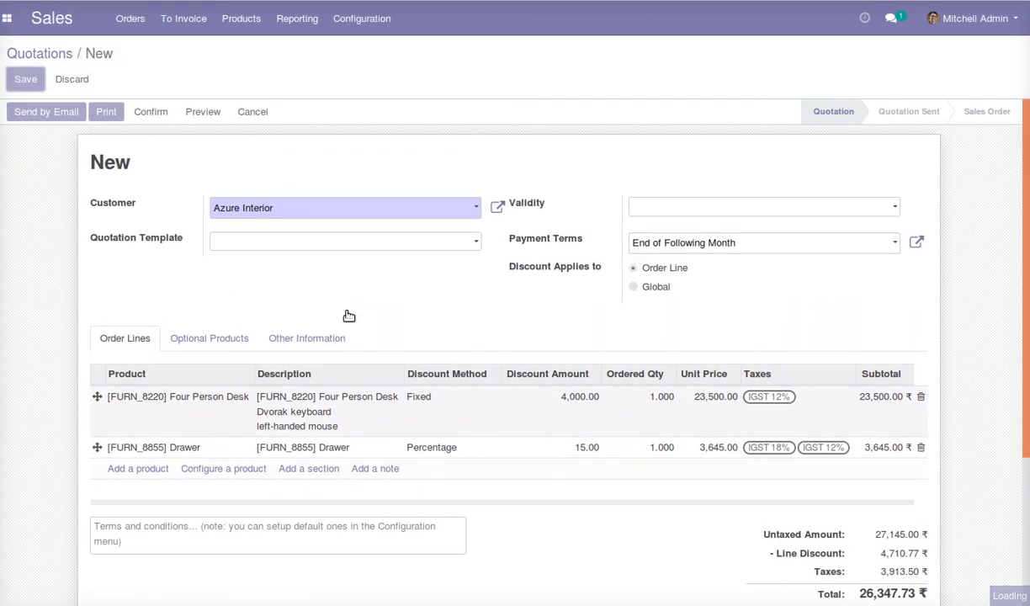
click(148, 115)
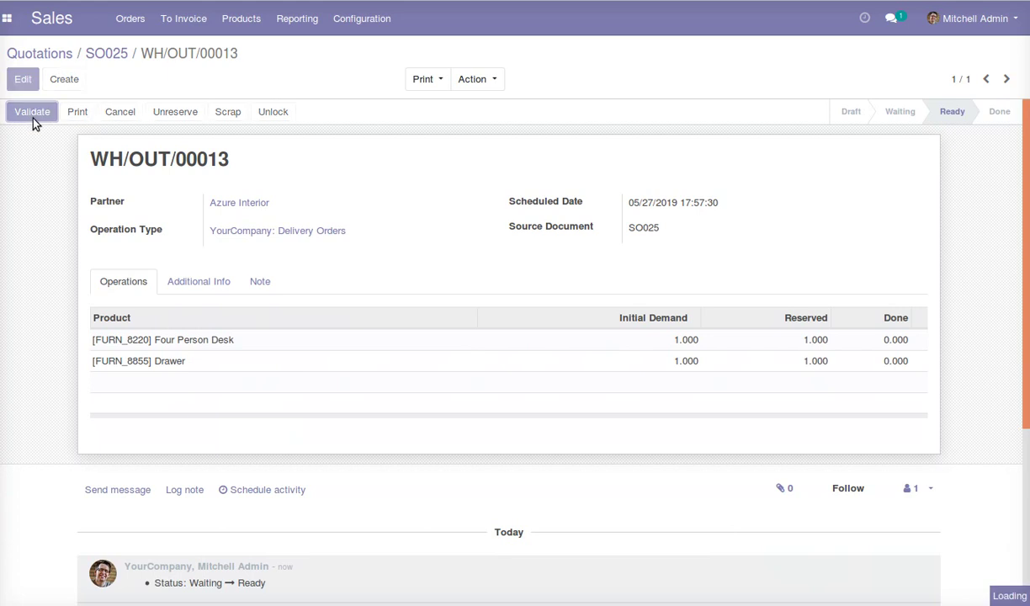
Validate the delivery order for the Four Person Desk and the Drawer.
click(31, 113)
click(159, 162)
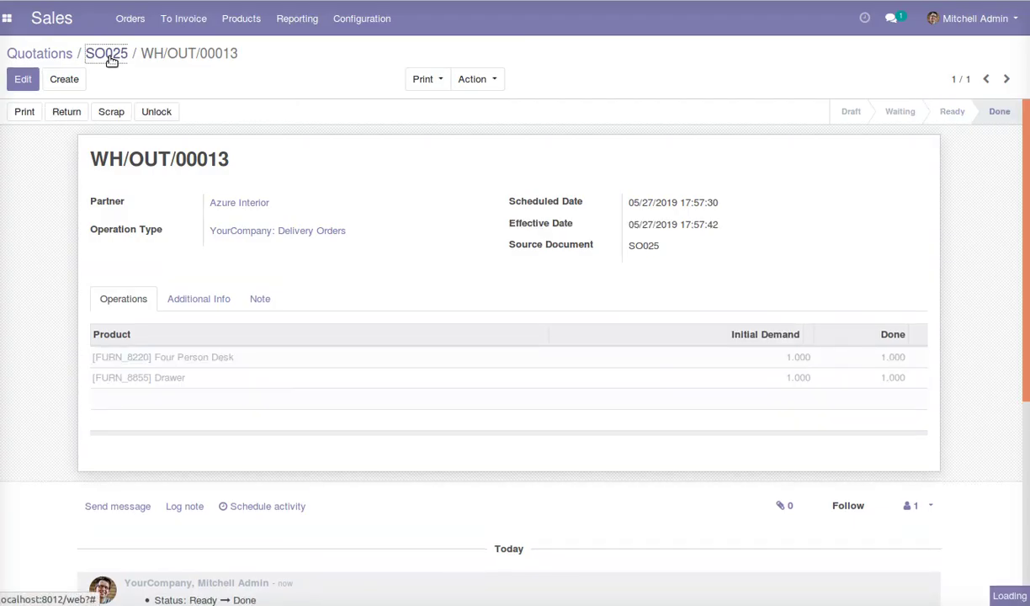
Return to the sales order, then create and view an invoice for its invoiceable lines.
click(108, 56)
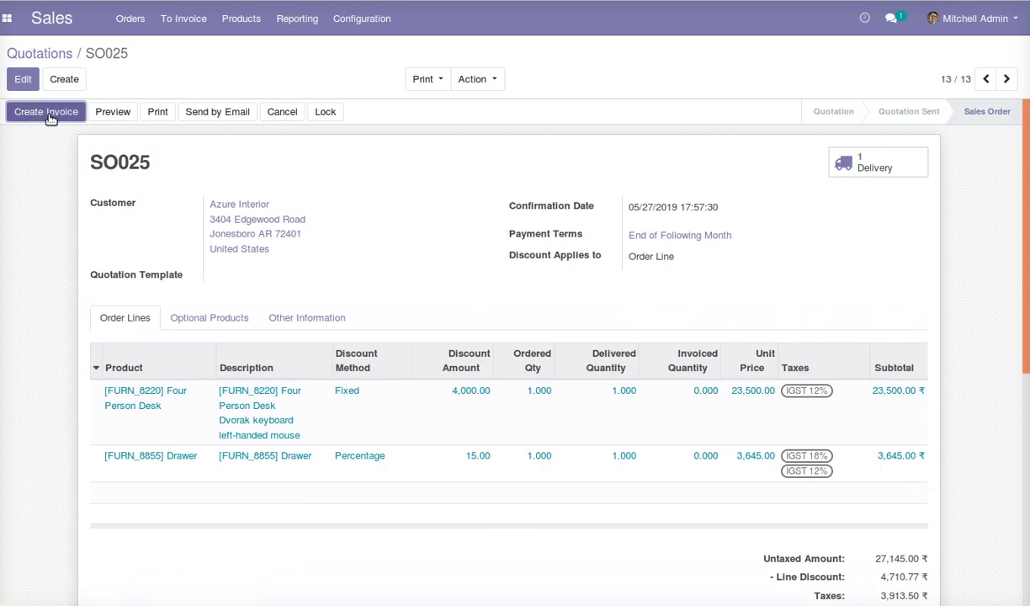
click(13, 117)
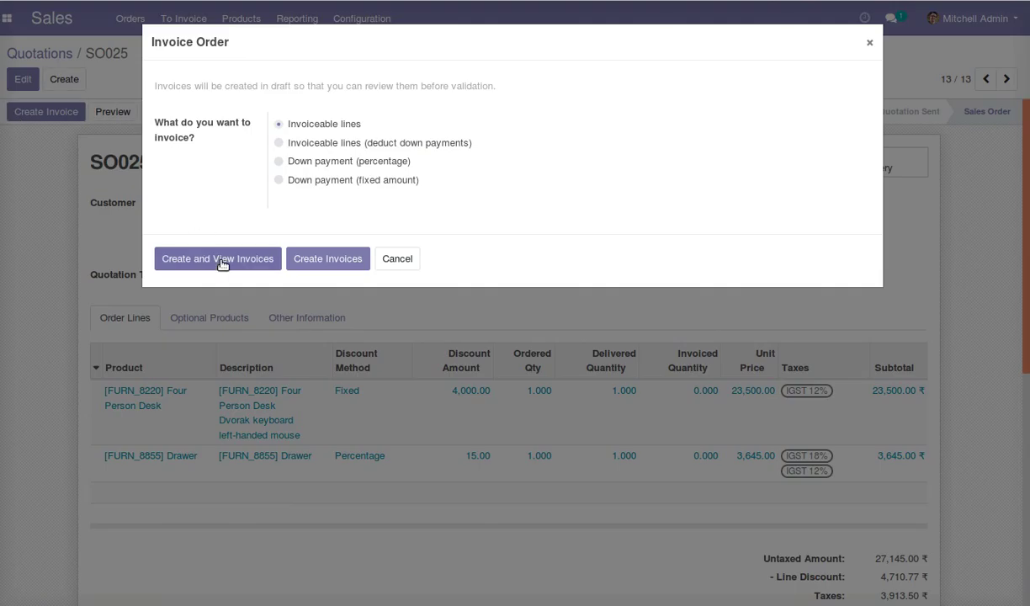
click(221, 261)
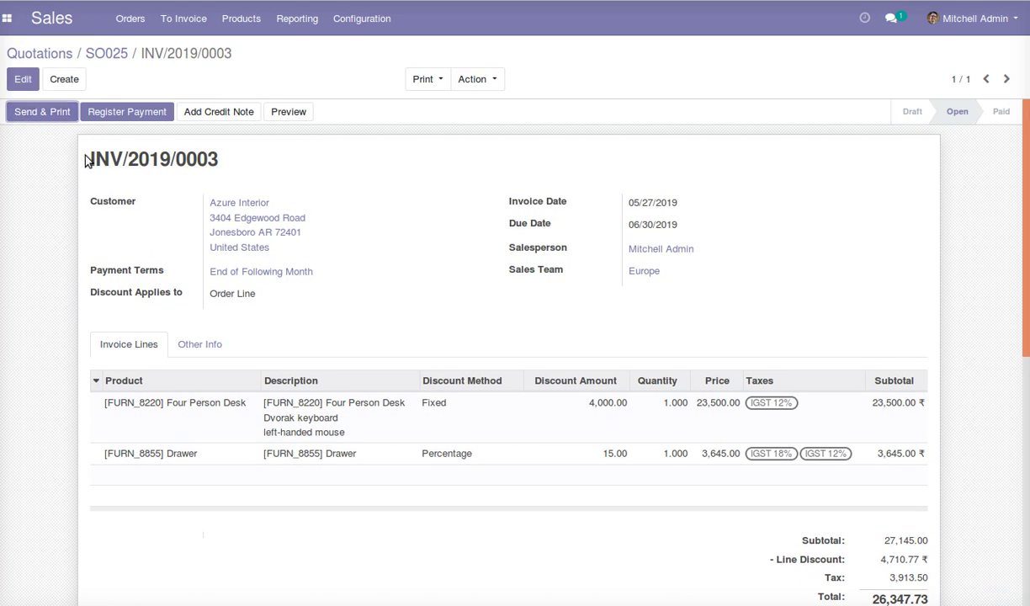
Examine the open invoice's number, its Discount Applies to setting, and the line discount and tax totals.
drag(91, 162, 230, 160)
click(230, 164)
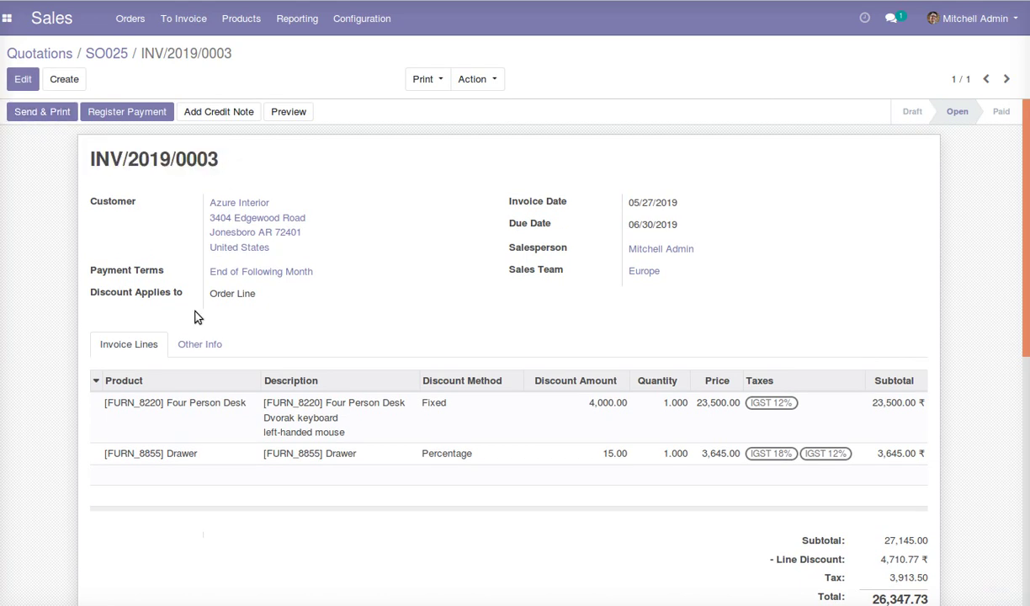
drag(87, 296, 262, 296)
click(263, 301)
scroll(589, 387, down, 3)
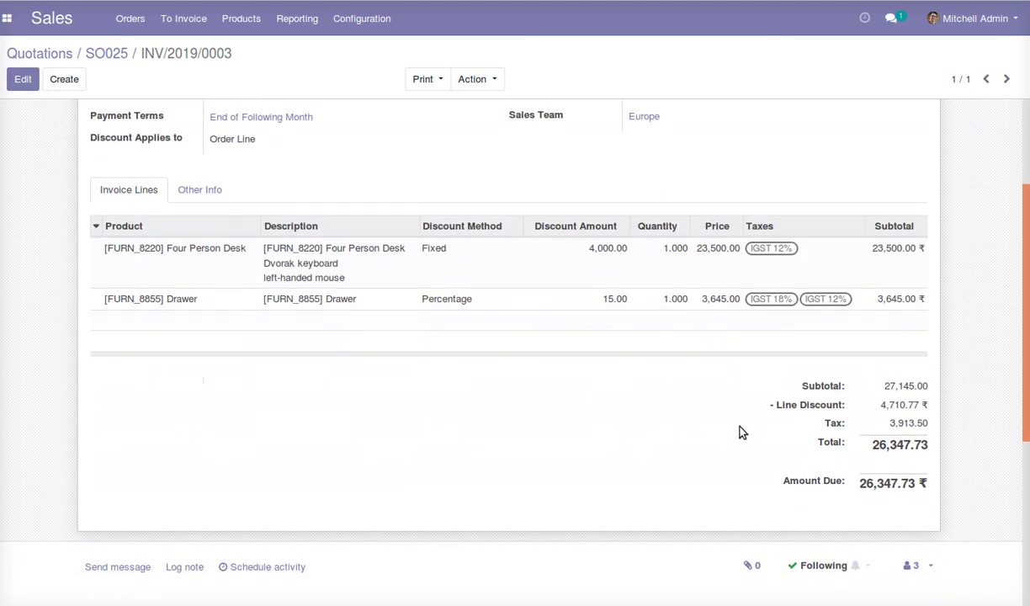
Check the line discount amount in the invoice totals.
drag(764, 412, 925, 405)
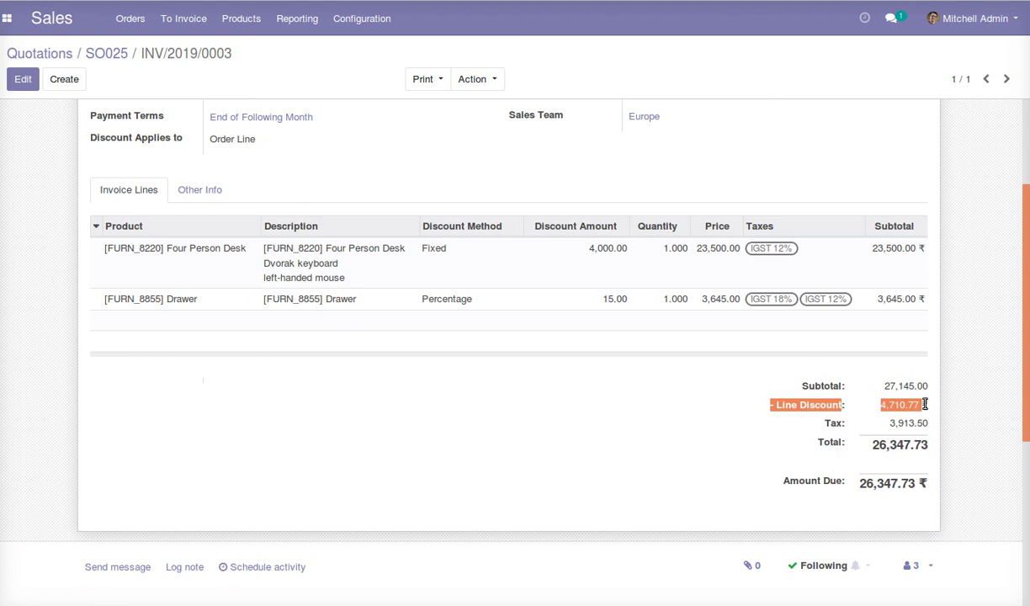
click(464, 416)
scroll(464, 416, up, 3)
Create a new quotation for customer The Jackson Group with Discount Applies to set to Global.
click(46, 26)
click(31, 84)
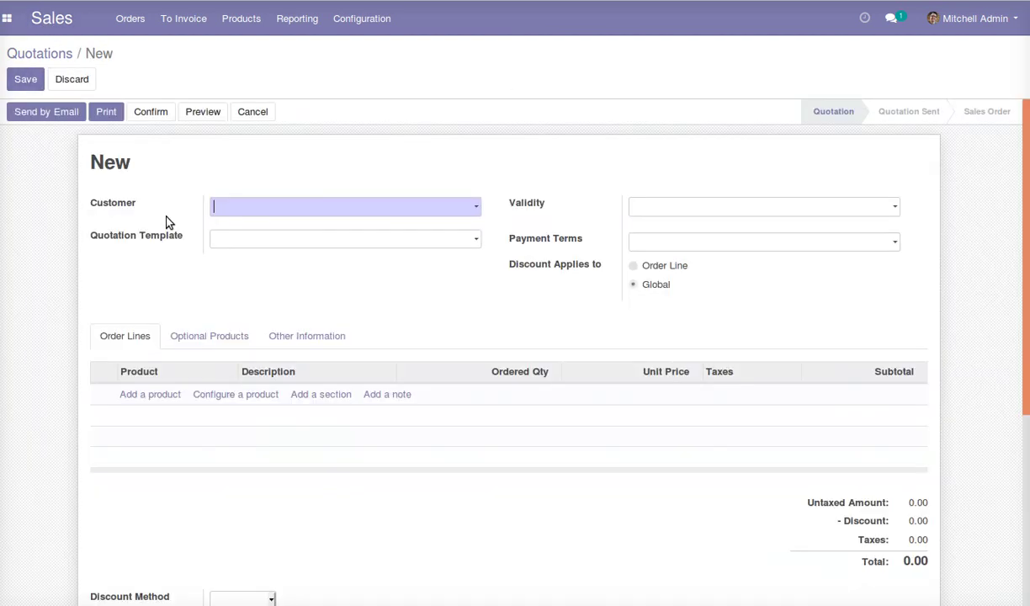
click(235, 210)
text(tyhe)
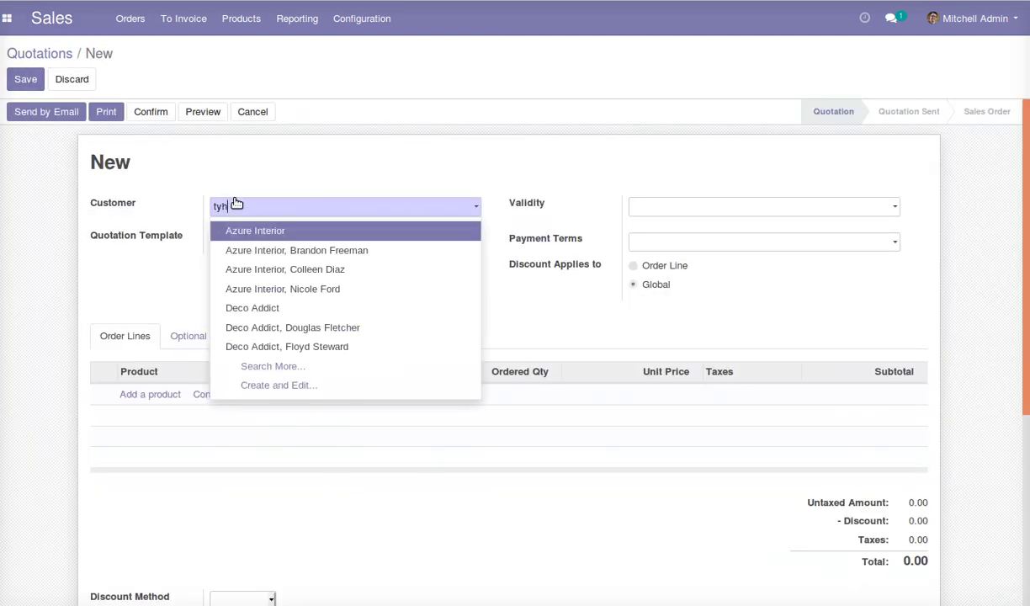
key(BackSpace)
key(BackSpace)
key(BackSpace)
key(BackSpace)
text(he)
click(276, 251)
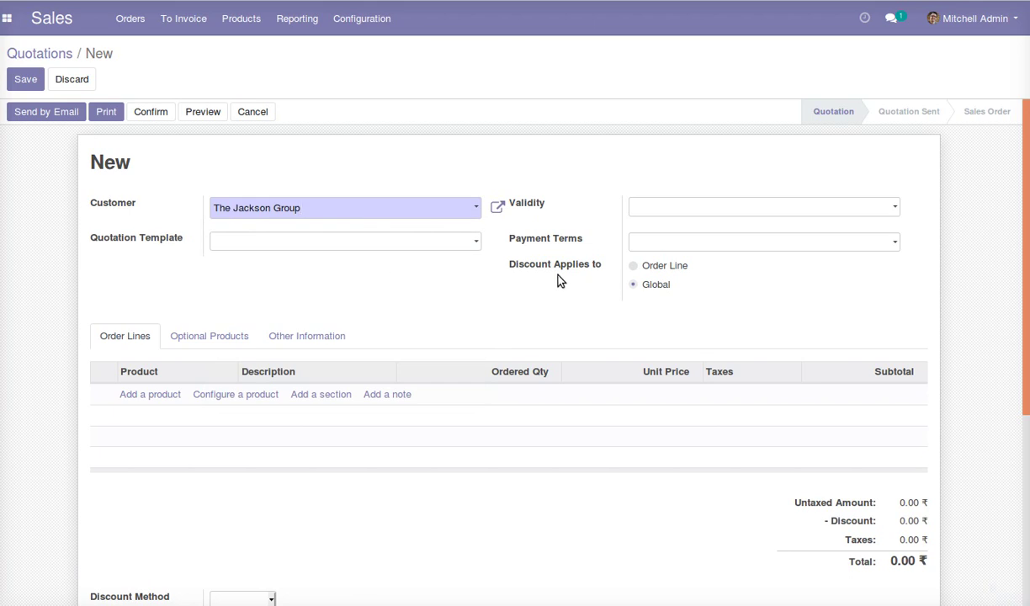
drag(509, 268, 596, 268)
click(656, 284)
Add the Four Person Desk as an order line with the IGST 18% tax.
click(151, 395)
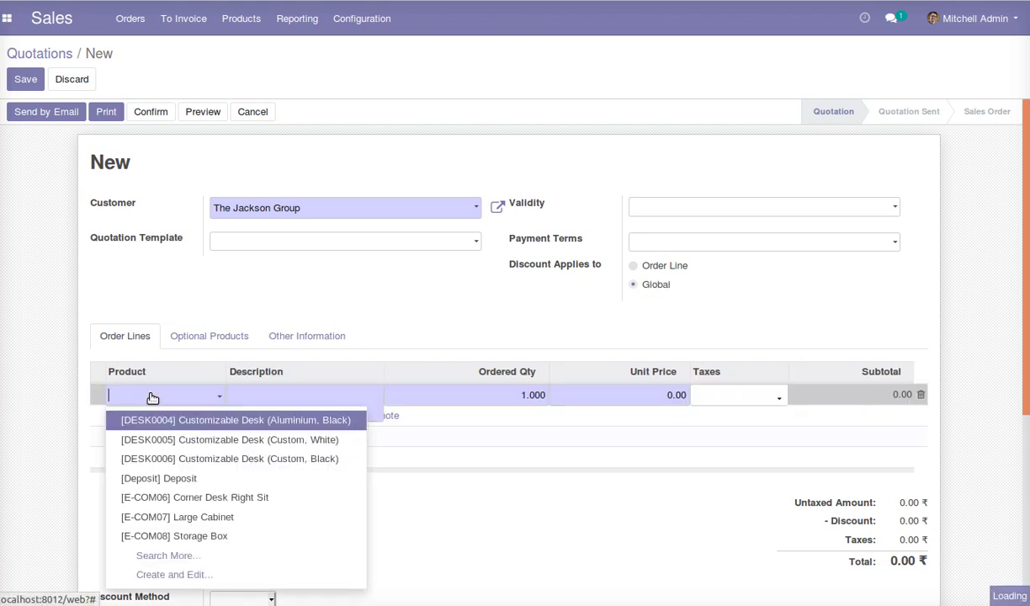
text(fo)
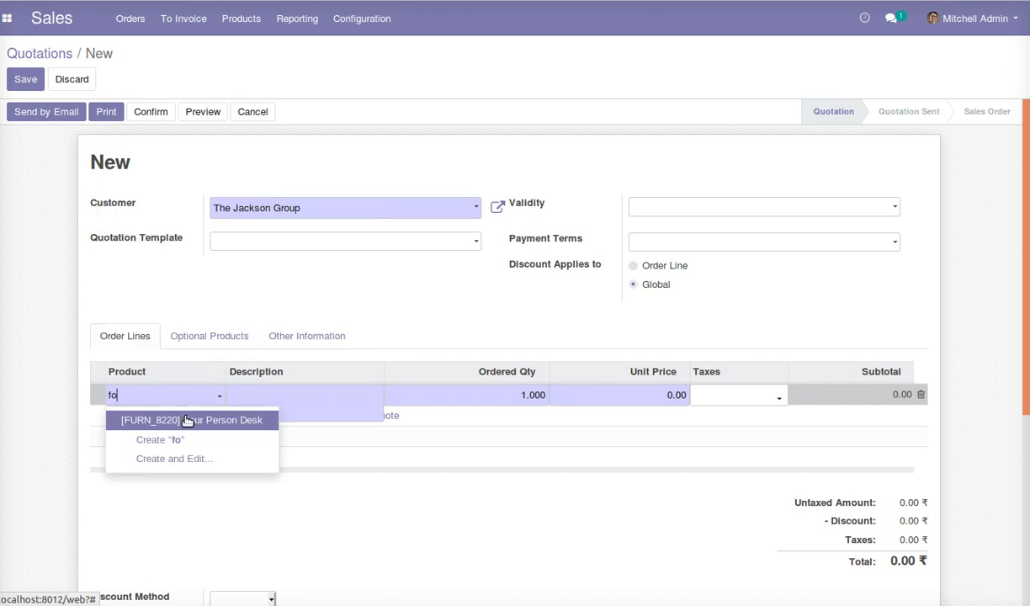
click(189, 419)
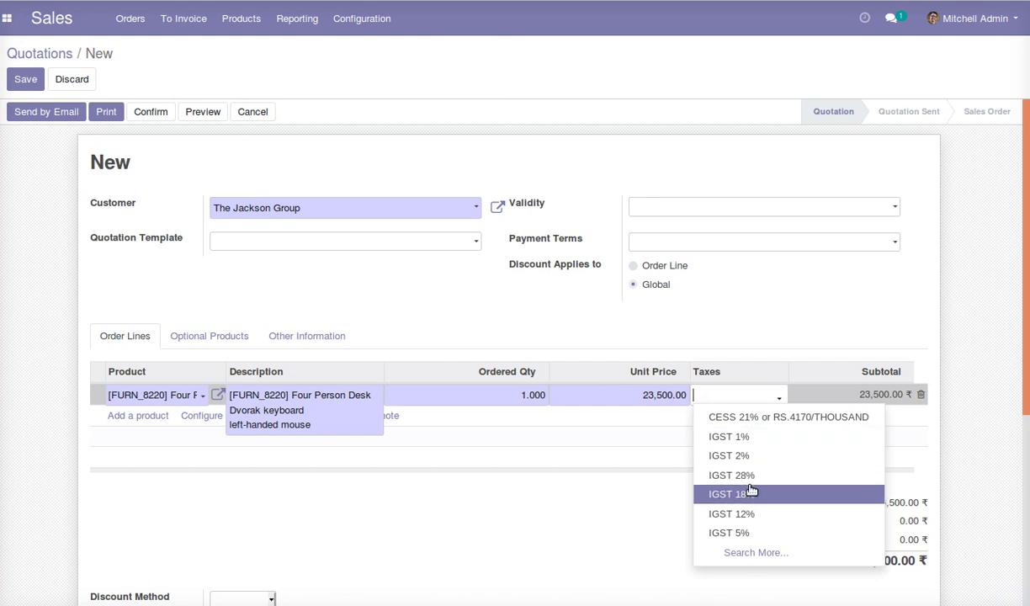
click(748, 491)
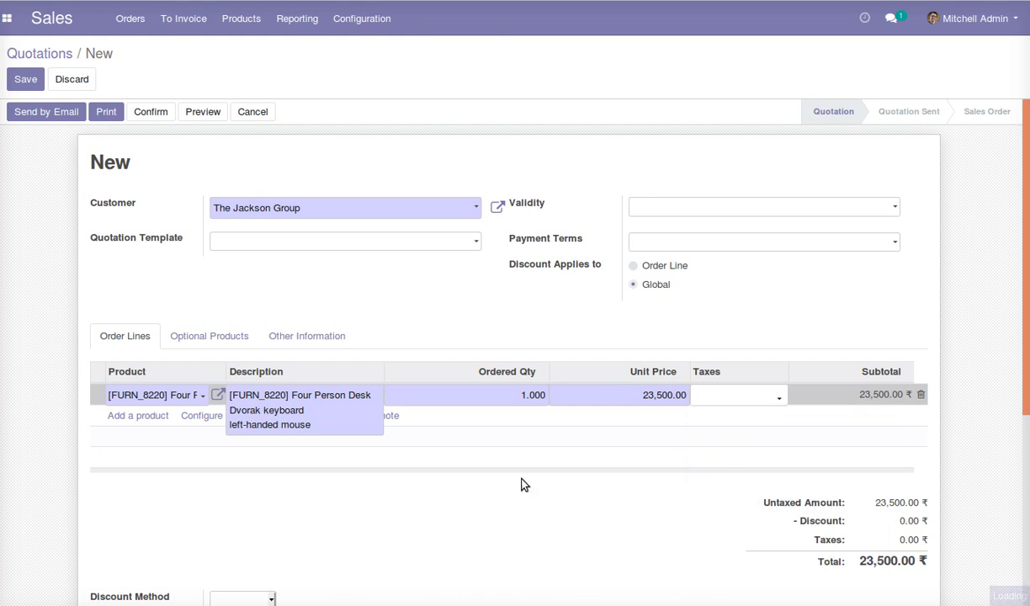
Add a Drawer order line with quantity 4 and the taxes IGST 18% and IGST 12%.
click(124, 416)
click(176, 446)
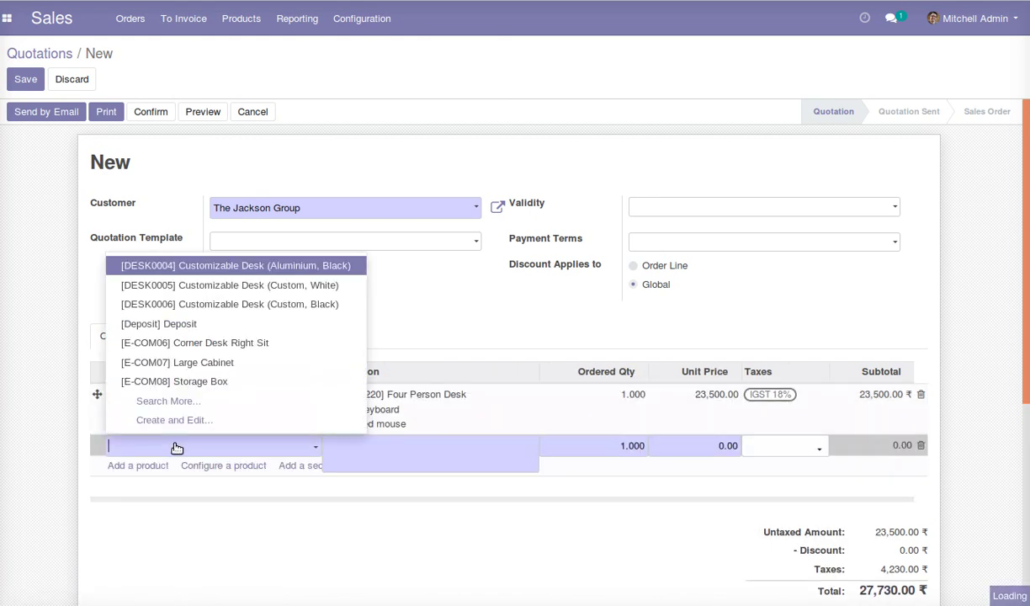
text(dra)
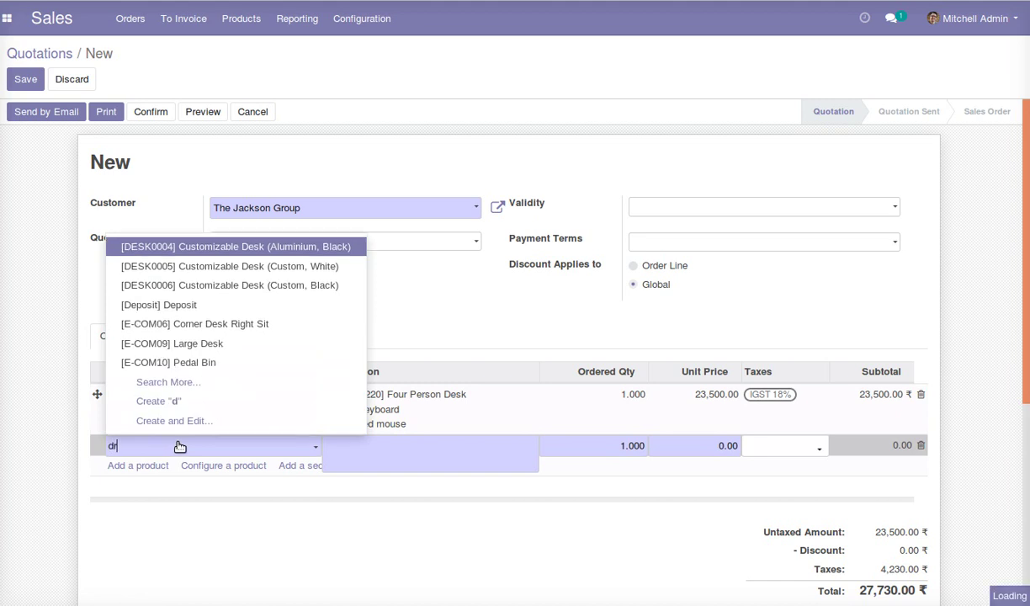
click(204, 480)
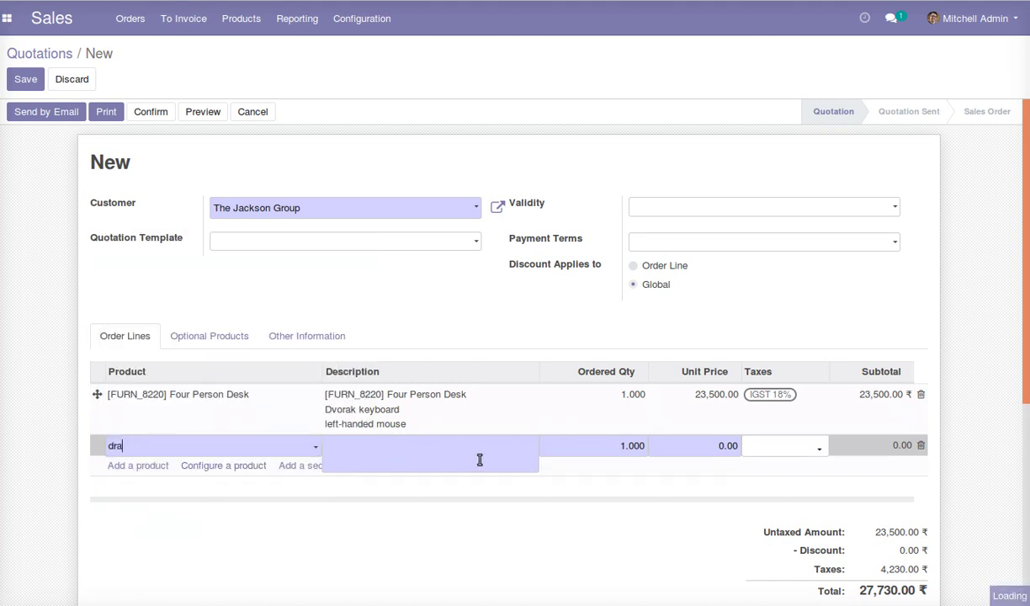
click(602, 450)
text(4)
click(793, 448)
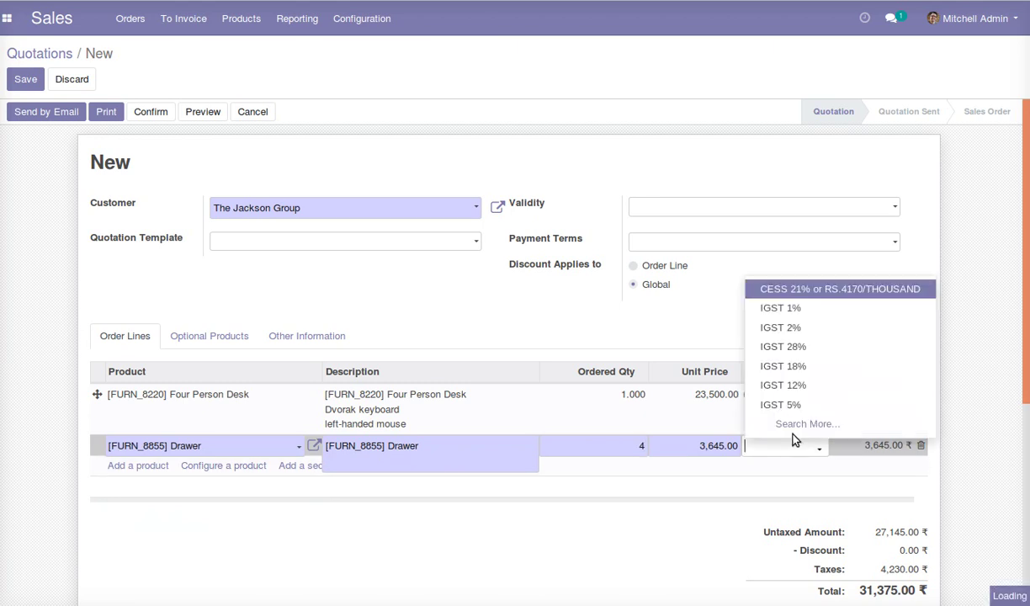
click(790, 448)
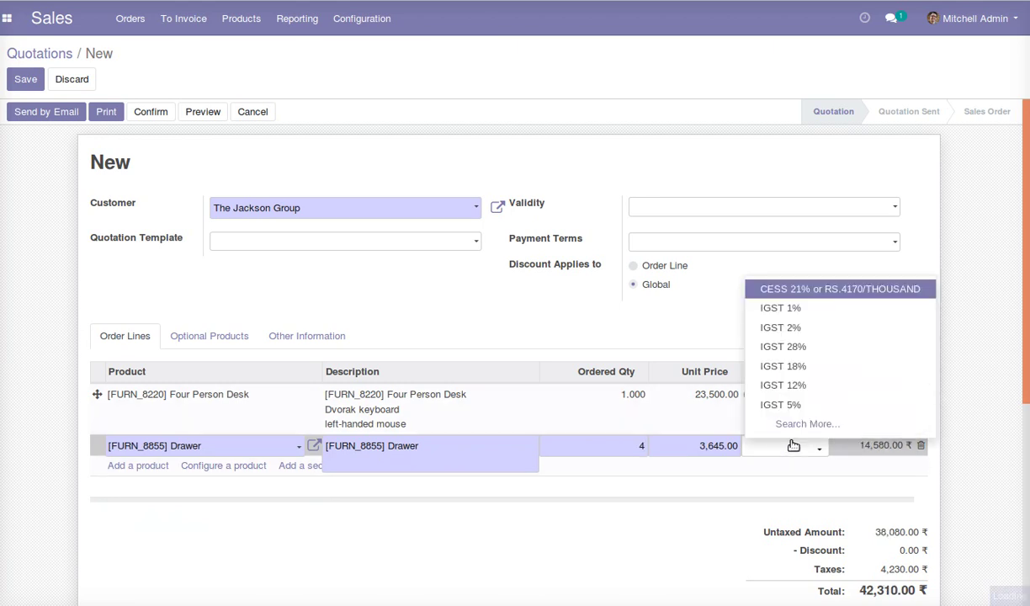
click(792, 366)
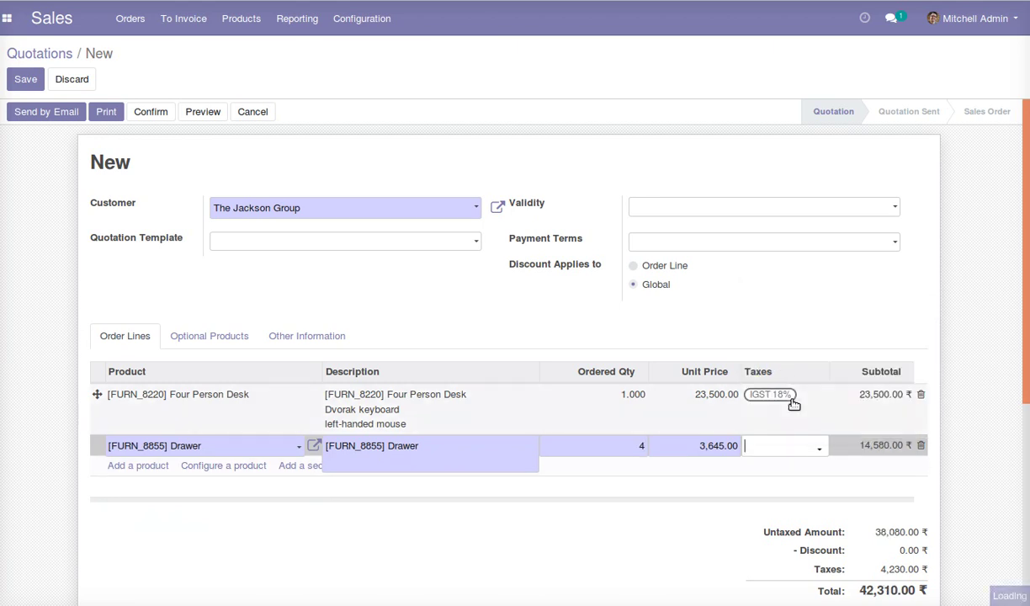
click(796, 462)
click(793, 381)
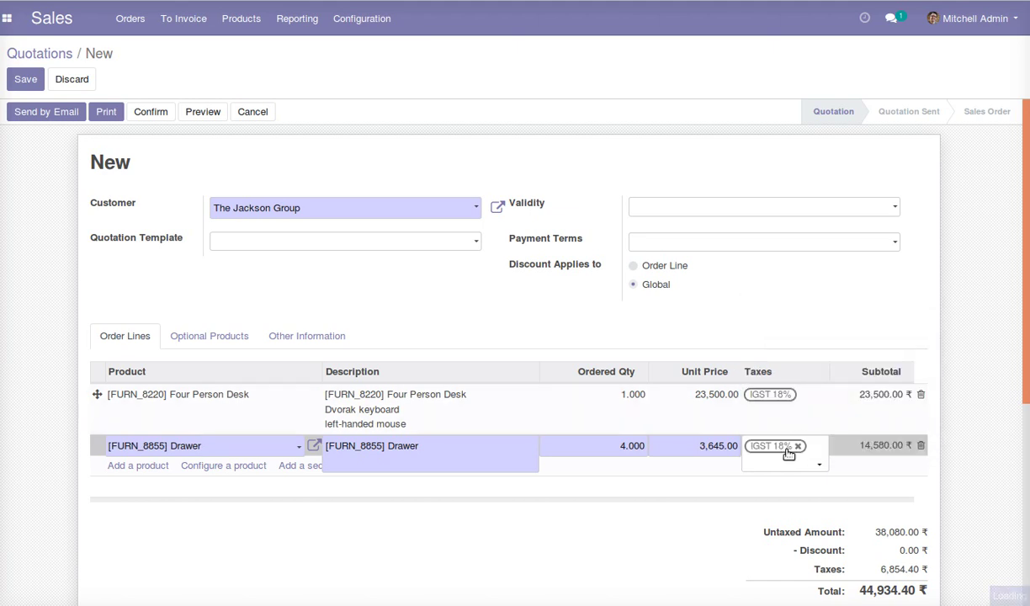
click(709, 544)
Apply a Fixed global discount of 5000 to the quotation and save it.
scroll(396, 513, down, 3)
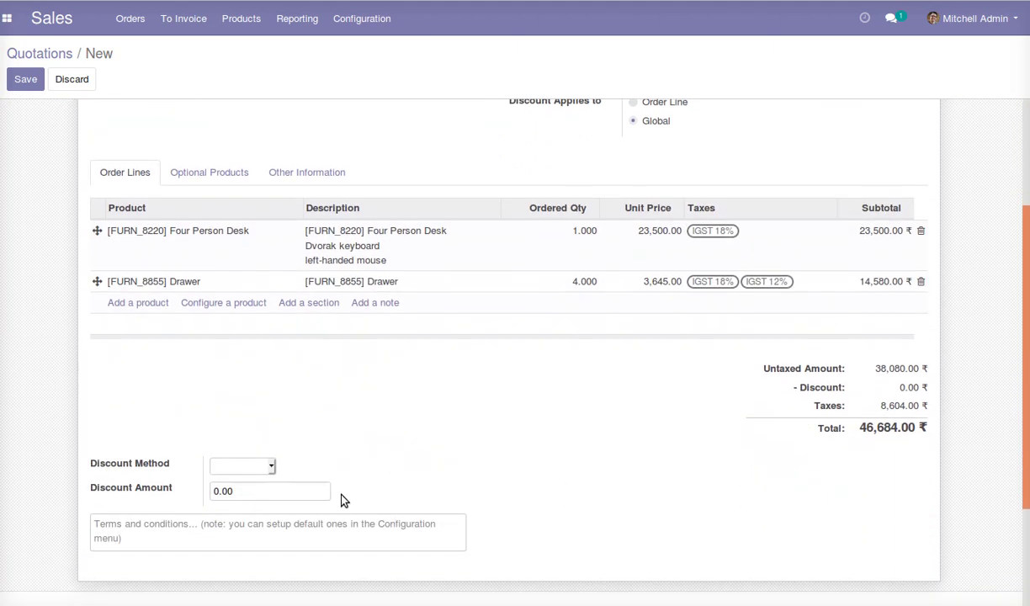
scroll(380, 507, down, 1)
drag(92, 438, 152, 436)
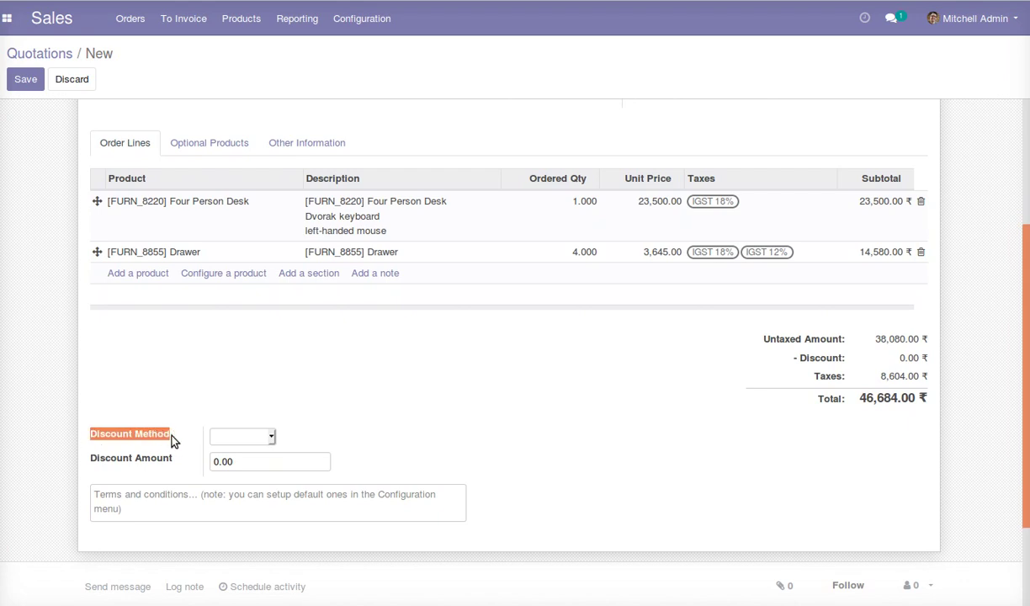
click(241, 438)
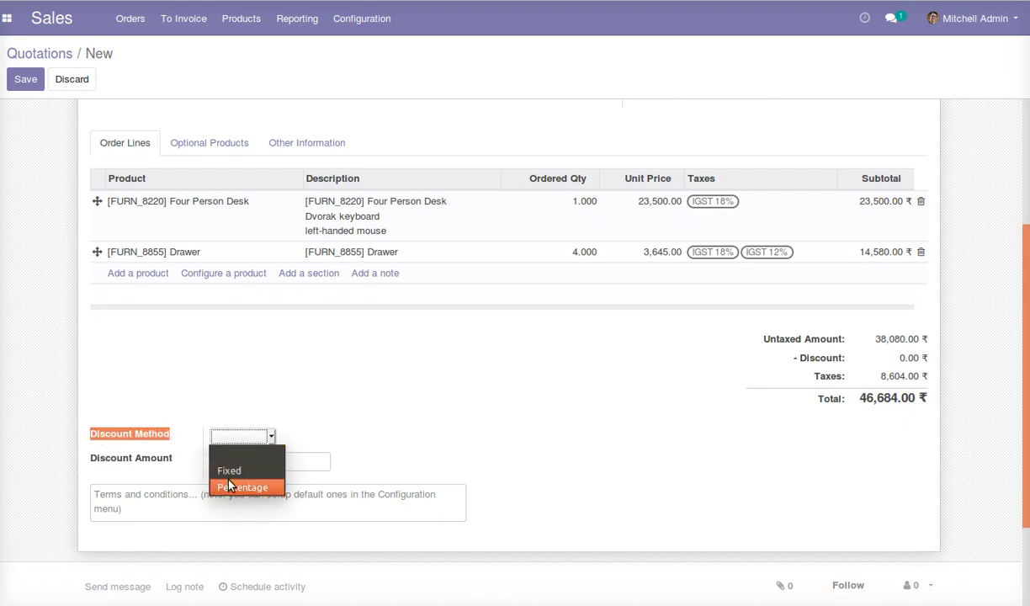
click(226, 470)
drag(91, 463, 204, 465)
text(5000)
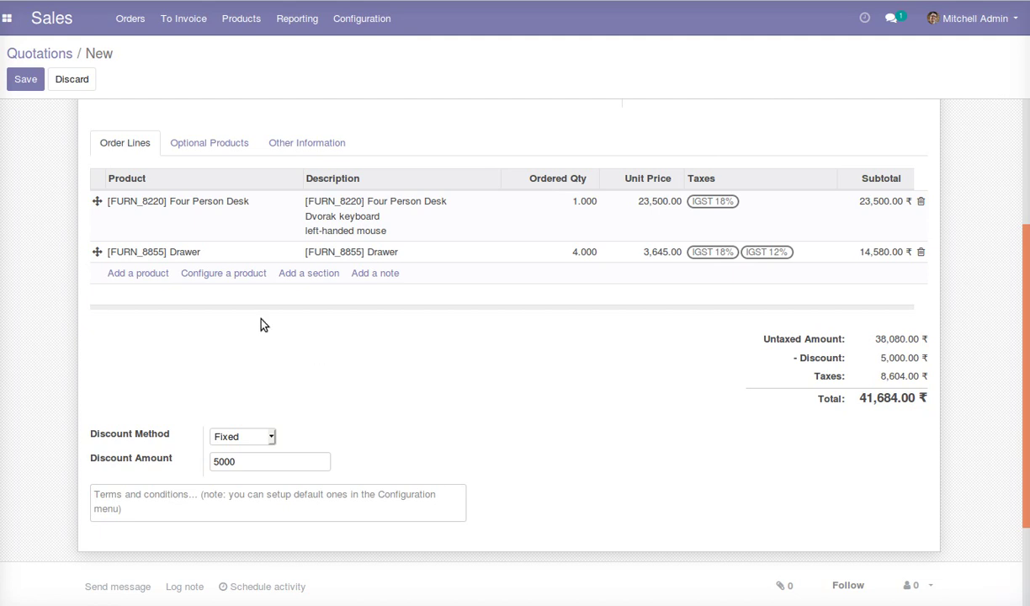
click(18, 87)
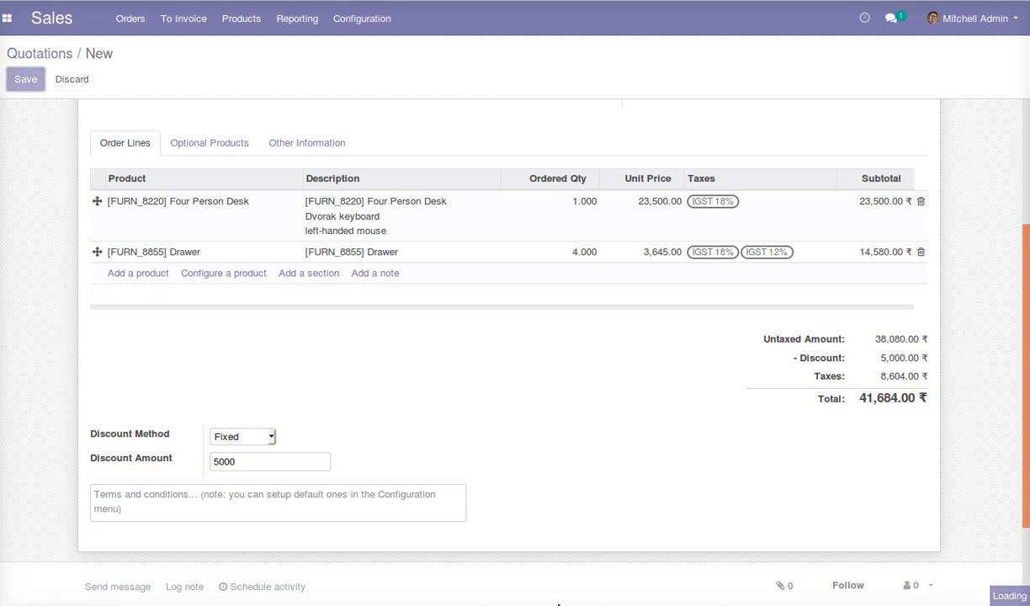
Examine the saved quotation's number and the discount in its totals.
scroll(740, 562, down, 1)
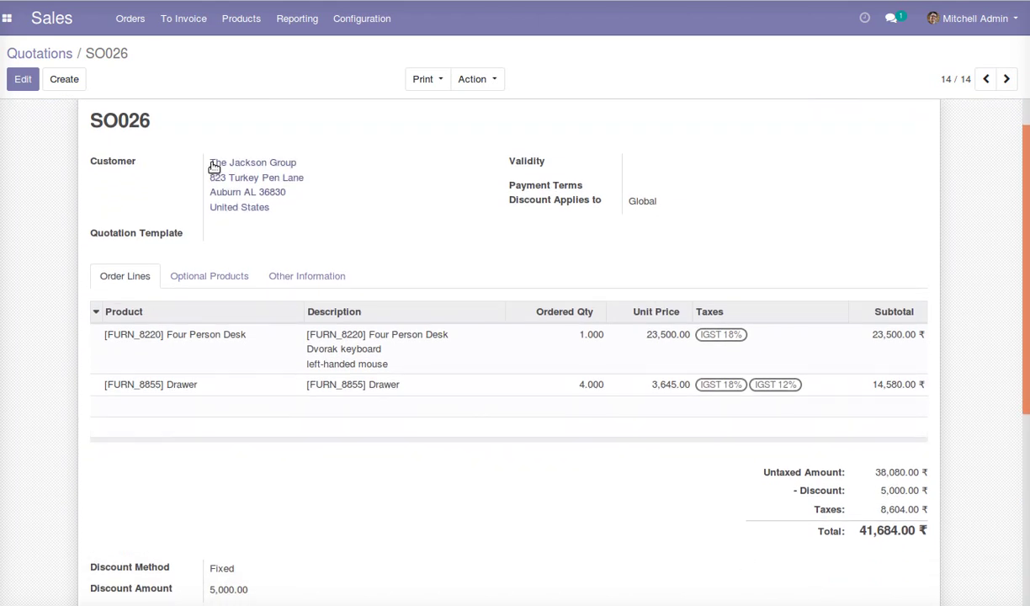
double_click(126, 118)
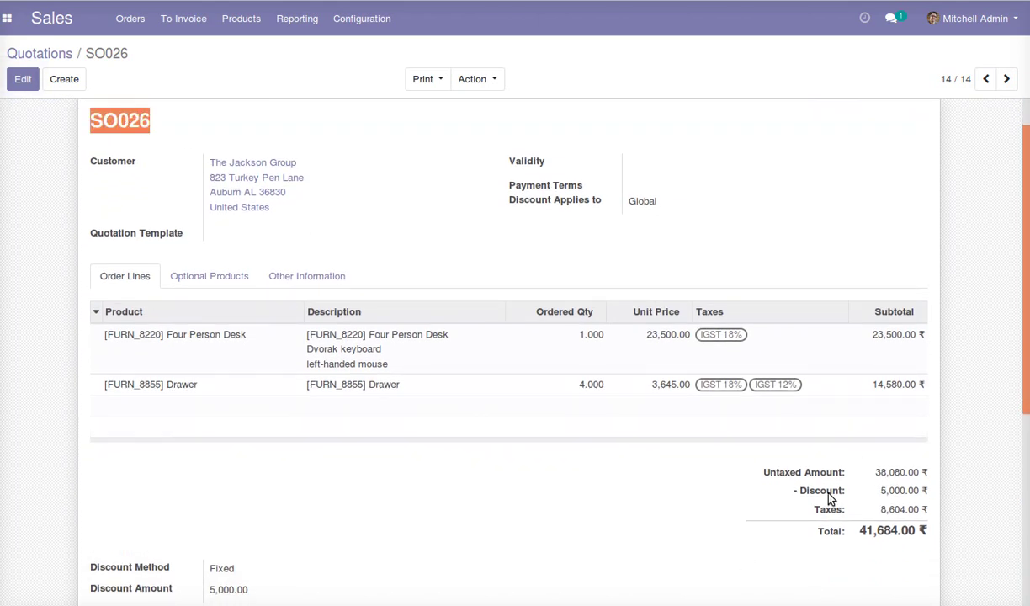
click(799, 491)
drag(765, 471, 927, 494)
triple_click(927, 494)
click(904, 489)
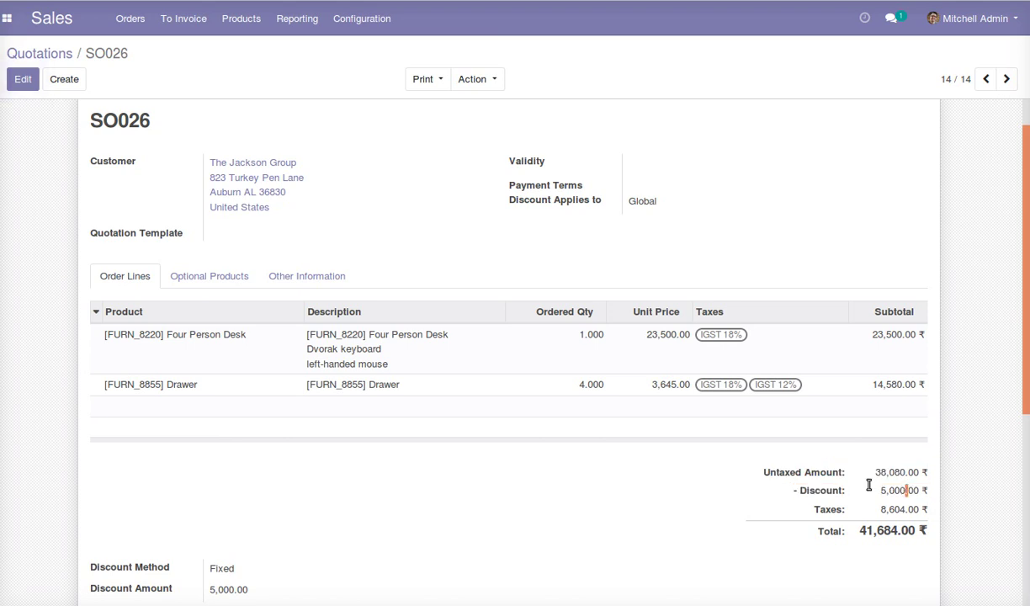
Edit the quotation to use a Percentage global discount of 15, save it and check the discount in the totals.
scroll(113, 374, up, 1)
click(32, 78)
scroll(244, 491, down, 3)
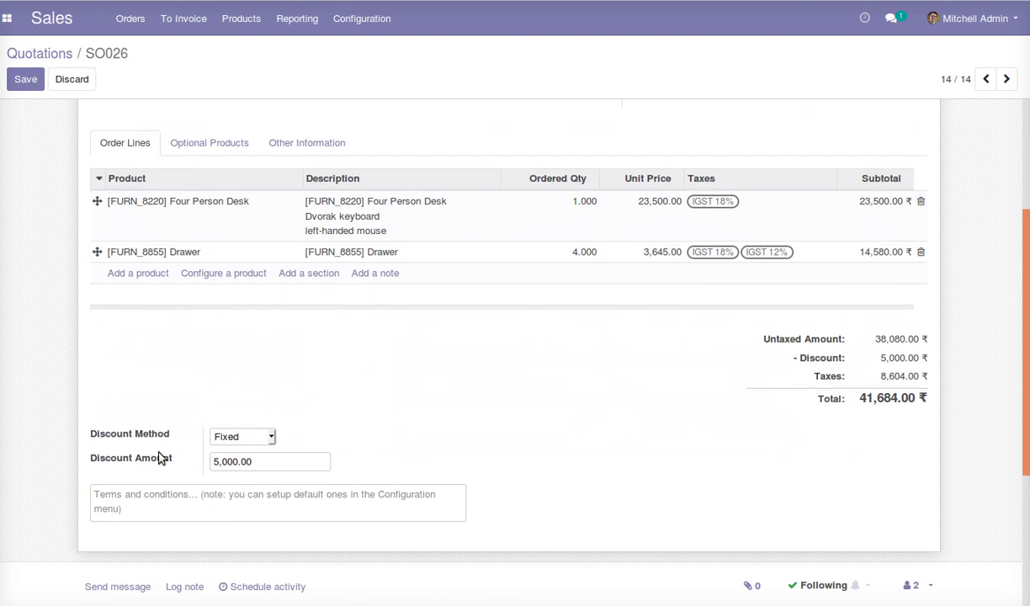
drag(91, 434, 252, 437)
click(266, 439)
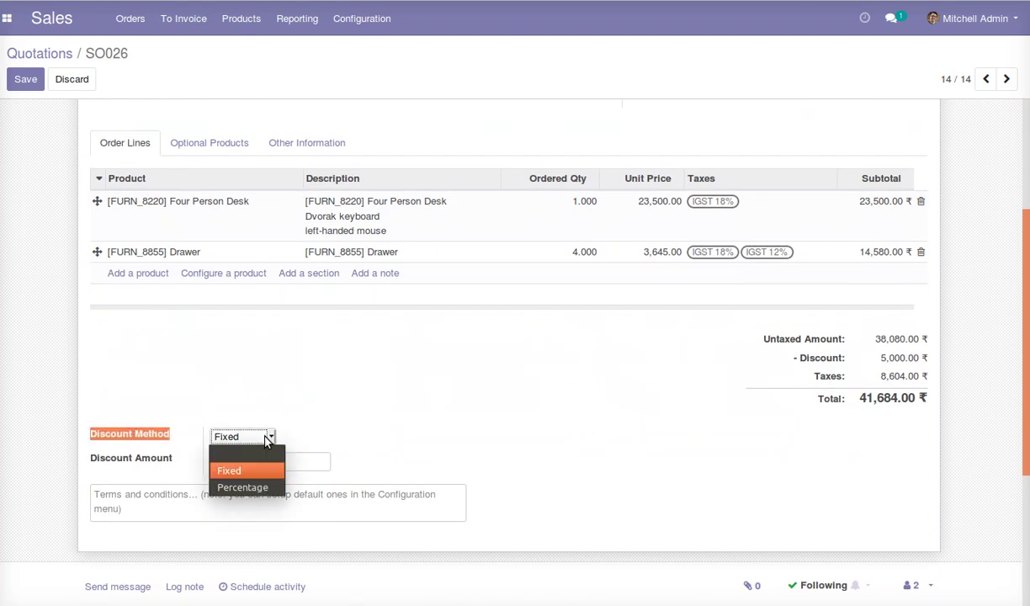
click(264, 486)
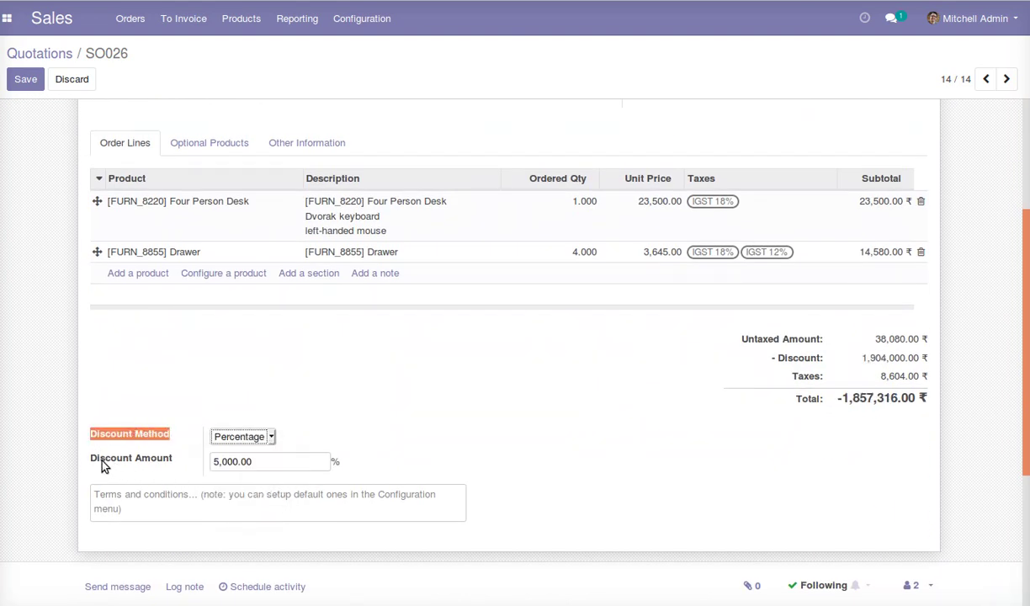
click(257, 462)
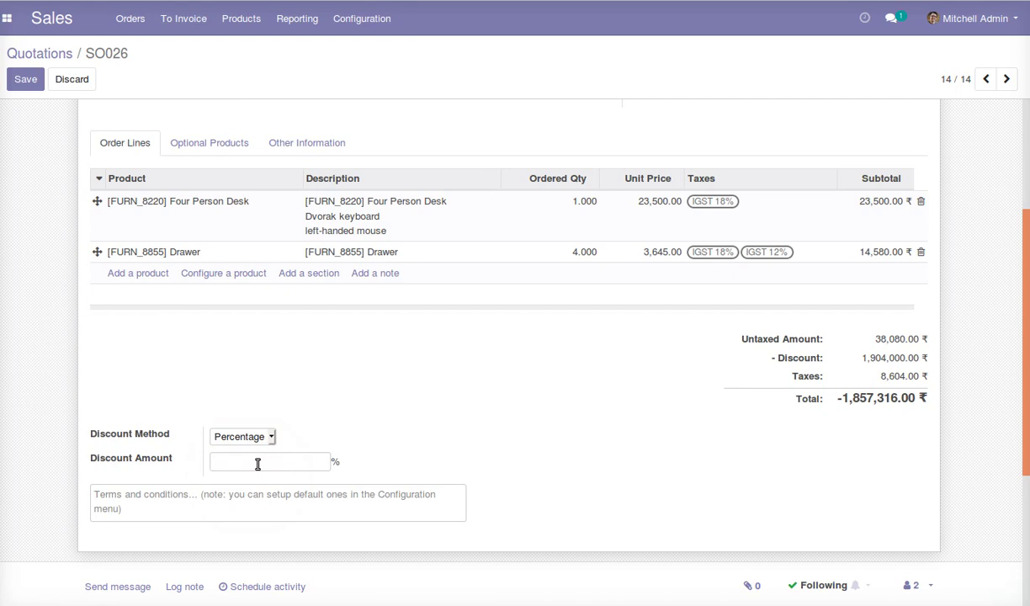
click(576, 419)
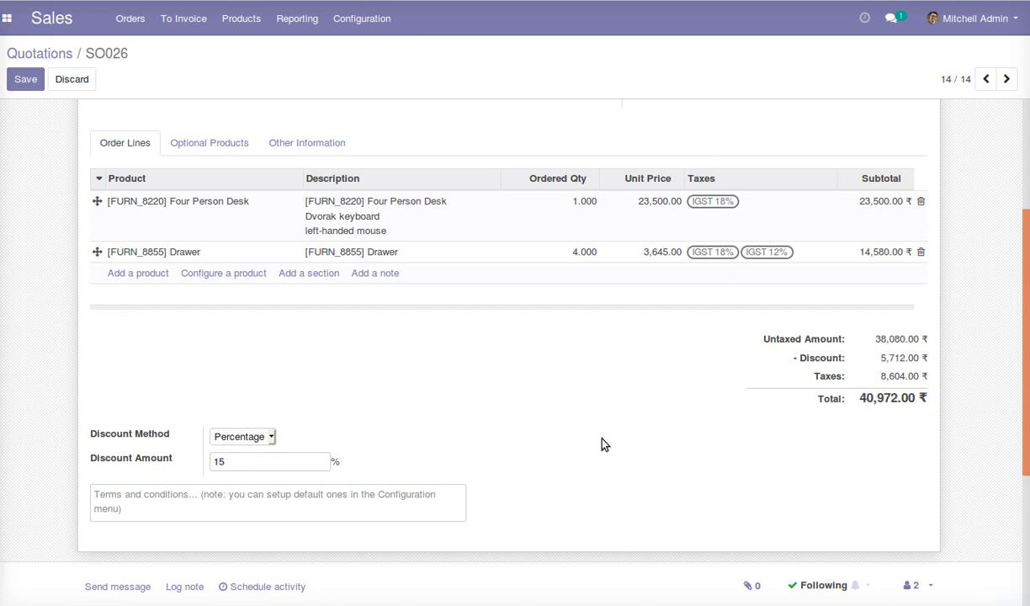
click(13, 81)
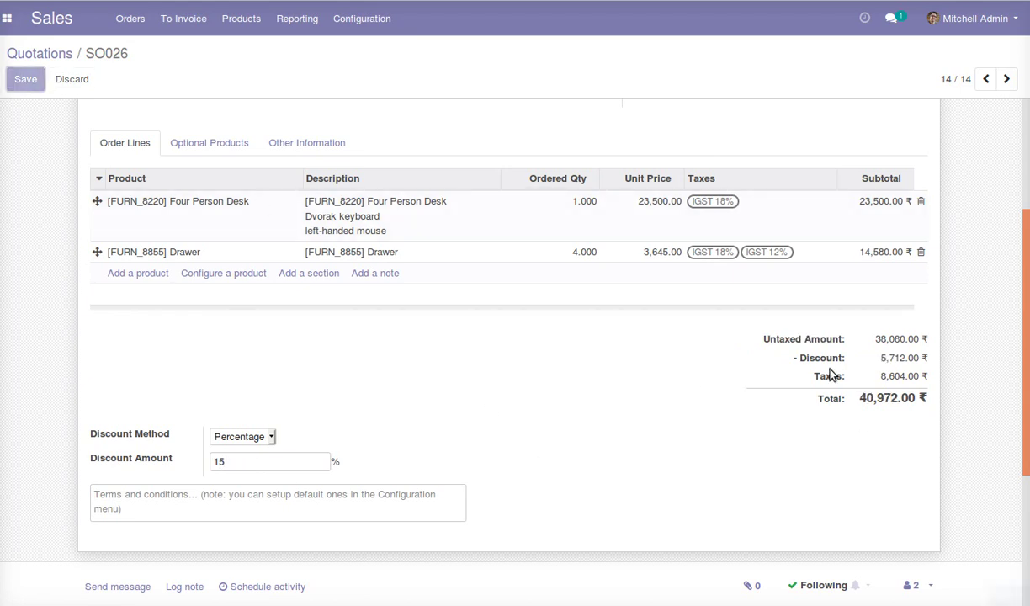
scroll(804, 542, down, 3)
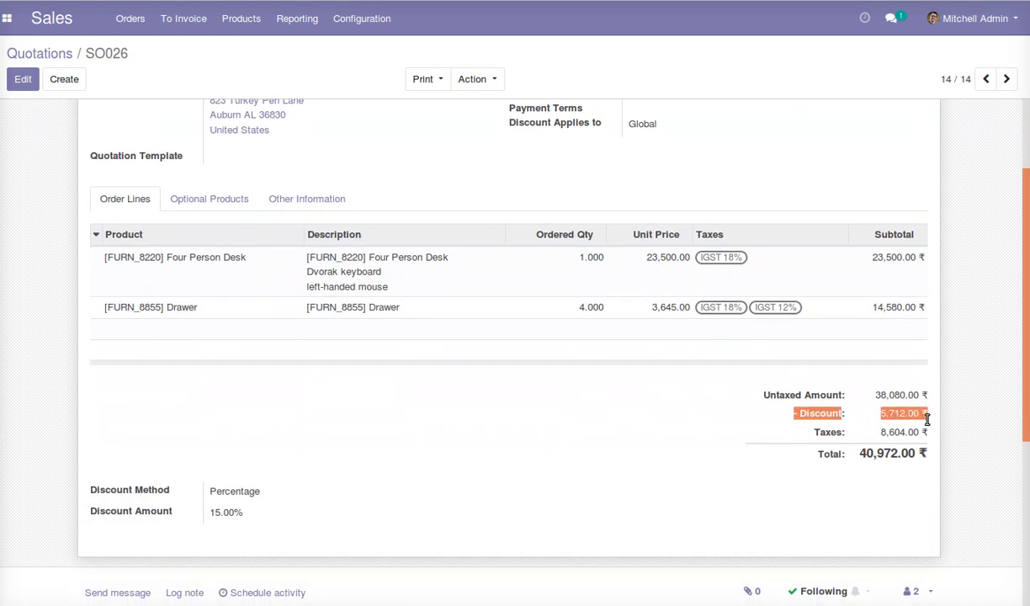
scroll(660, 447, up, 3)
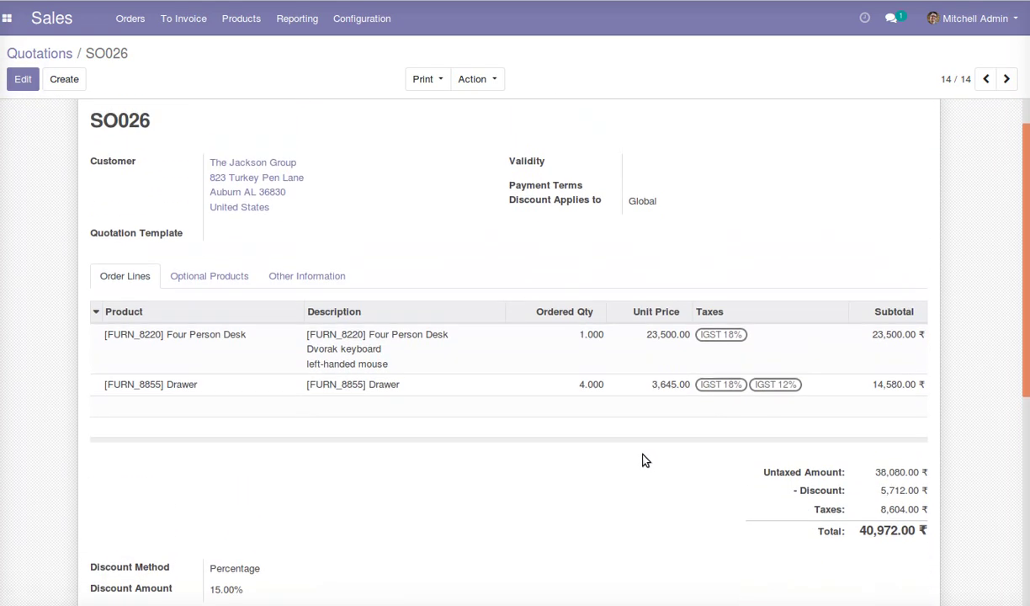
Set Discount Applies On to Untax Amount in the sales Discount Setting and save the settings.
click(36, 26)
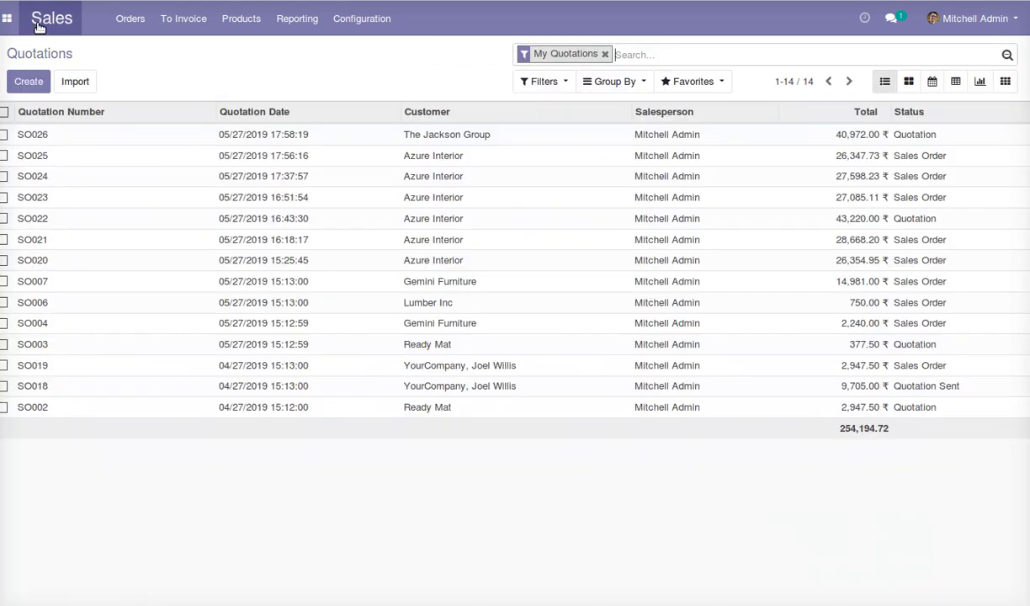
click(353, 23)
click(353, 48)
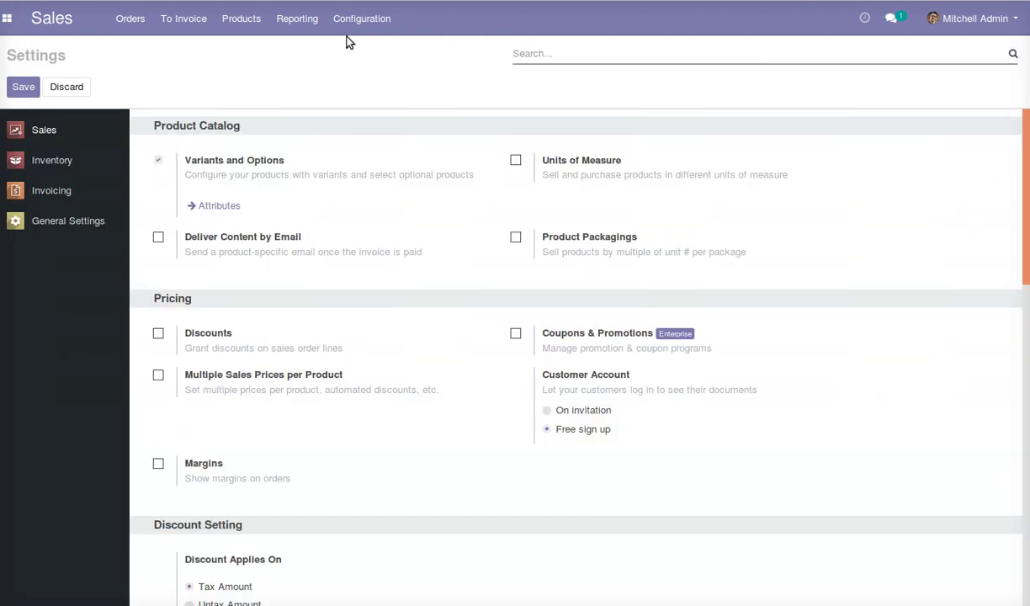
scroll(248, 270, down, 3)
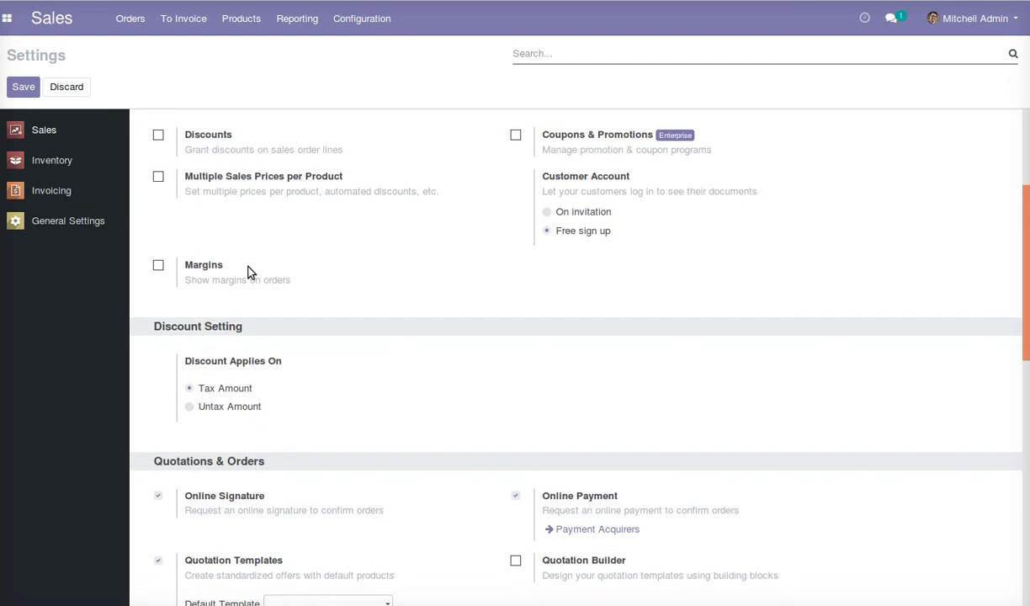
scroll(248, 271, down, 2)
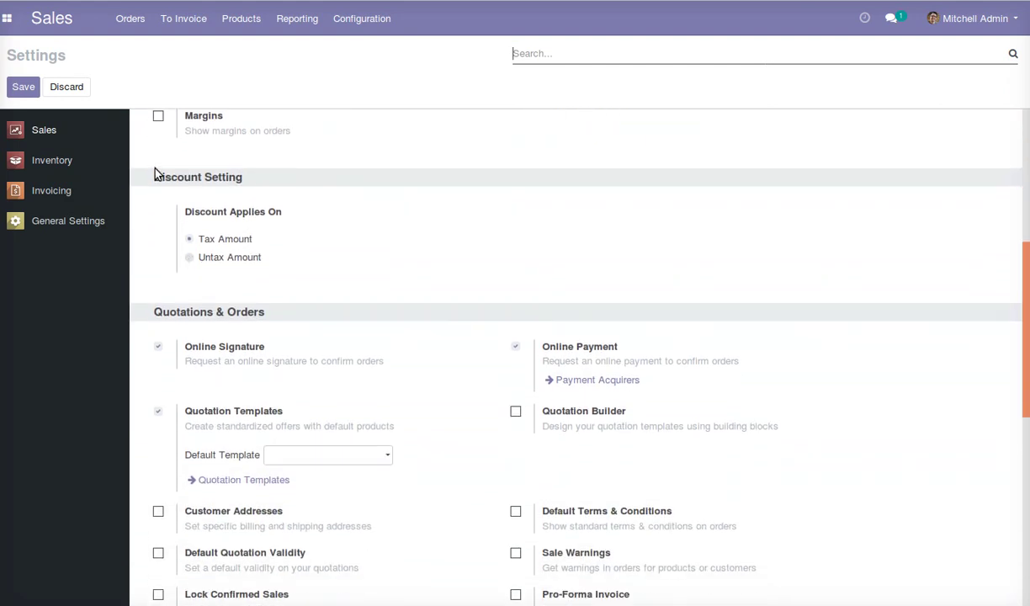
drag(154, 176, 296, 179)
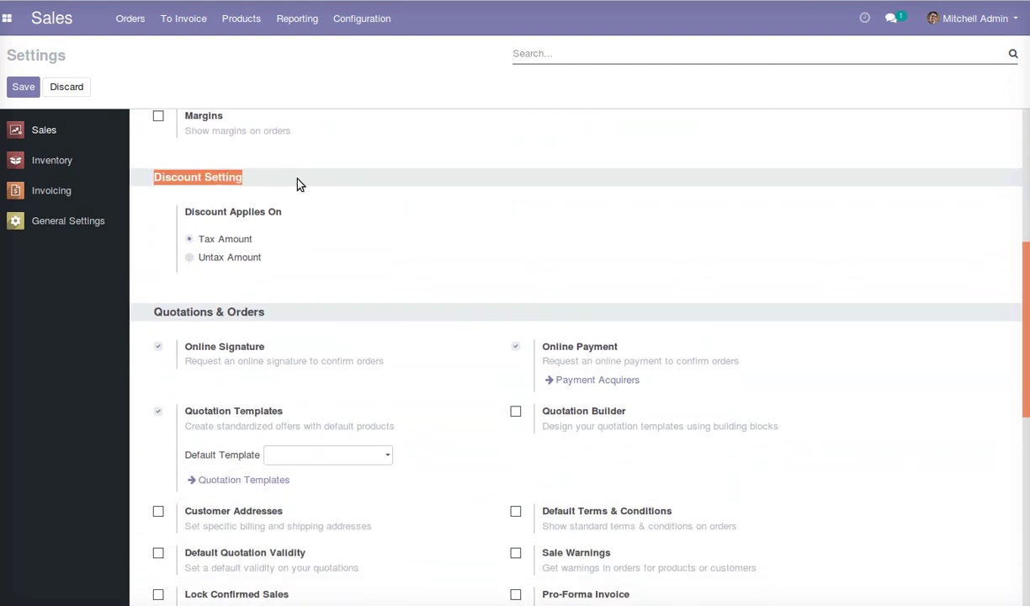
click(296, 182)
drag(183, 212, 292, 219)
click(292, 219)
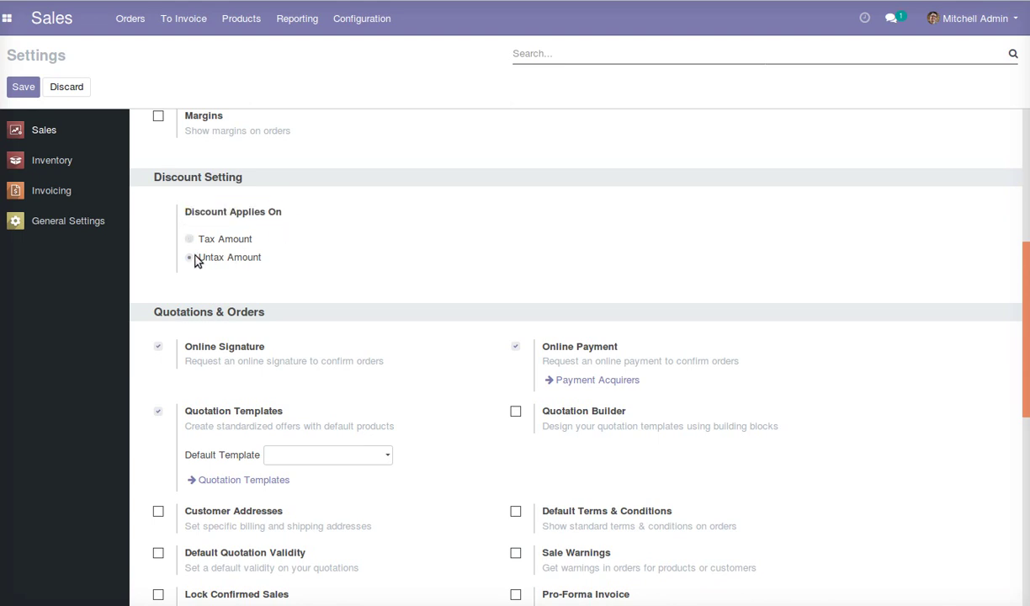
click(266, 262)
click(19, 89)
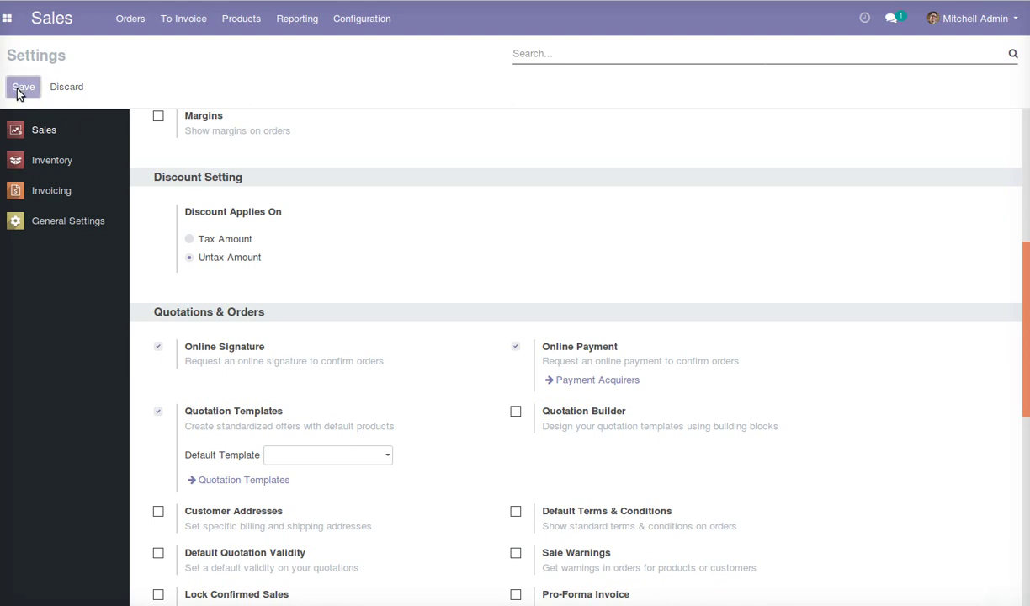
Create a new quotation for the customer Azure Interior with the discount applied to Order Line.
click(56, 35)
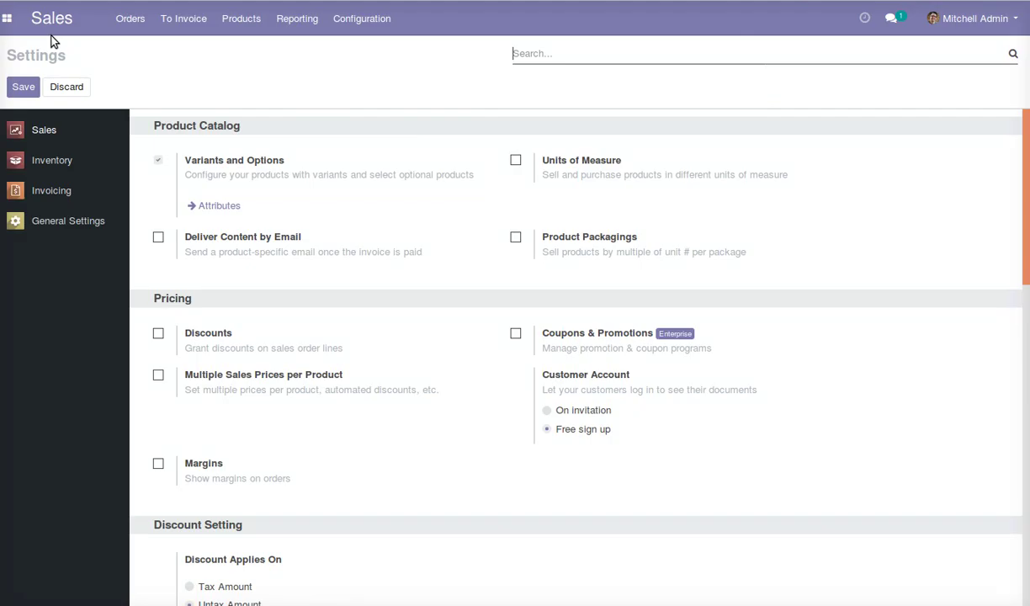
click(25, 25)
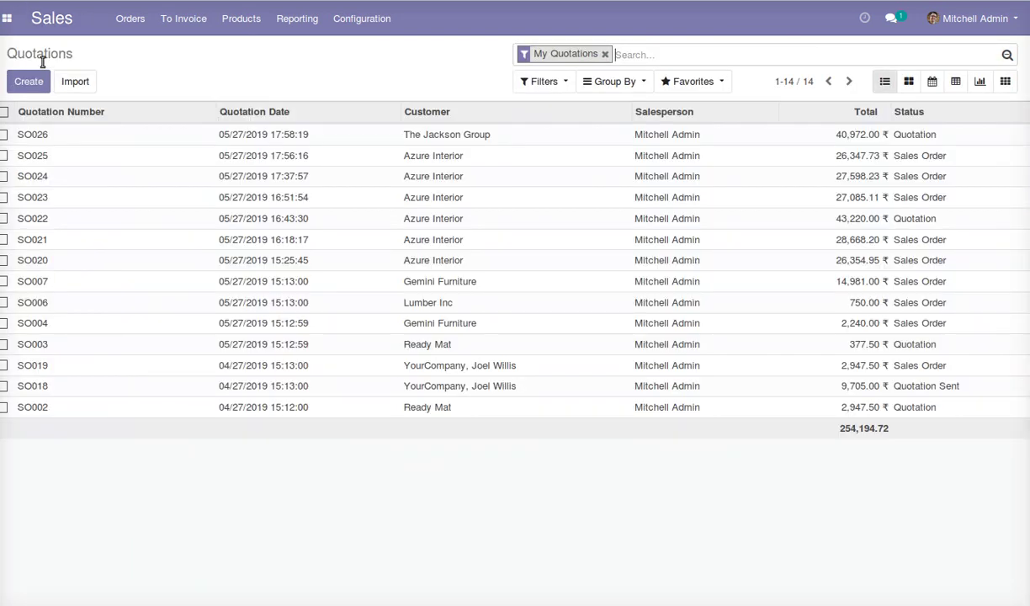
click(34, 82)
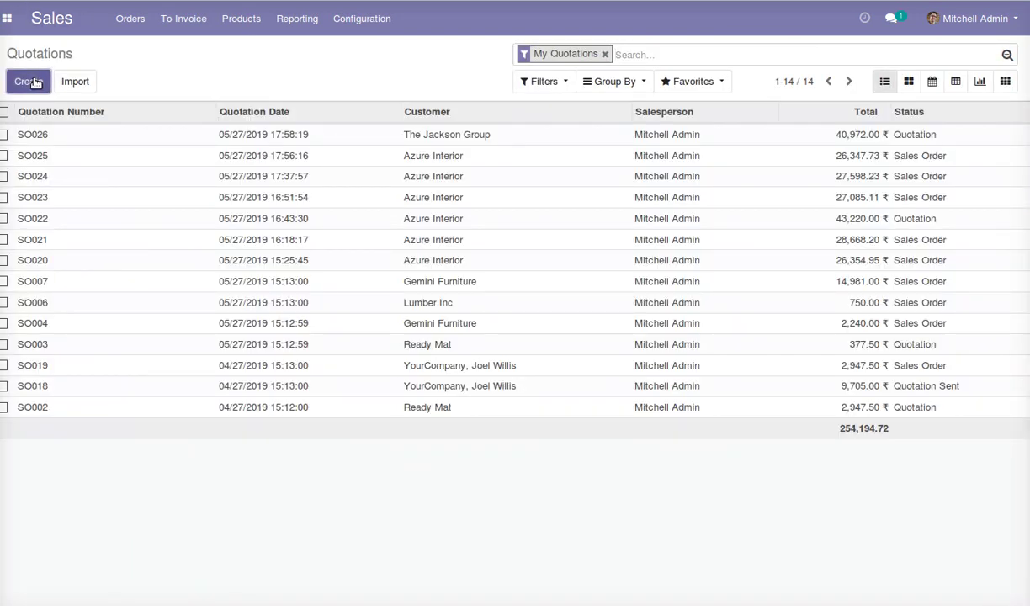
click(254, 210)
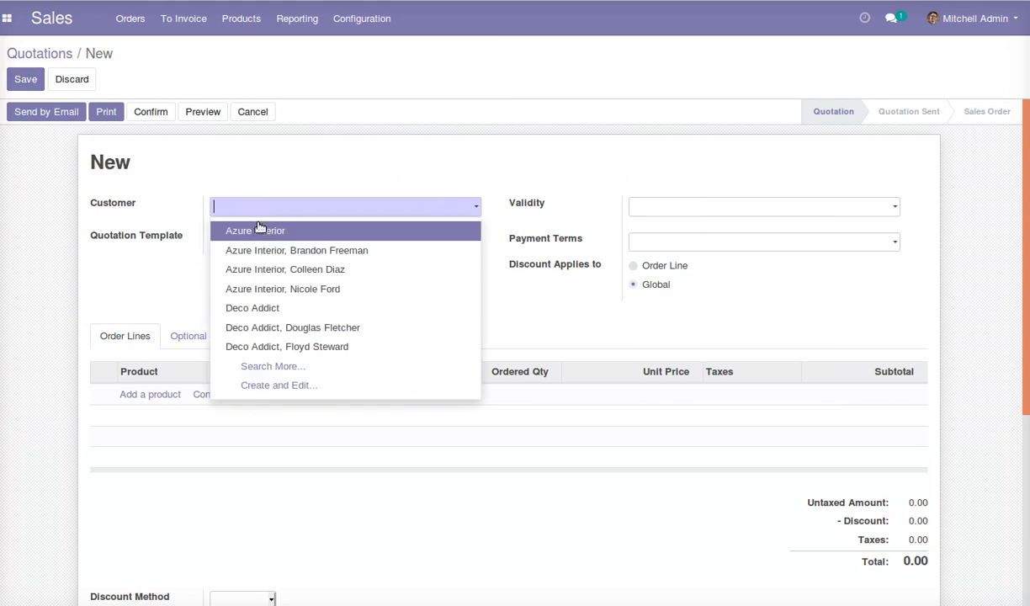
click(261, 233)
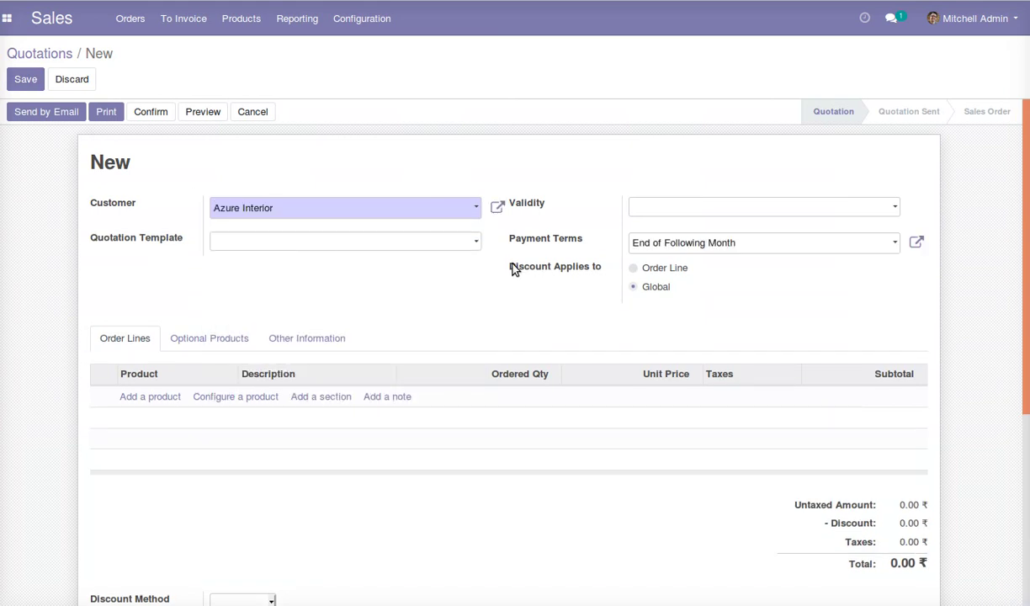
drag(507, 269, 575, 278)
click(603, 271)
click(633, 268)
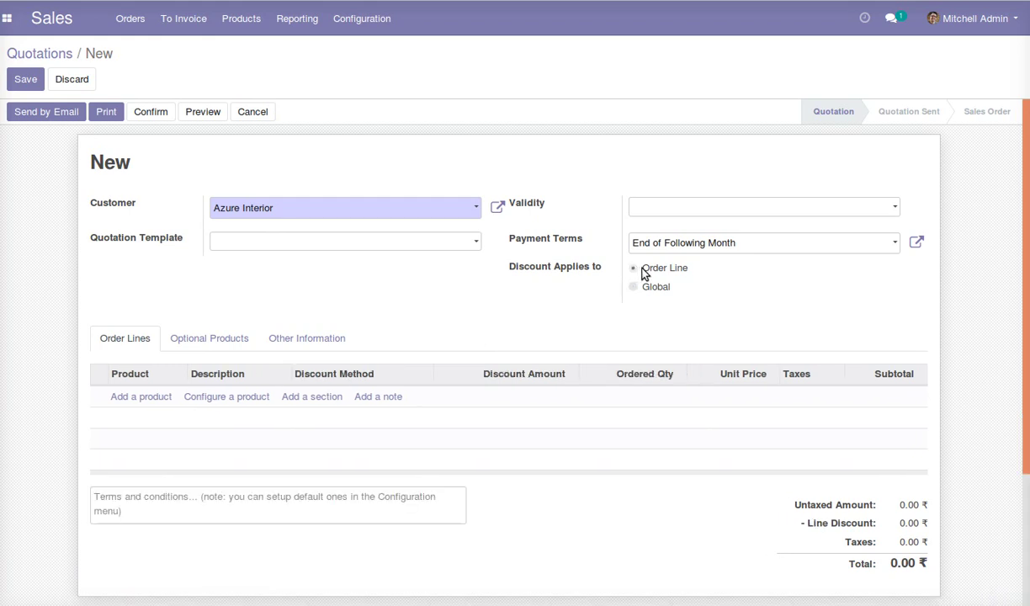
Add a Four Person Desk order line with a Fixed discount of 5000.
click(142, 397)
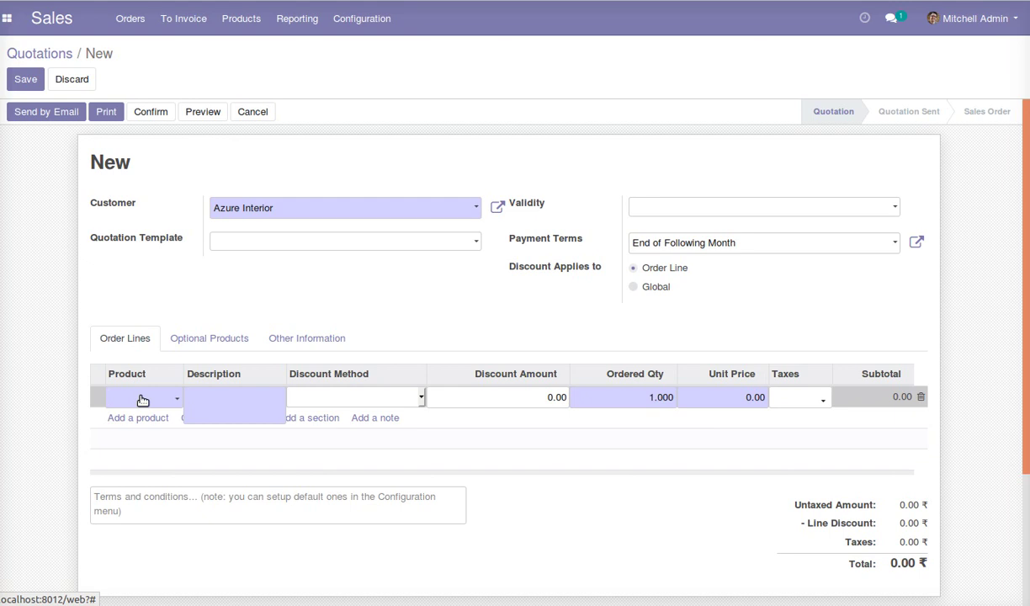
text(four)
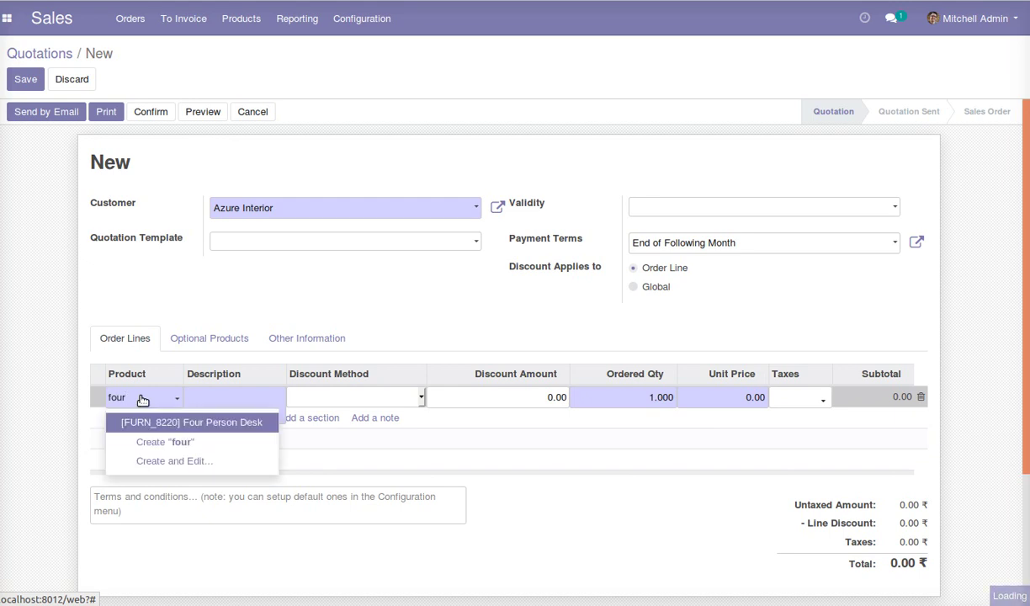
key(Return)
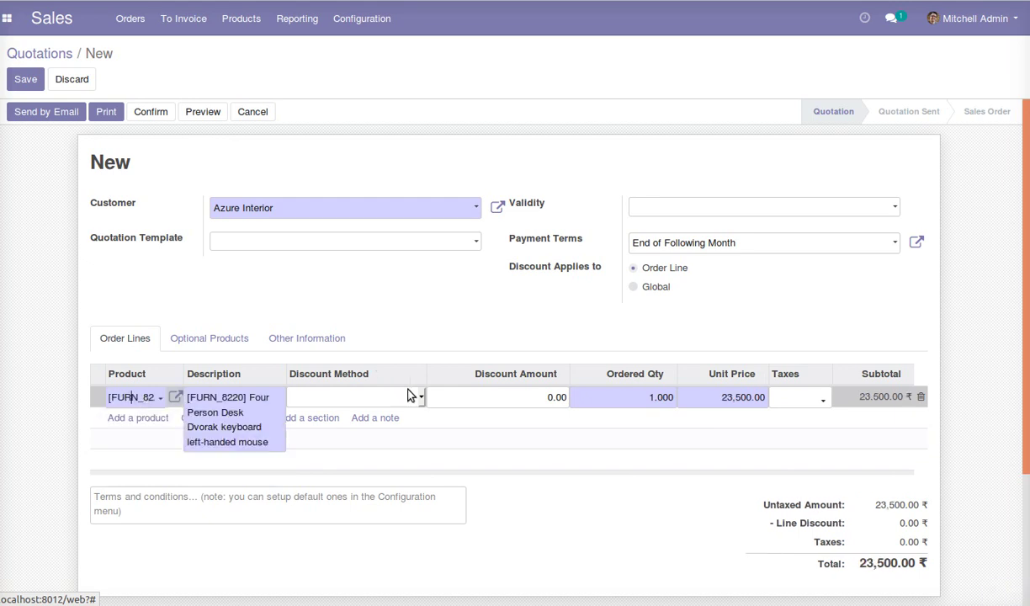
click(406, 396)
click(398, 433)
key(Tab)
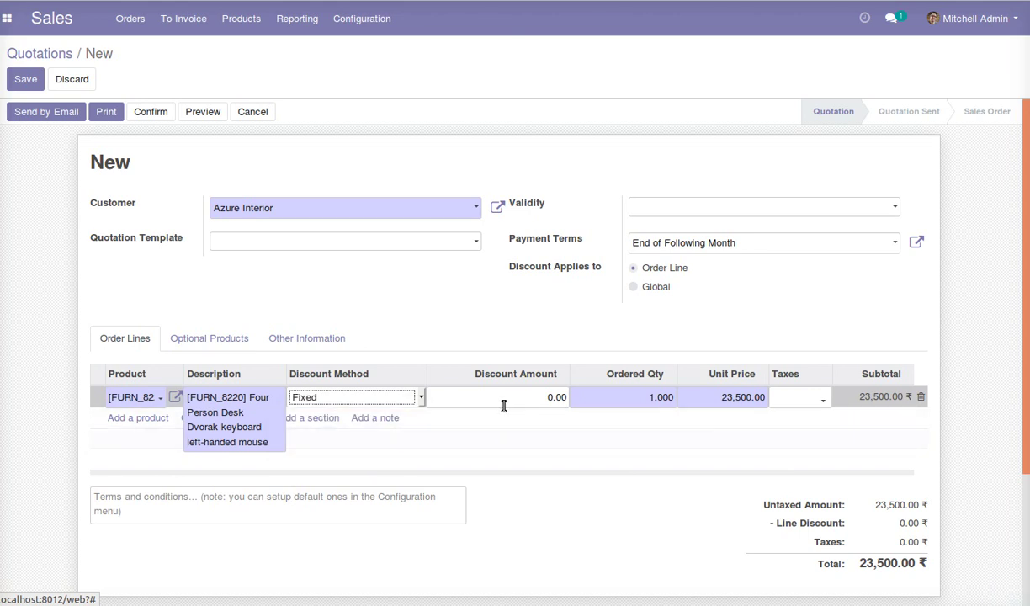
text(50)
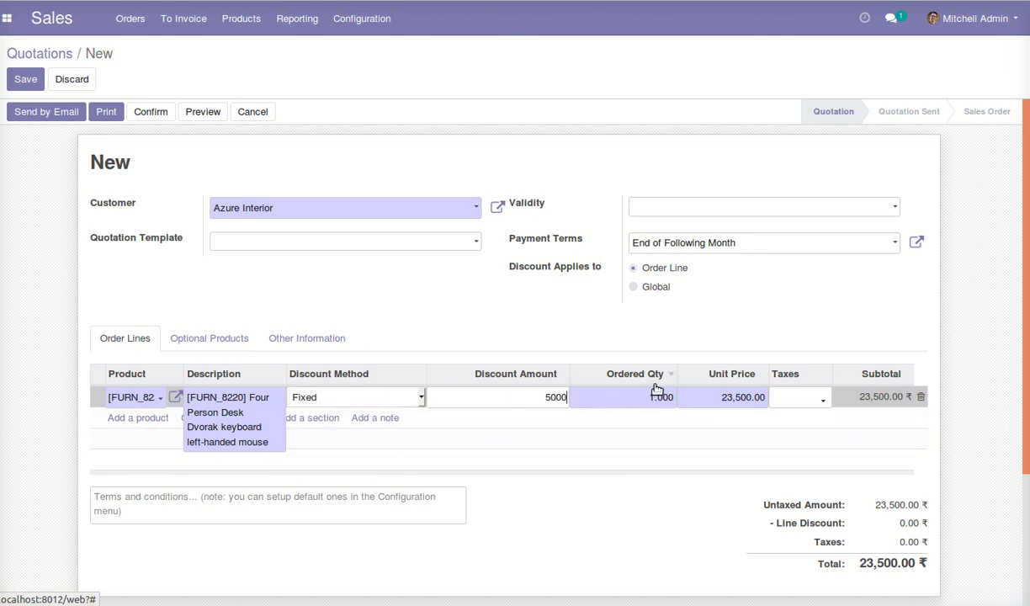
Apply the IGST 18% tax to the Four Person Desk line.
click(794, 400)
click(794, 401)
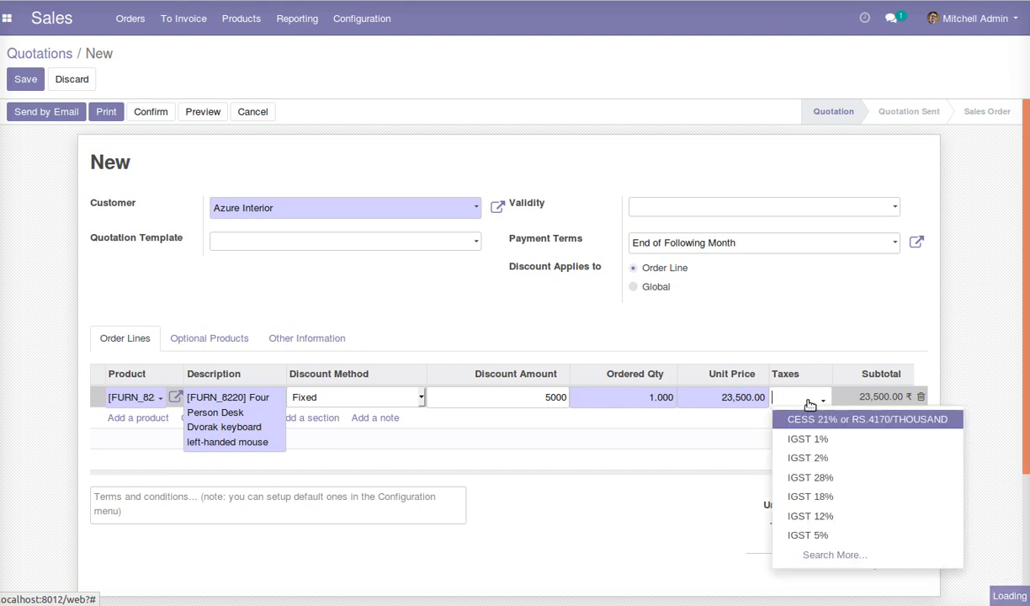
click(827, 495)
click(657, 328)
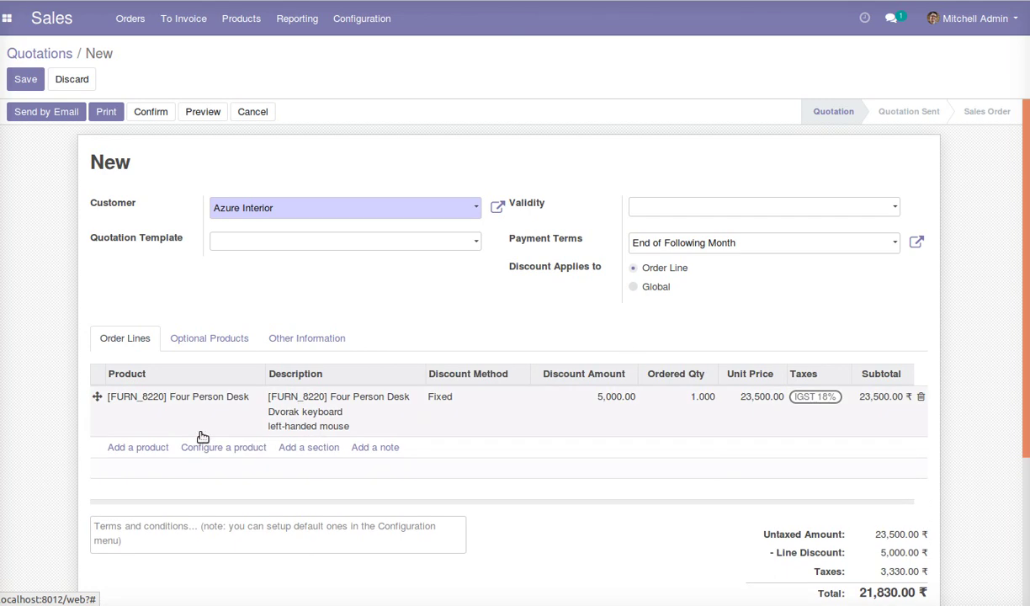
Add a Drawer order line with a Percentage discount of 18.
click(148, 447)
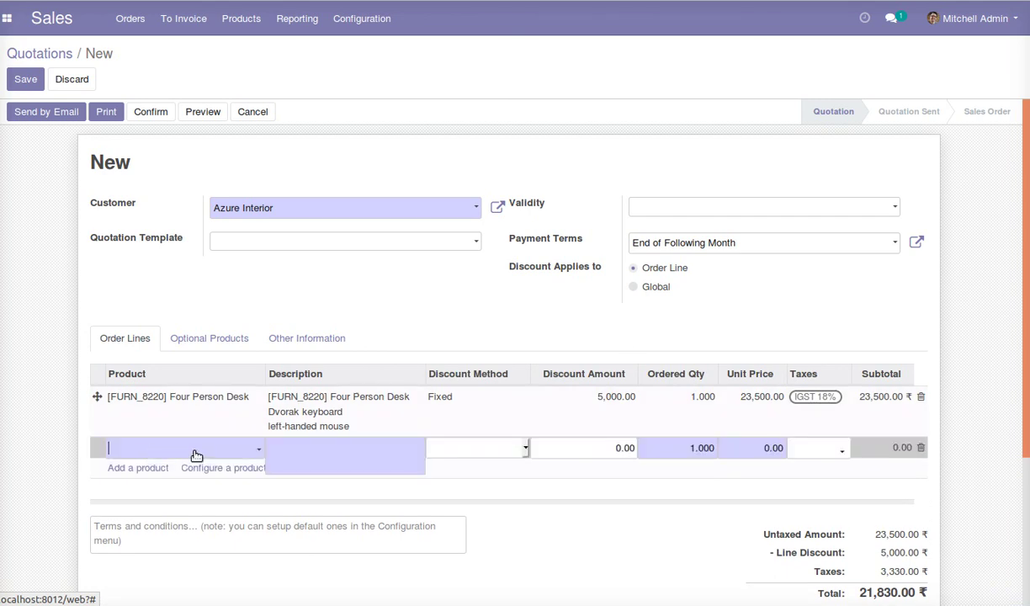
click(190, 449)
text(dra)
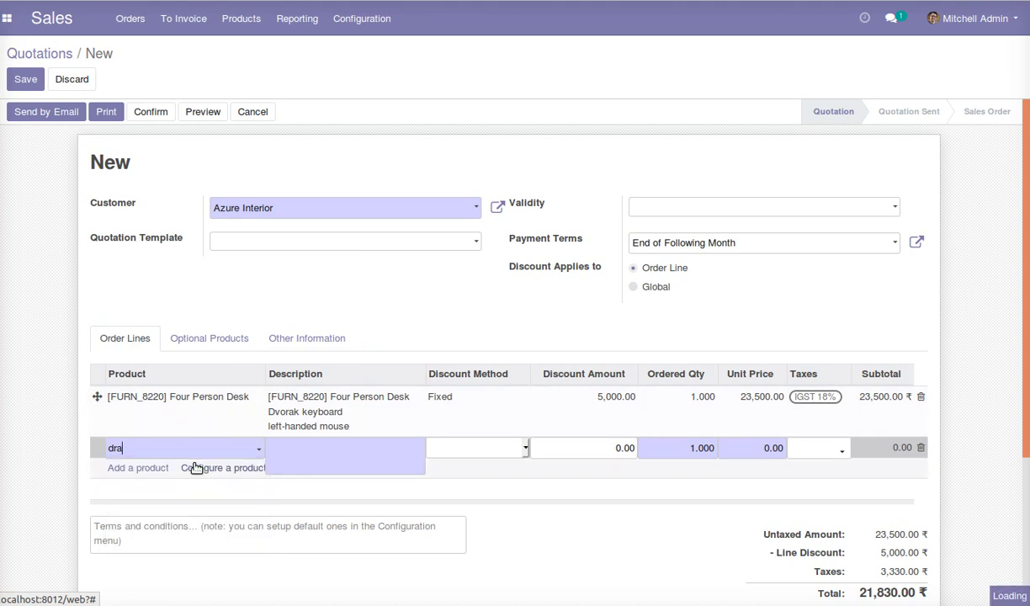
click(505, 448)
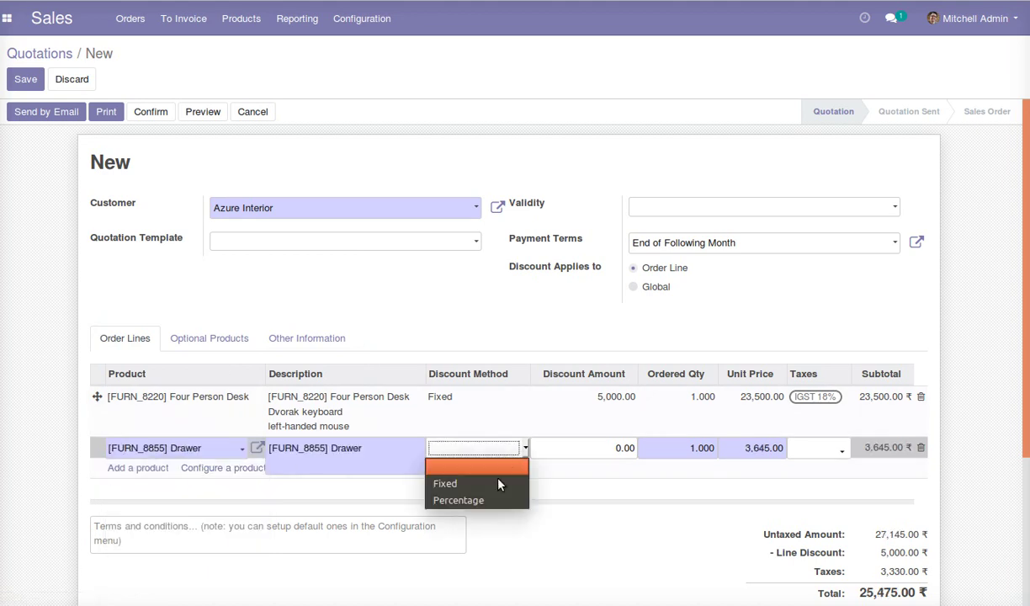
click(455, 500)
click(605, 448)
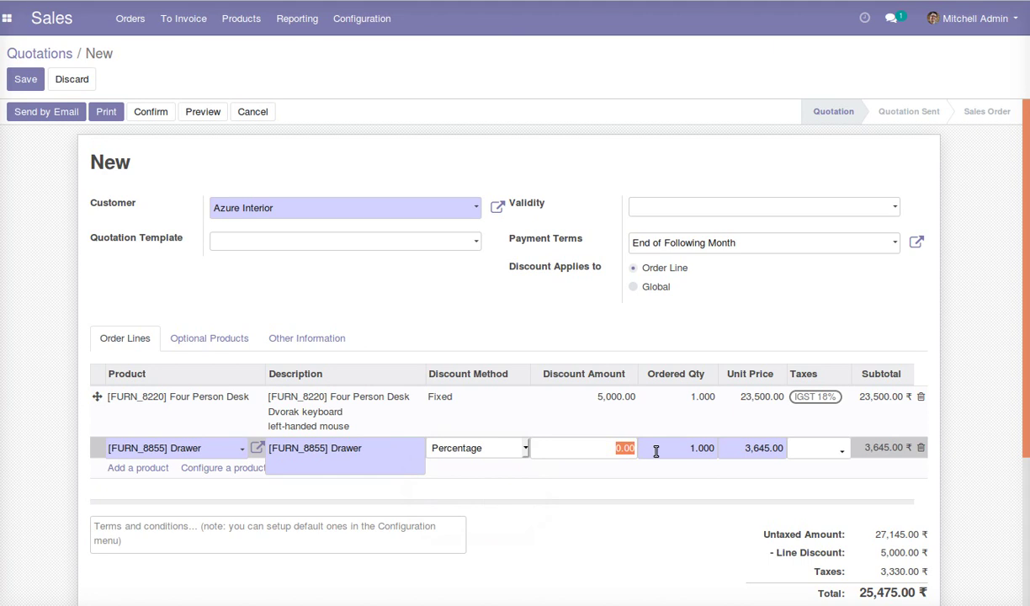
text(18)
Apply the taxes IGST 28% and IGST 12% to the Drawer line.
click(816, 450)
click(817, 455)
click(829, 458)
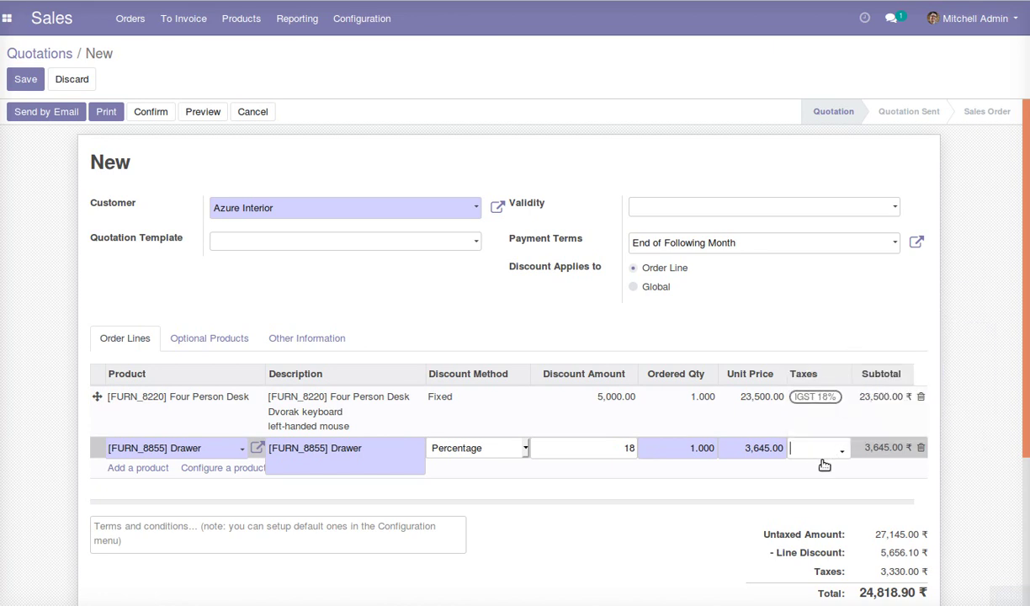
click(816, 477)
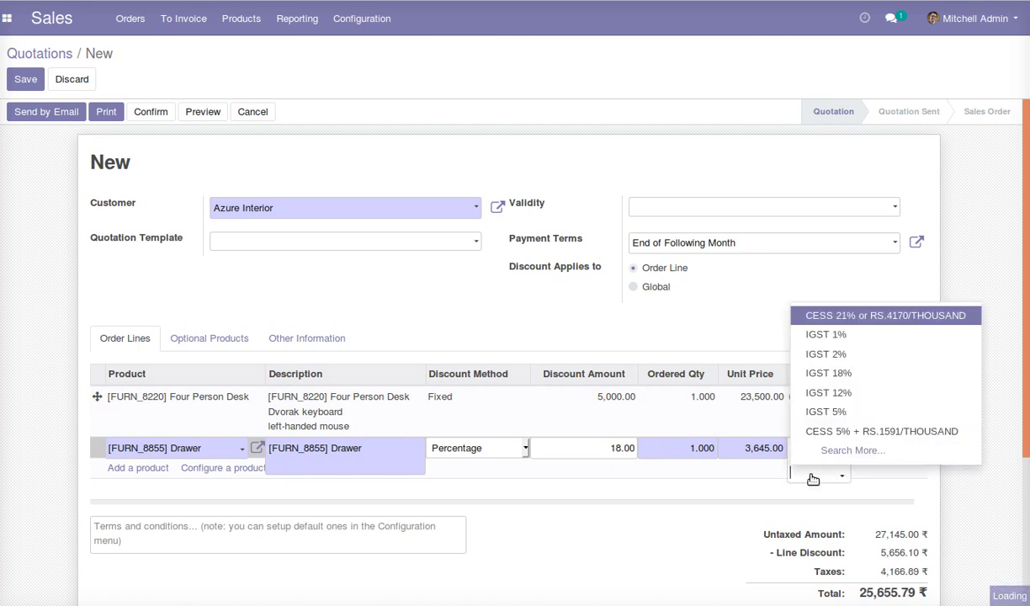
click(830, 409)
click(654, 519)
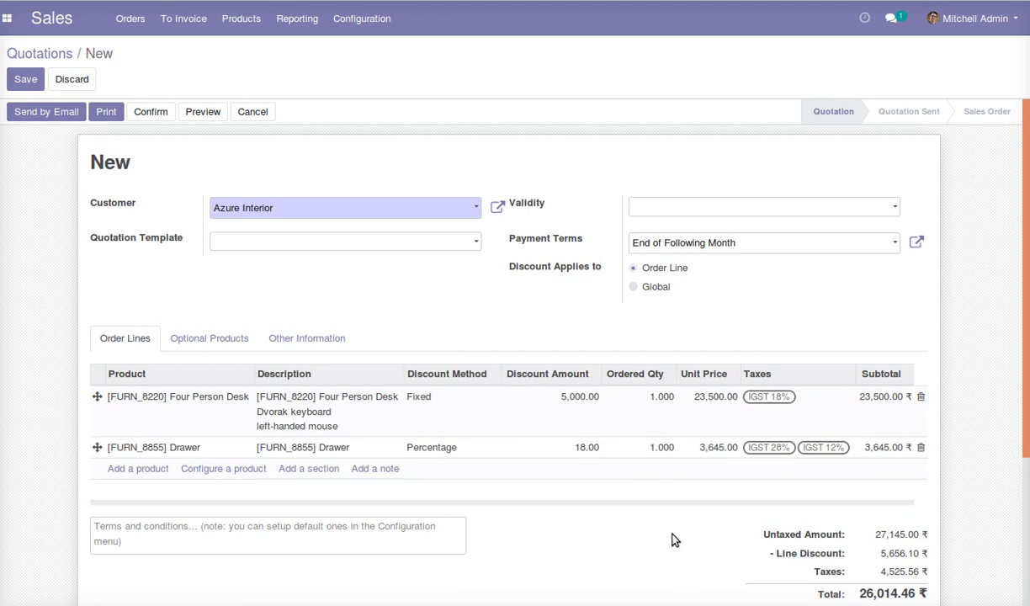
Check the line discount in the quotation's totals, and save and confirm the quotation.
scroll(625, 526, down, 3)
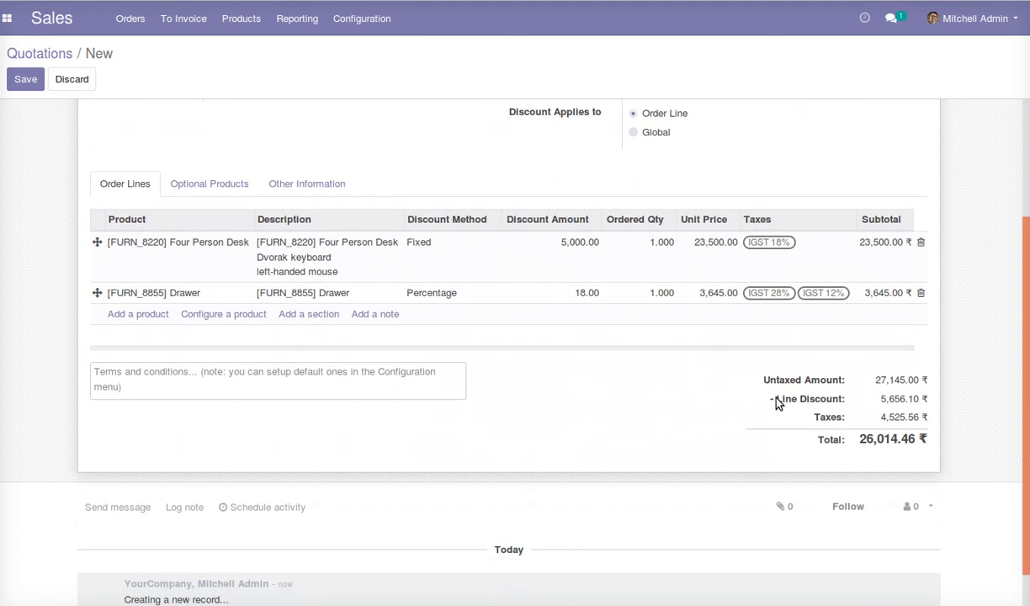
drag(768, 399, 933, 403)
click(654, 429)
scroll(654, 429, up, 3)
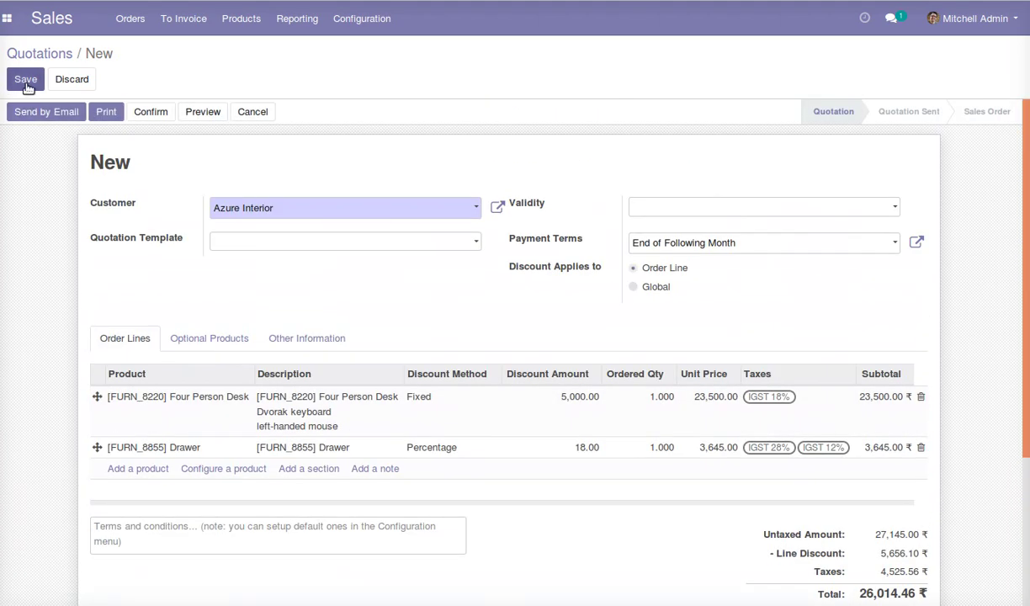
click(25, 81)
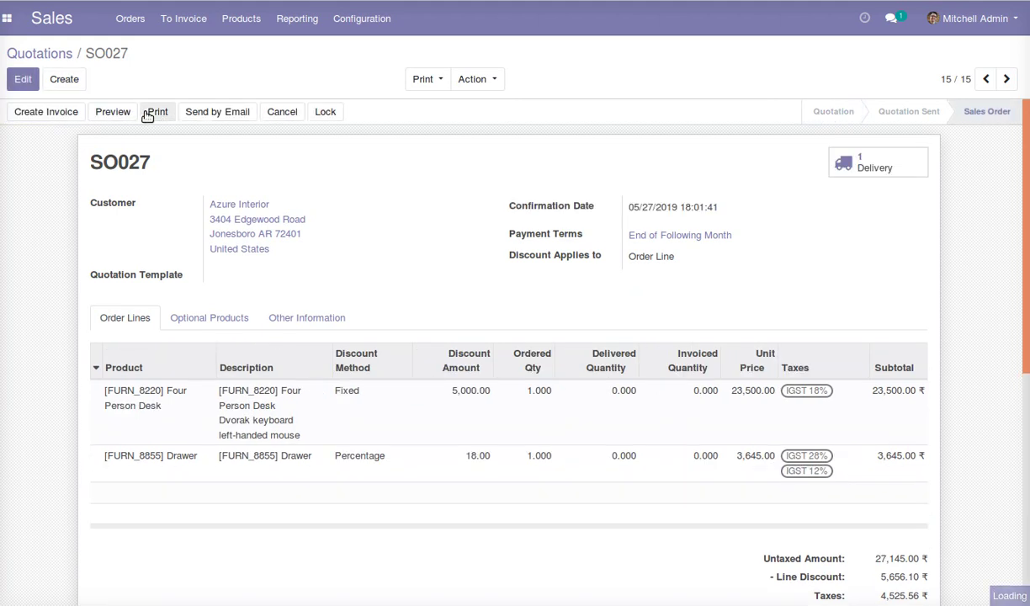
Open the sales order's delivery and validate it.
click(860, 164)
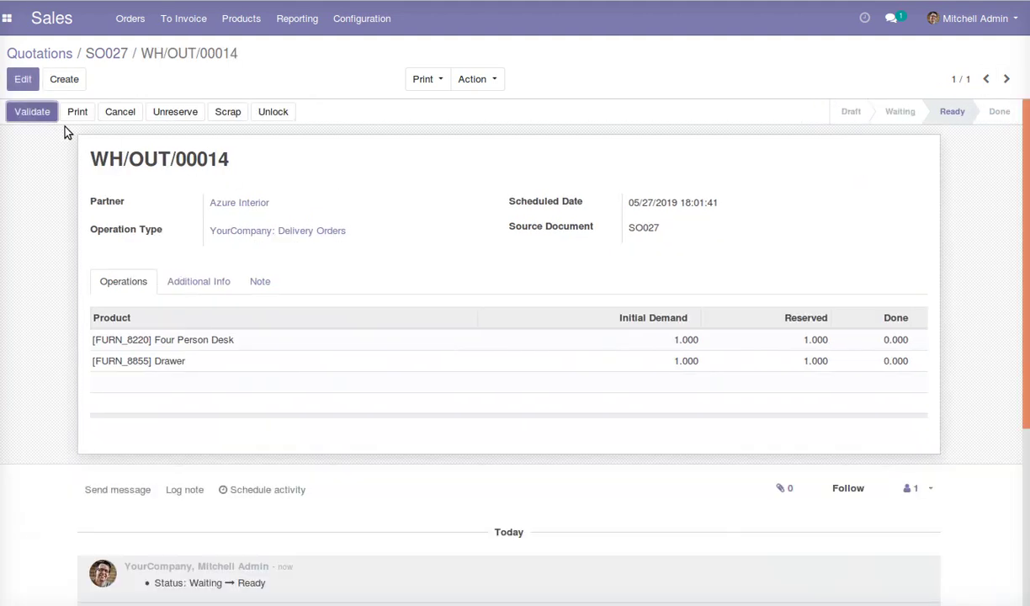
click(23, 112)
click(177, 162)
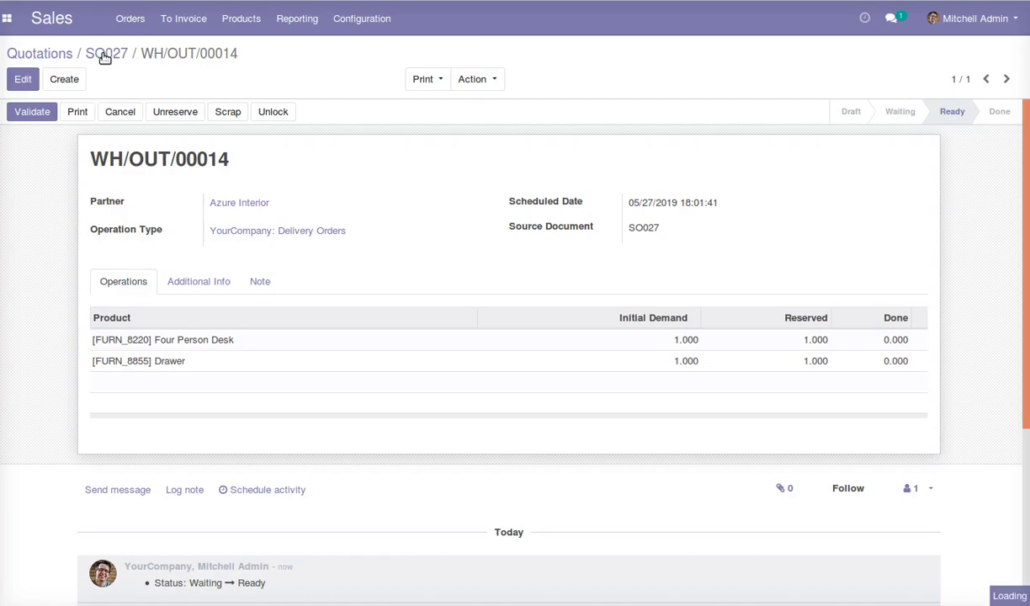
Return to the sales order, create its invoice and validate that invoice.
click(102, 53)
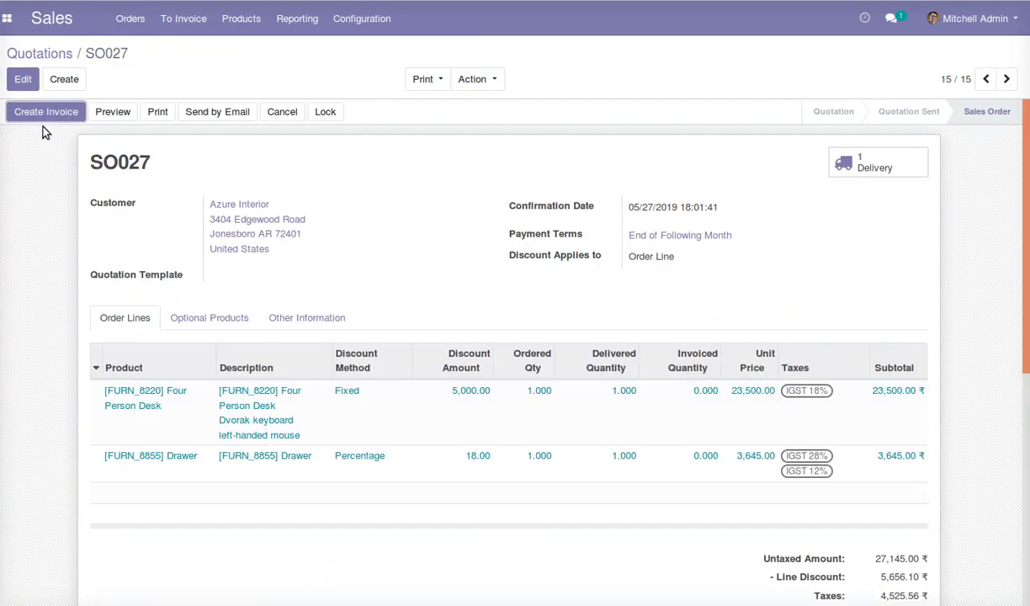
click(37, 110)
click(176, 256)
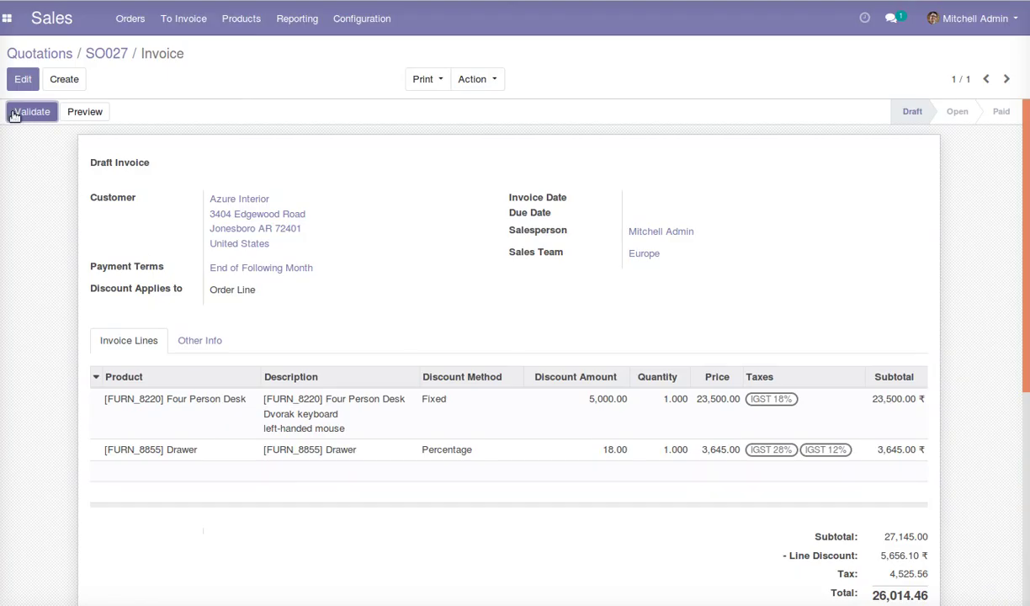
click(30, 112)
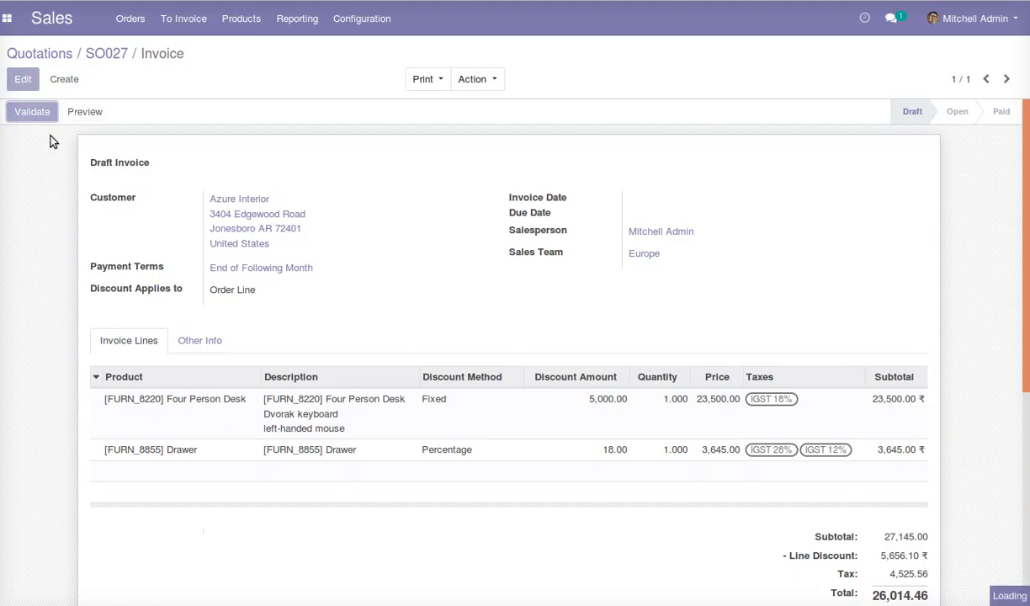
Review the validated invoice's number, its Discount Applies to setting and the line discount in its totals.
drag(89, 166, 210, 161)
click(234, 165)
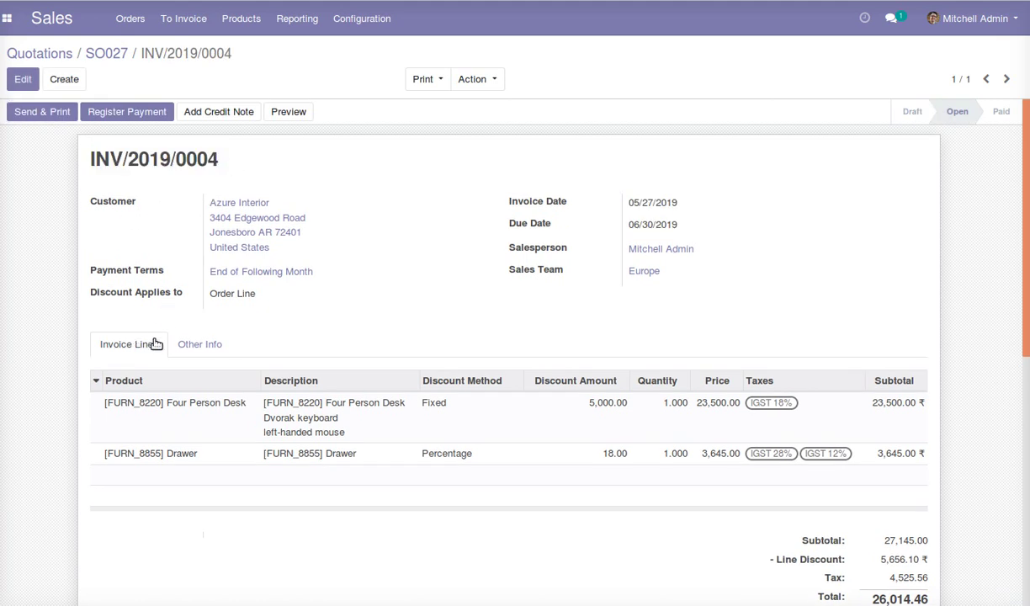
drag(118, 295, 198, 296)
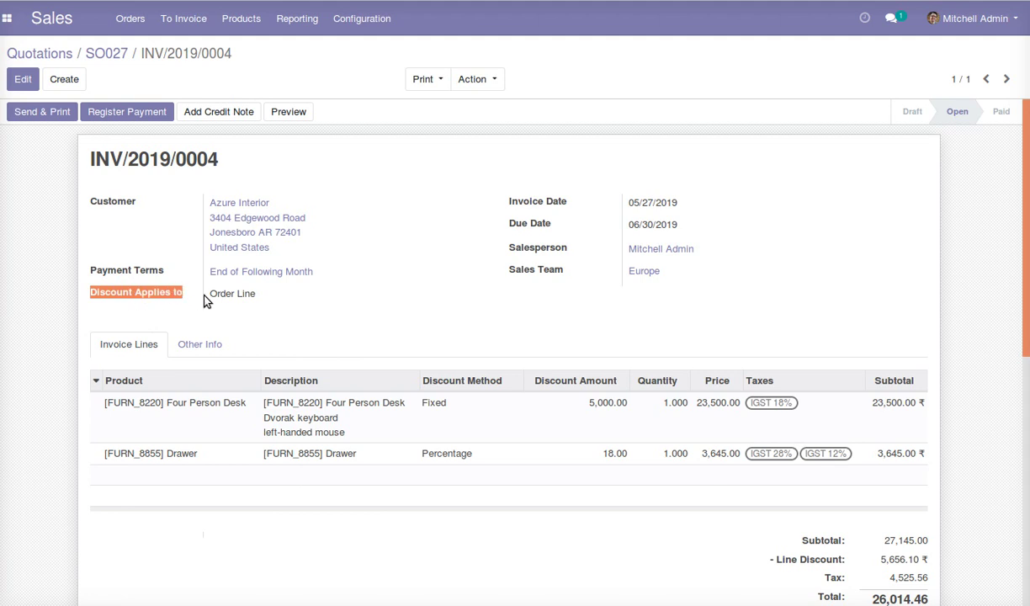
click(262, 300)
scroll(584, 351, down, 3)
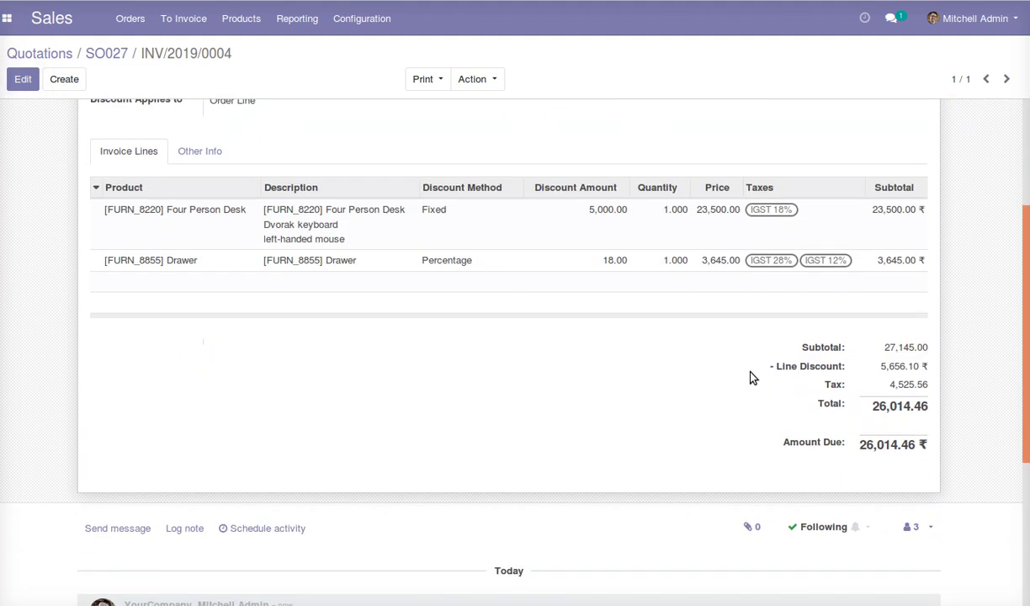
drag(778, 374, 876, 370)
click(876, 370)
double_click(880, 370)
click(880, 370)
scroll(415, 366, up, 3)
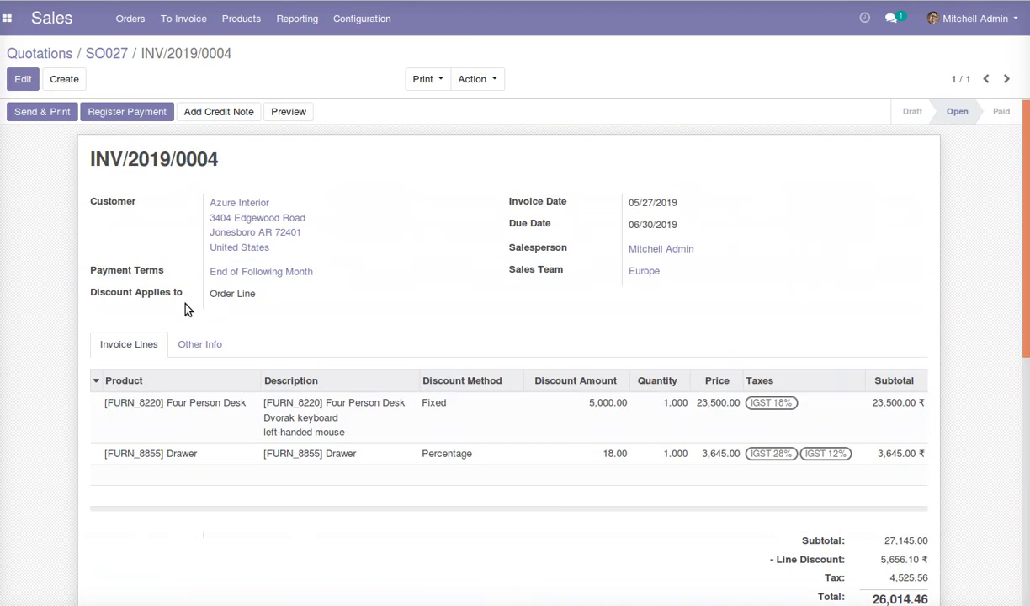
Create a new quotation for The Jackson Group with the discount applied as Global.
click(50, 25)
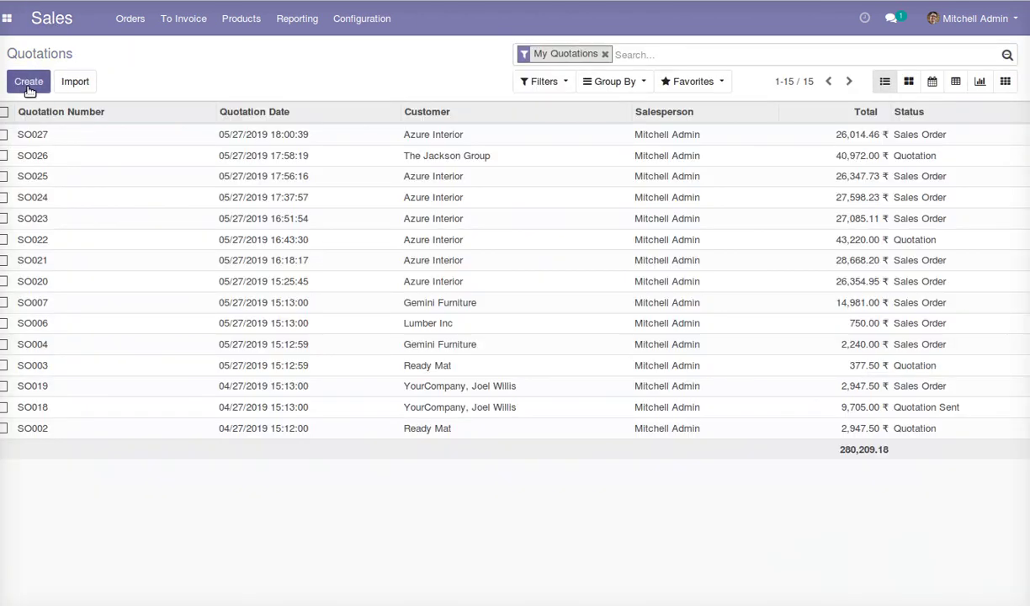
click(28, 82)
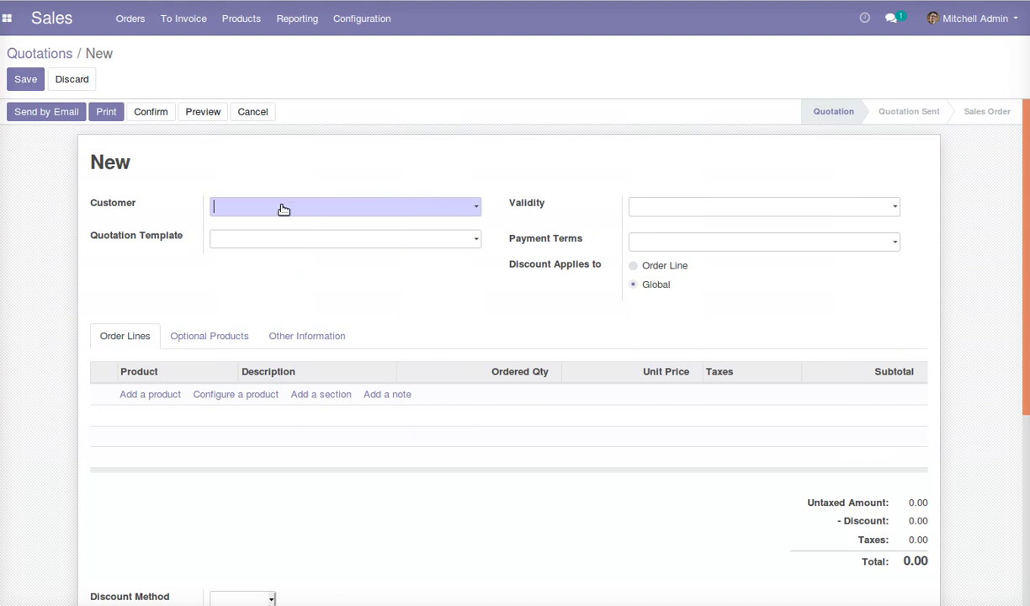
click(284, 208)
text(the)
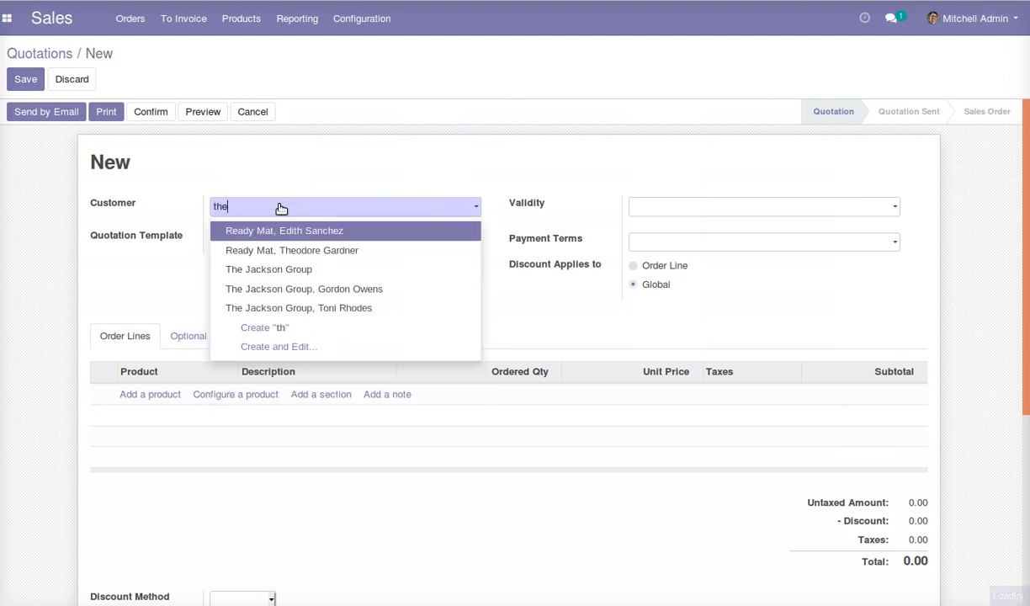
click(282, 248)
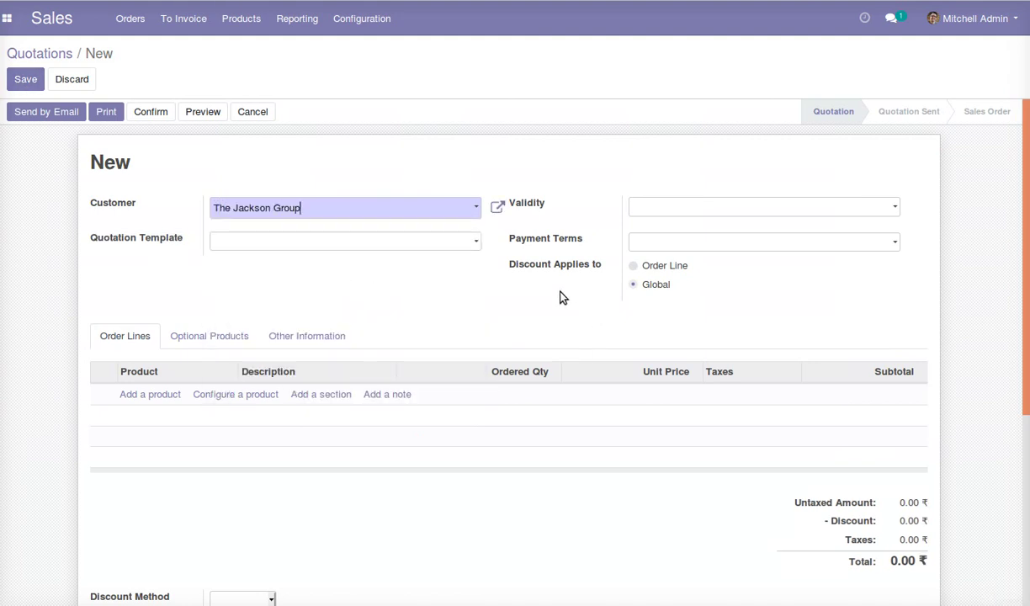
drag(507, 269, 578, 268)
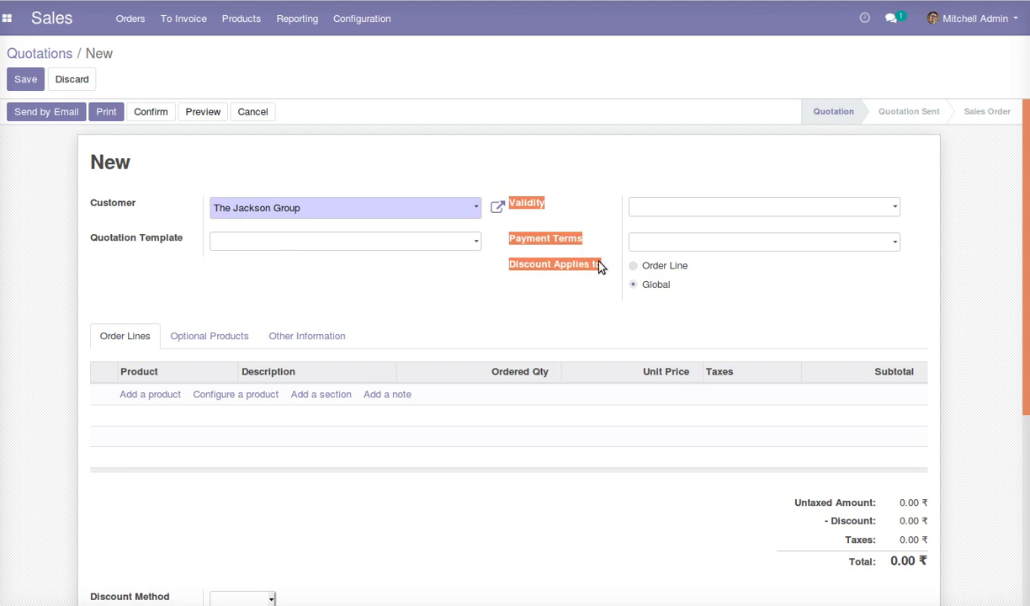
click(593, 265)
triple_click(593, 266)
click(637, 287)
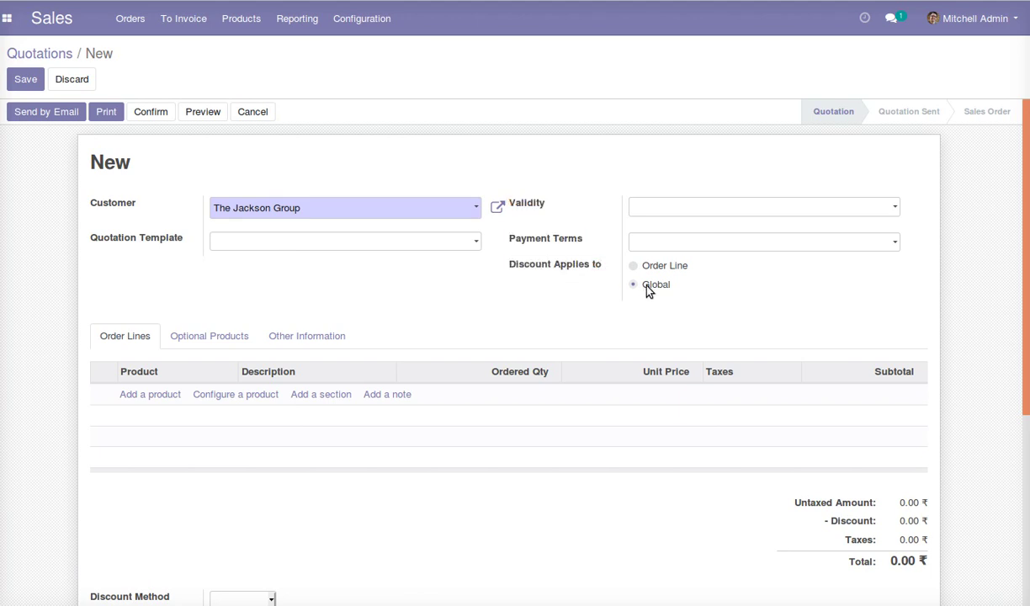
Add the Four Person Desk product to the order lines with the tax IGST 28%.
click(128, 396)
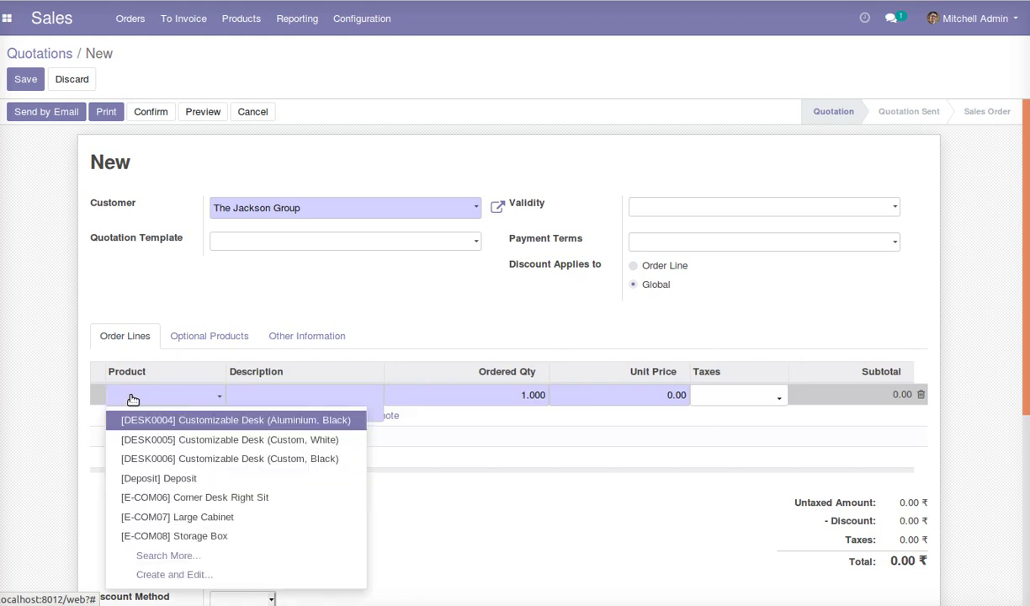
text(fou)
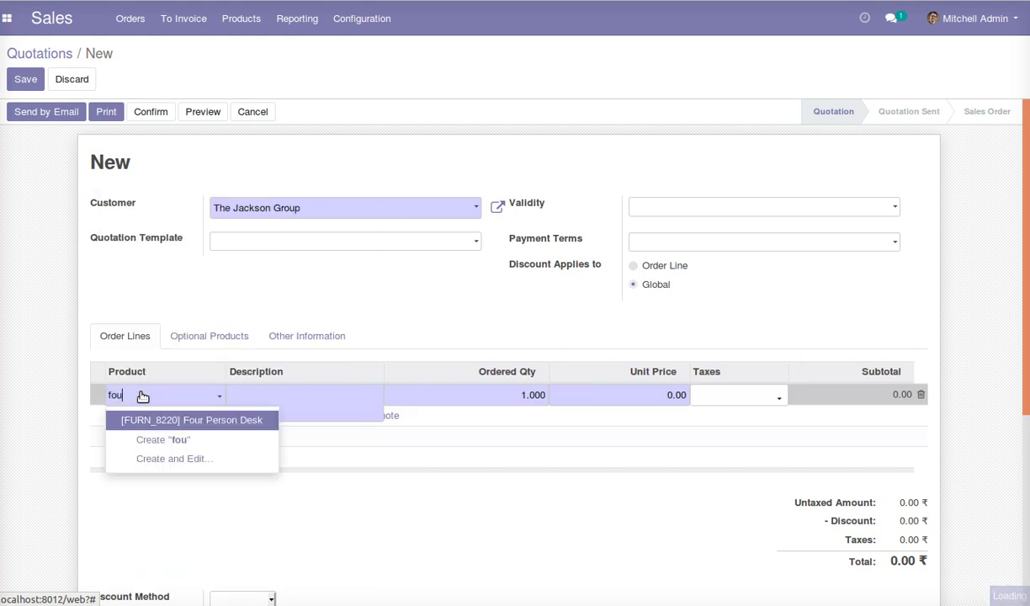
click(171, 420)
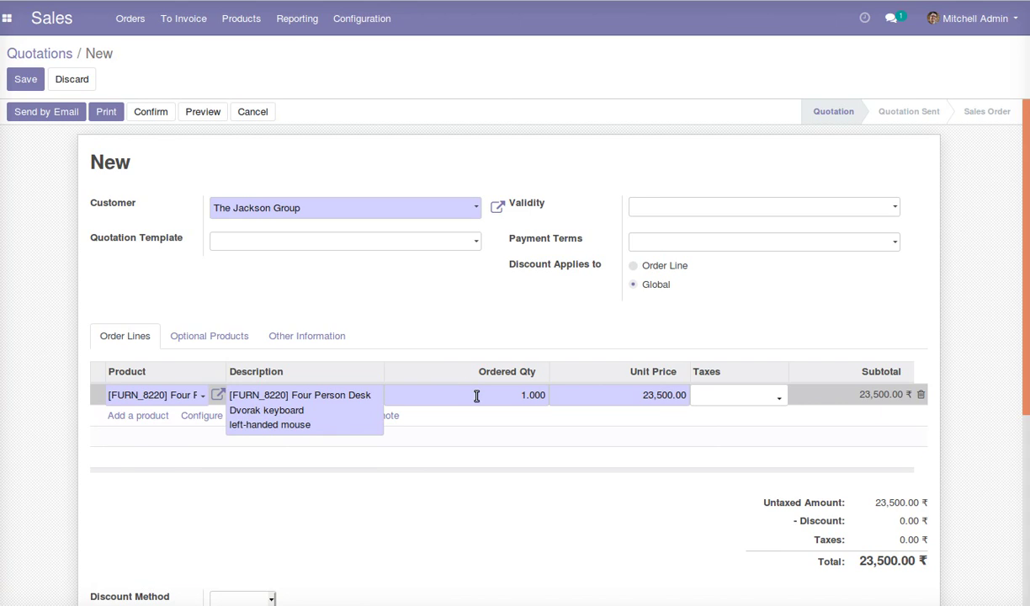
click(734, 398)
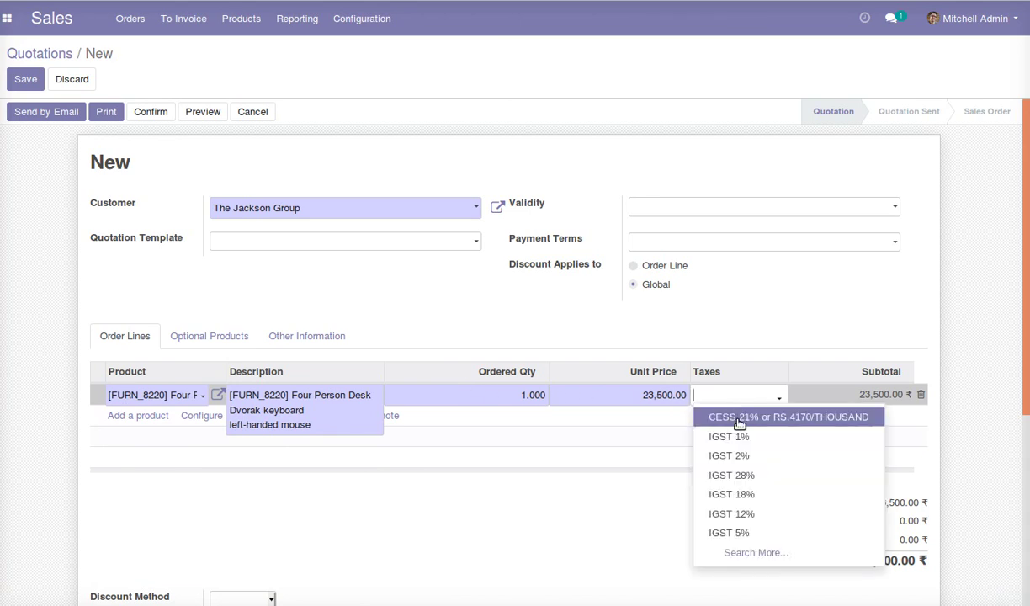
click(751, 476)
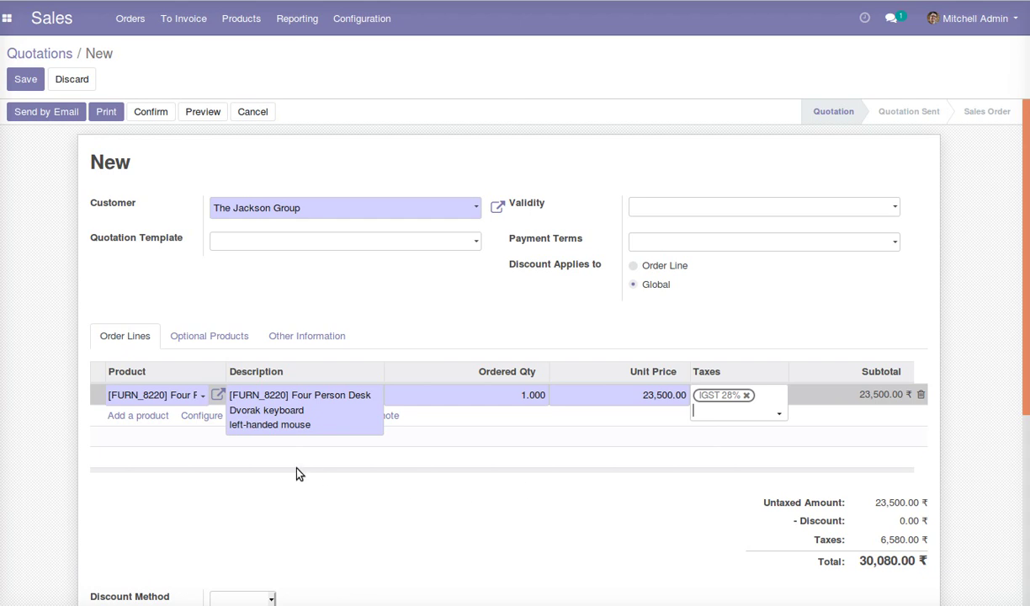
Add the Drawer product as a second order line with an ordered quantity of 4.
click(137, 415)
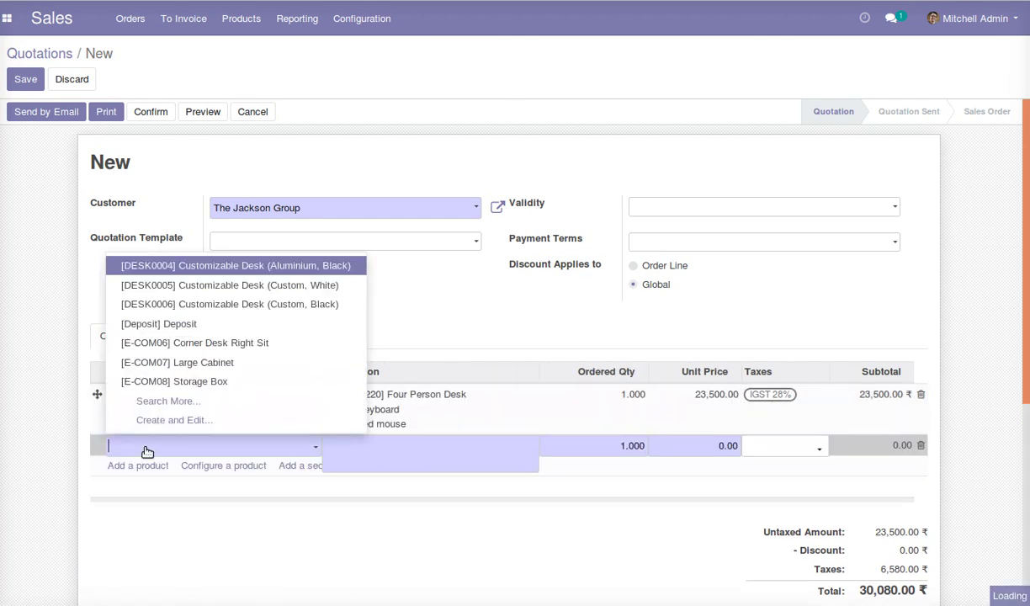
text(dra)
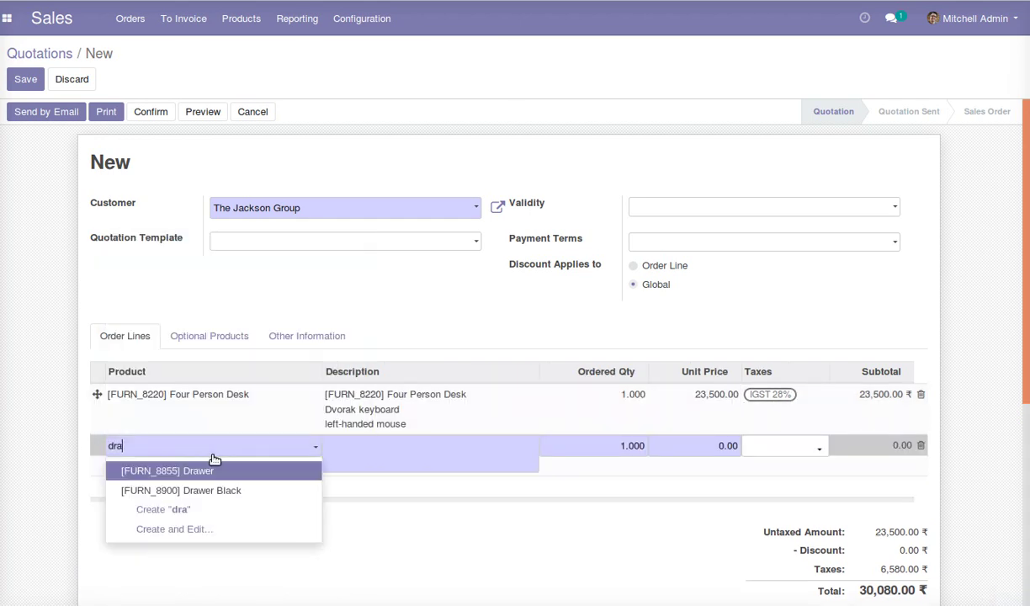
click(213, 471)
click(609, 445)
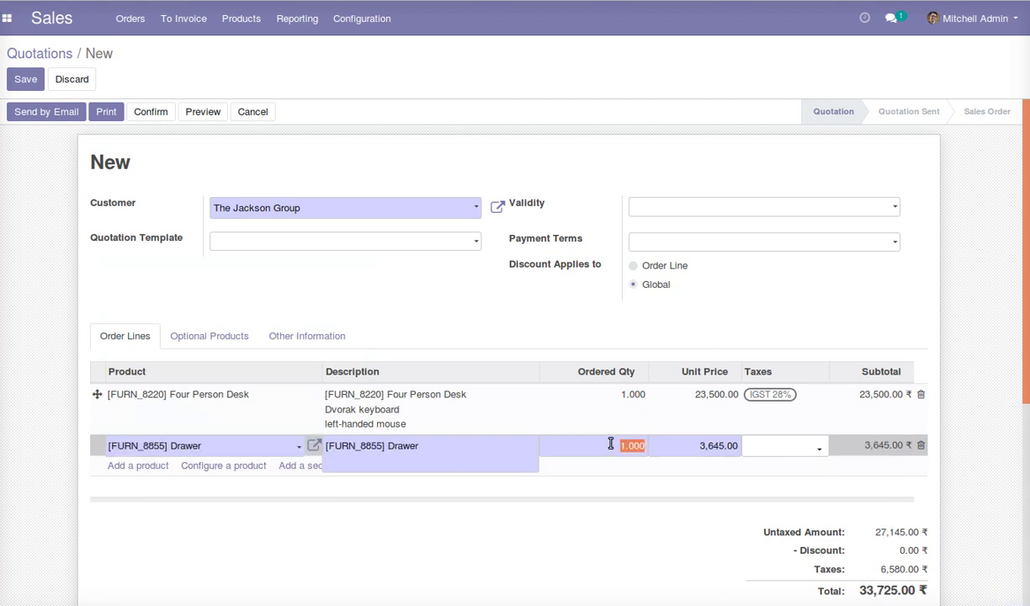
text(4)
Apply the taxes IGST 28% and IGST 12% to the Drawer line of the new quotation.
click(770, 446)
click(788, 446)
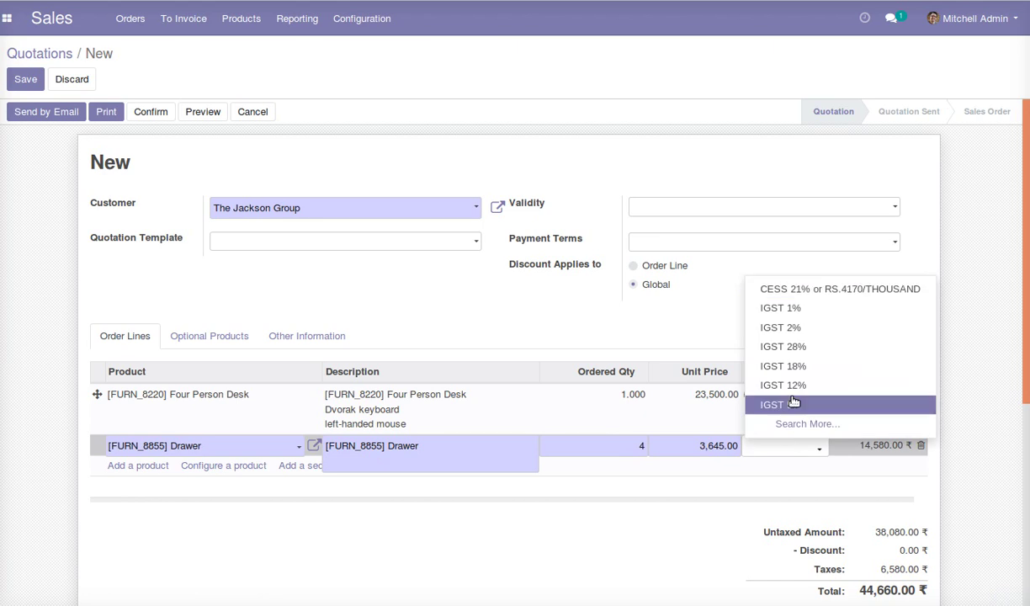
click(794, 348)
click(775, 464)
click(781, 383)
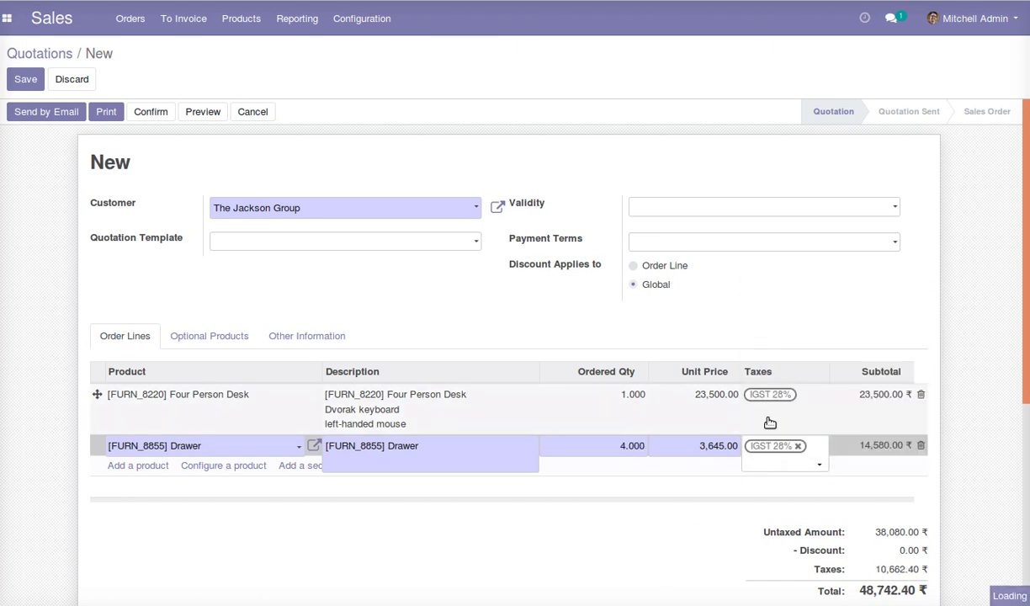
click(608, 540)
Set the quotation's global discount to the Fixed method with an amount of 5500, and save the quotation.
scroll(609, 542, down, 3)
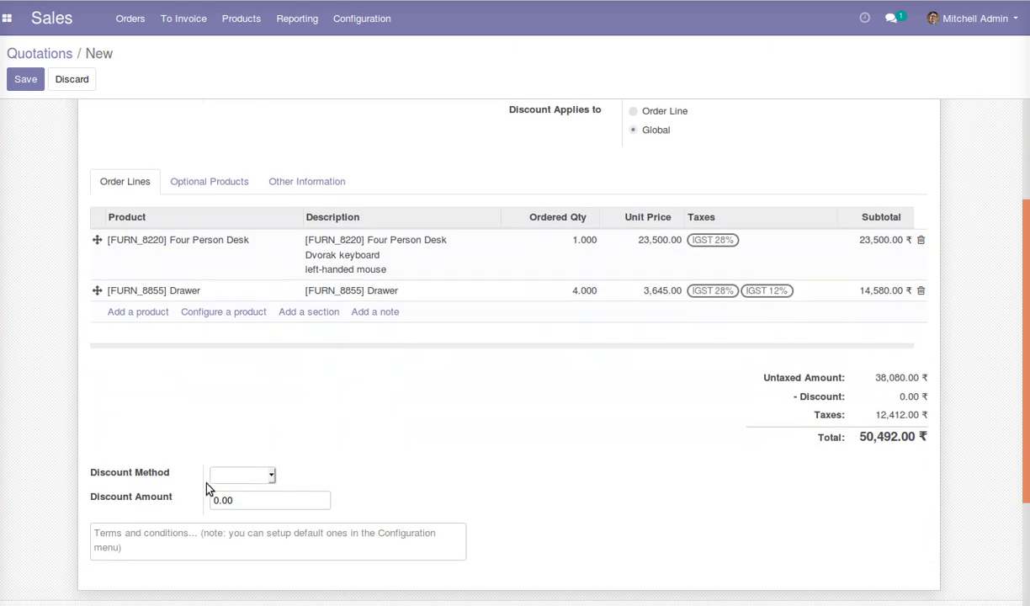
drag(86, 475, 160, 482)
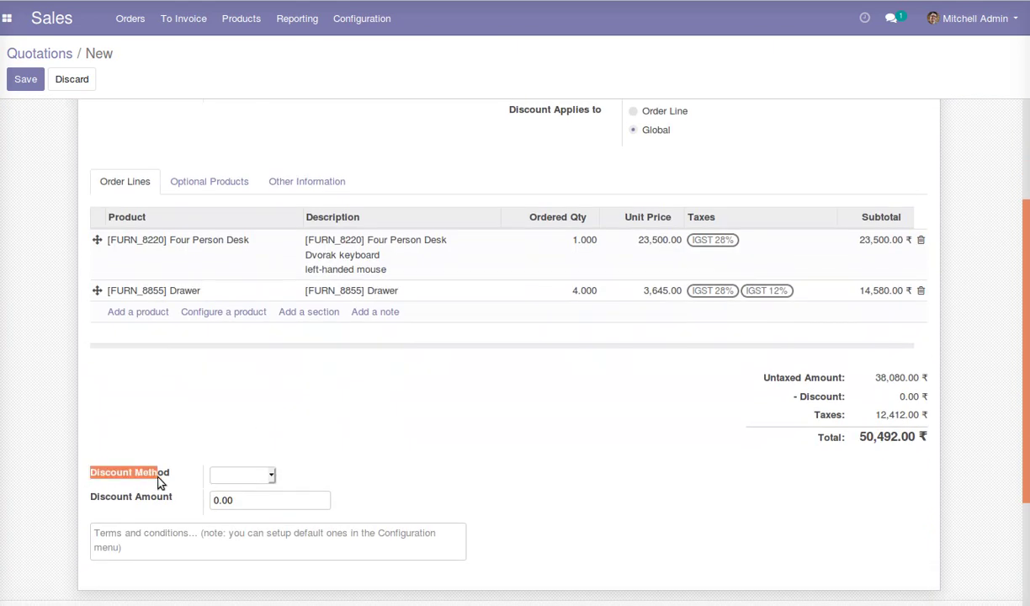
click(269, 475)
click(263, 505)
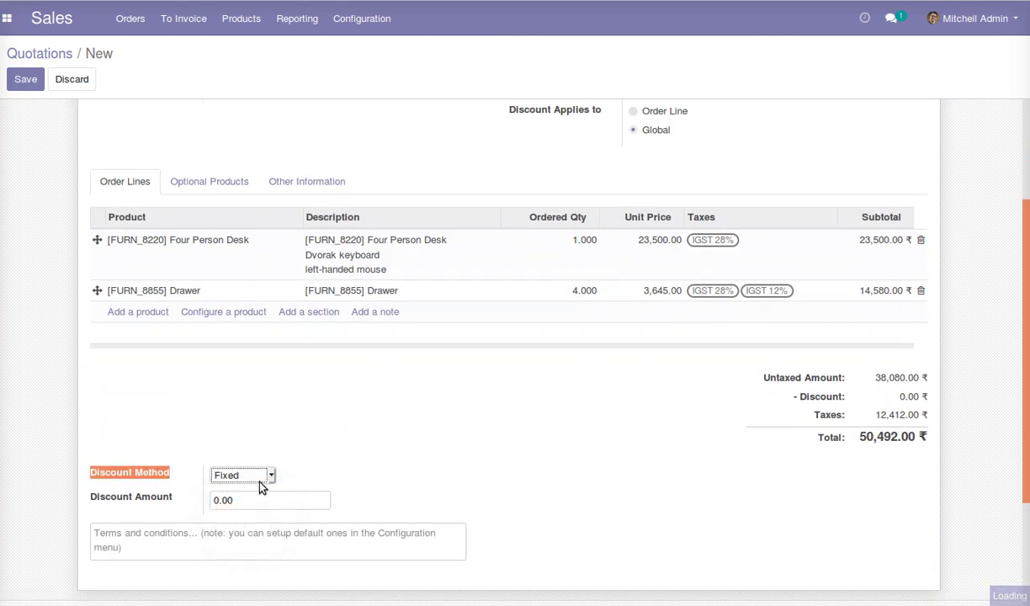
drag(271, 498, 211, 501)
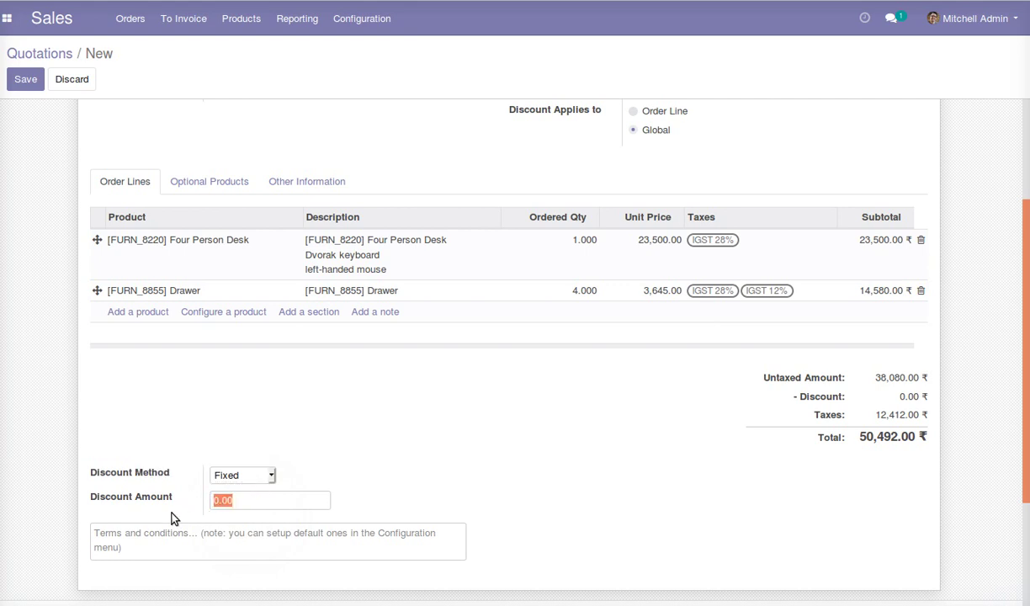
text(5500)
click(21, 84)
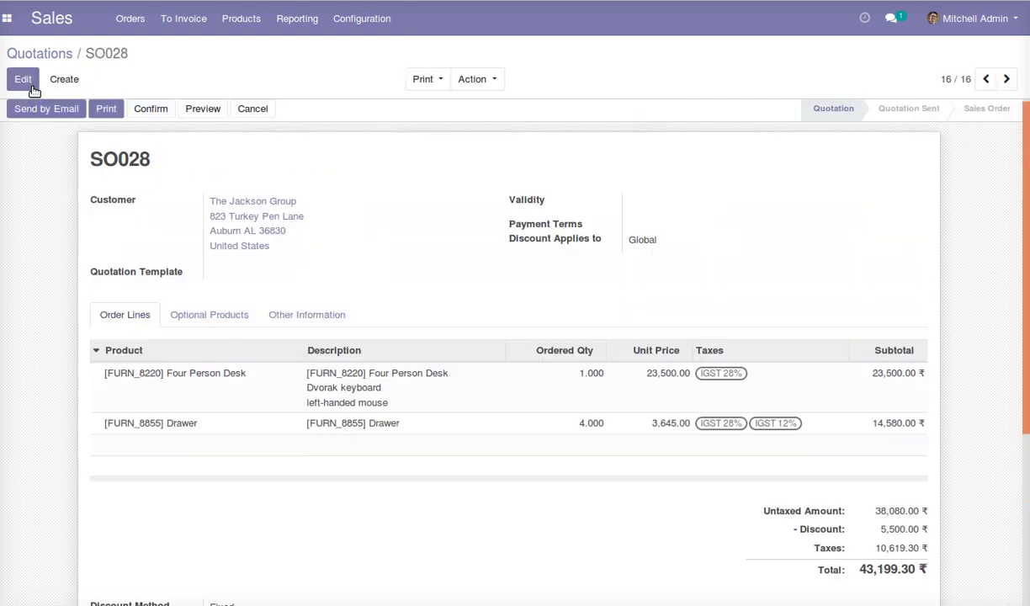
Check the untaxed amount and the fixed global discount in the saved quotation's totals.
scroll(639, 530, down, 1)
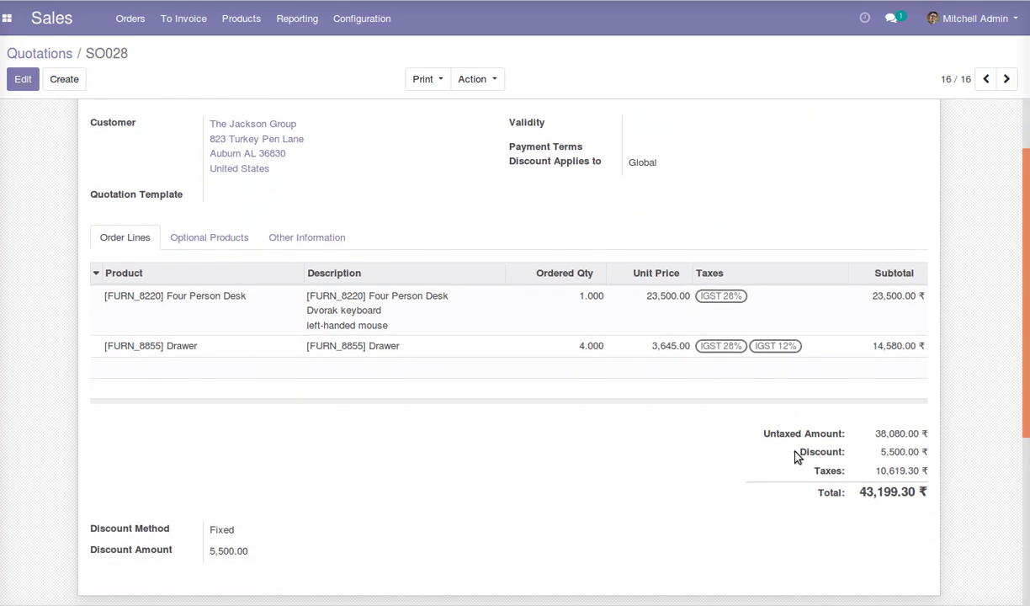
triple_click(891, 431)
triple_click(920, 452)
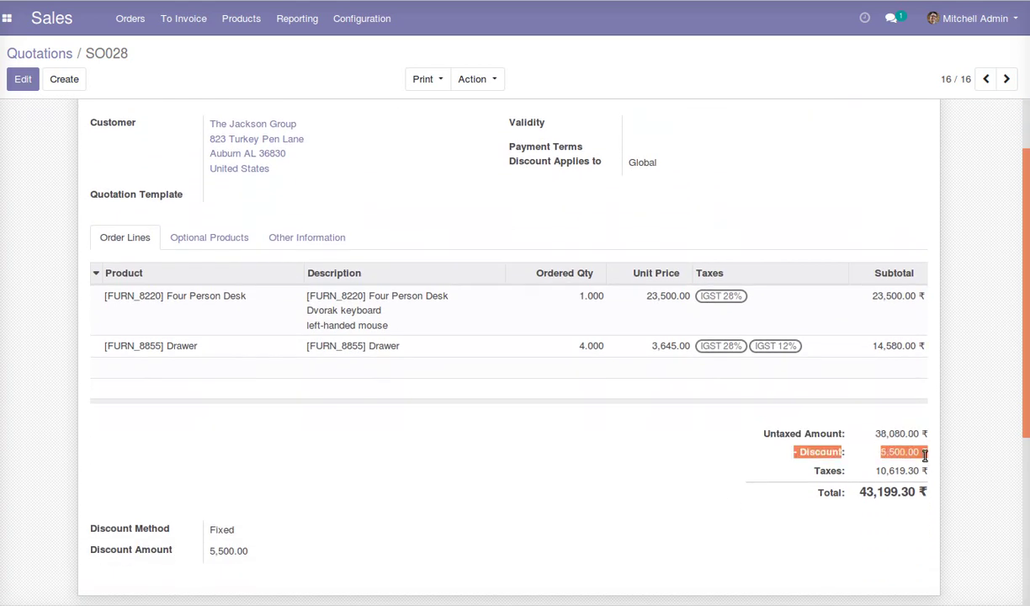
drag(907, 452, 920, 453)
click(919, 453)
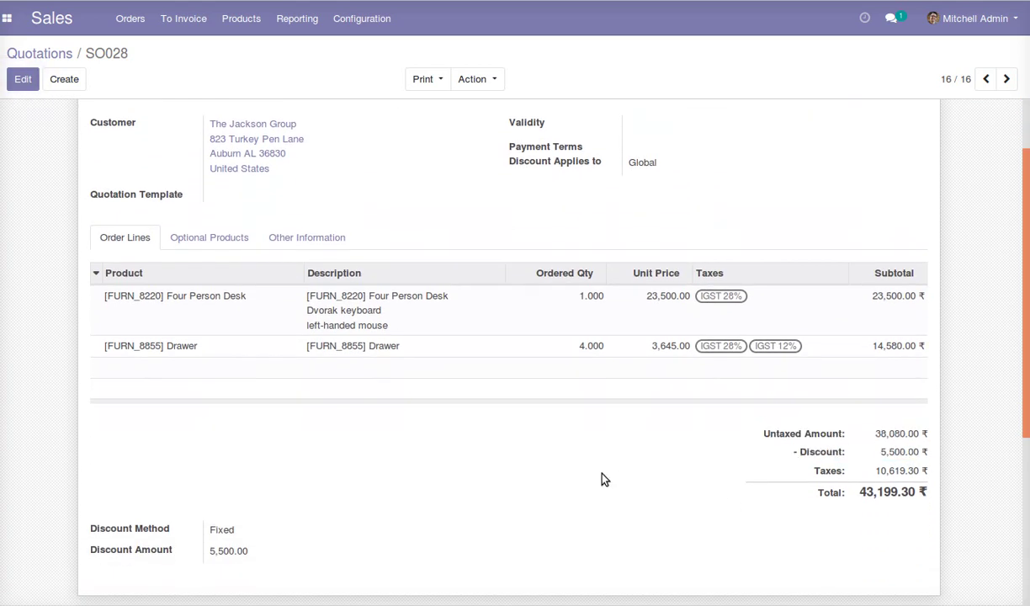
Edit the quotation to use a Percentage global discount of 25, and check the discount in its totals.
click(23, 84)
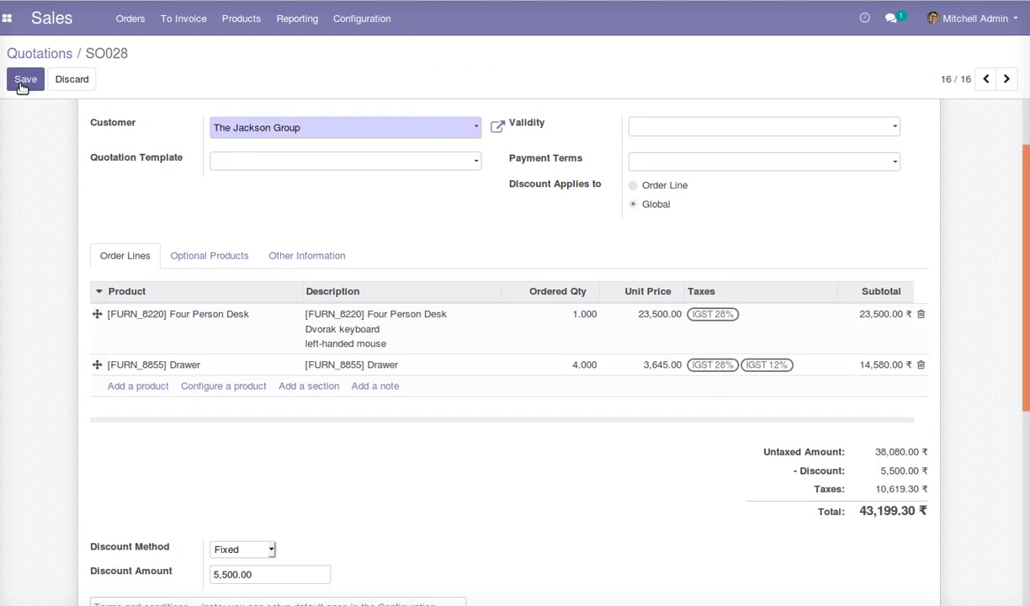
scroll(164, 353, down, 3)
drag(92, 357, 191, 357)
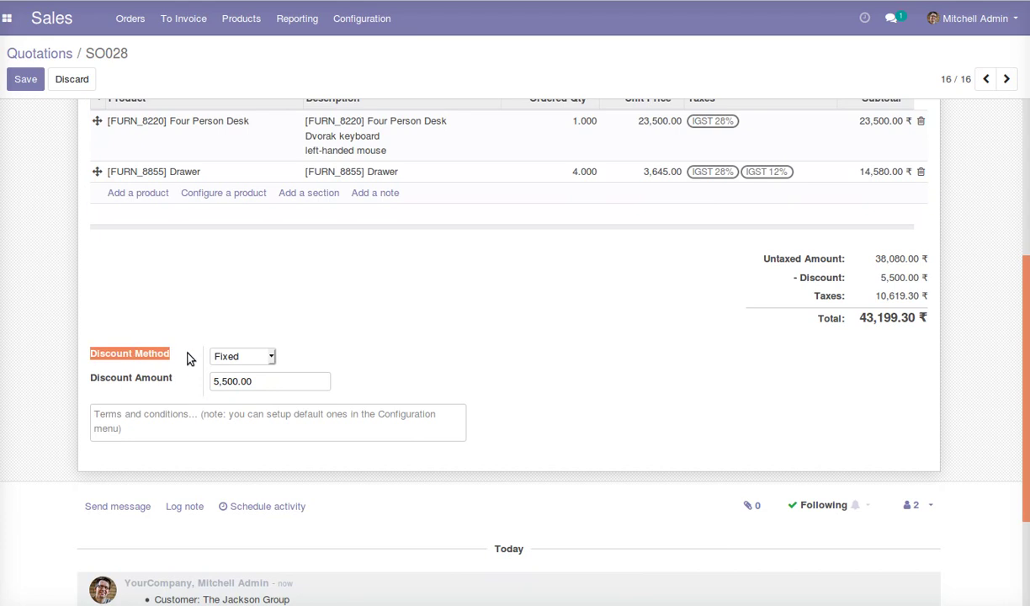
click(269, 357)
click(256, 407)
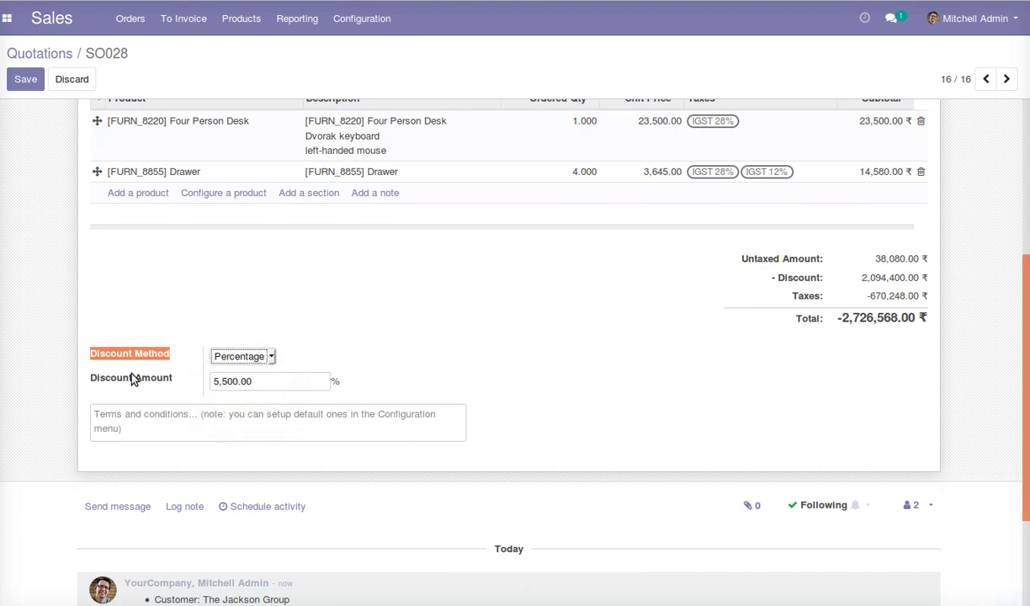
drag(89, 378, 168, 382)
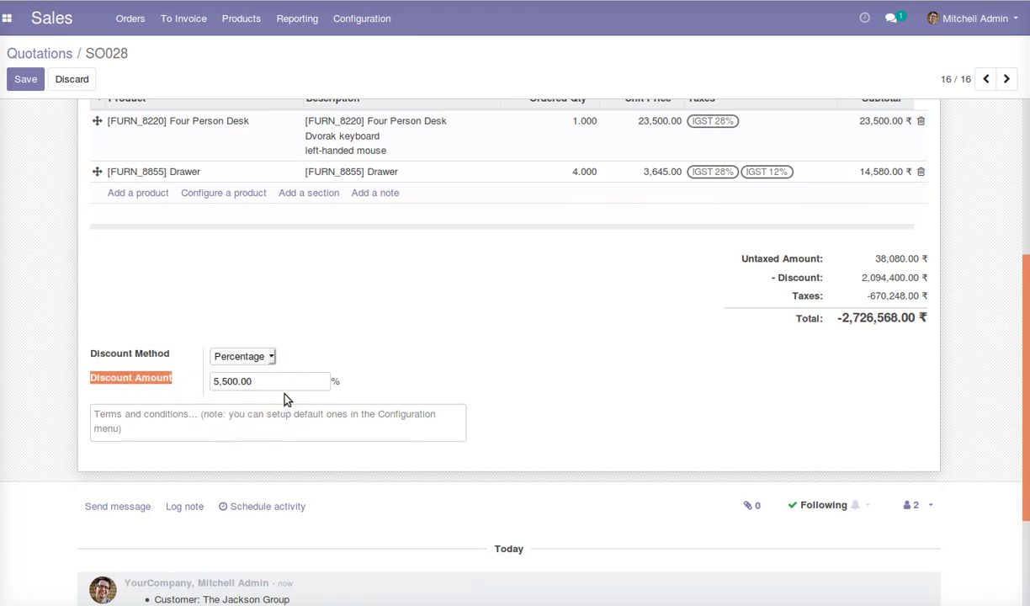
drag(303, 385, 211, 388)
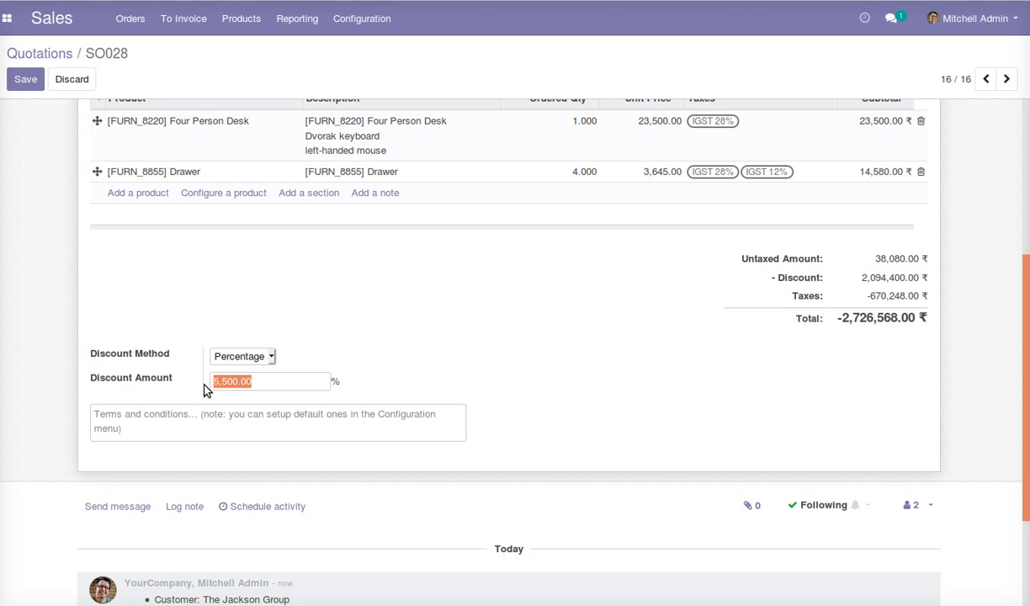
text(25)
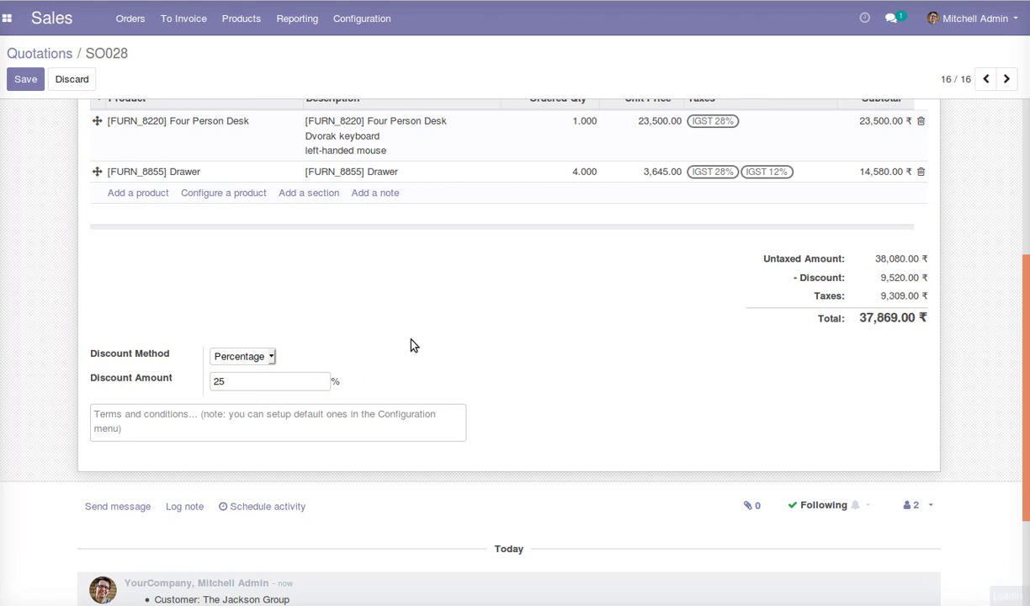
drag(796, 284, 926, 278)
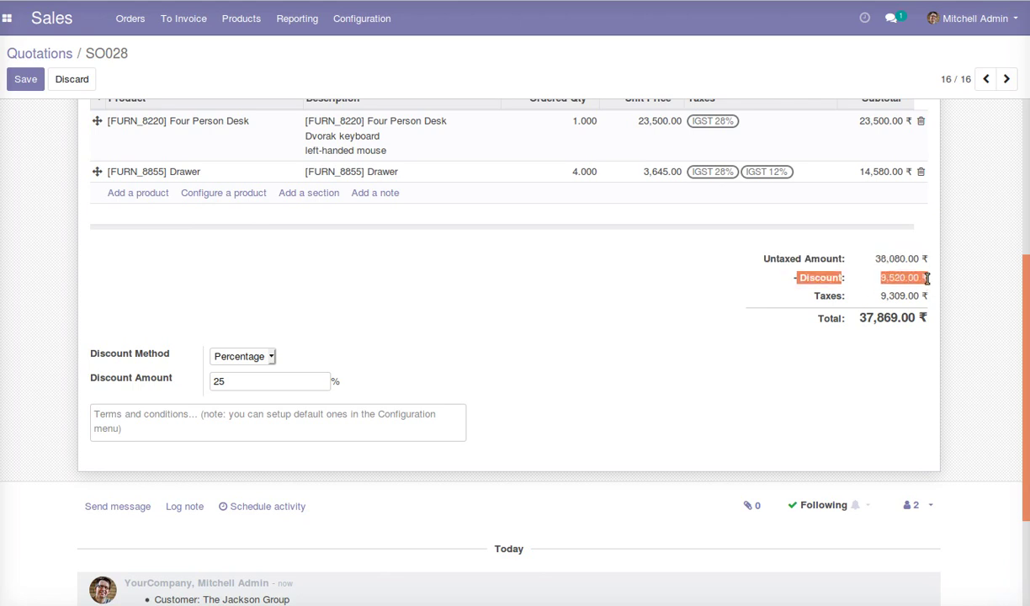
Save the quotation with its percentage global discount and confirm it as a sales order.
click(646, 318)
scroll(129, 264, up, 3)
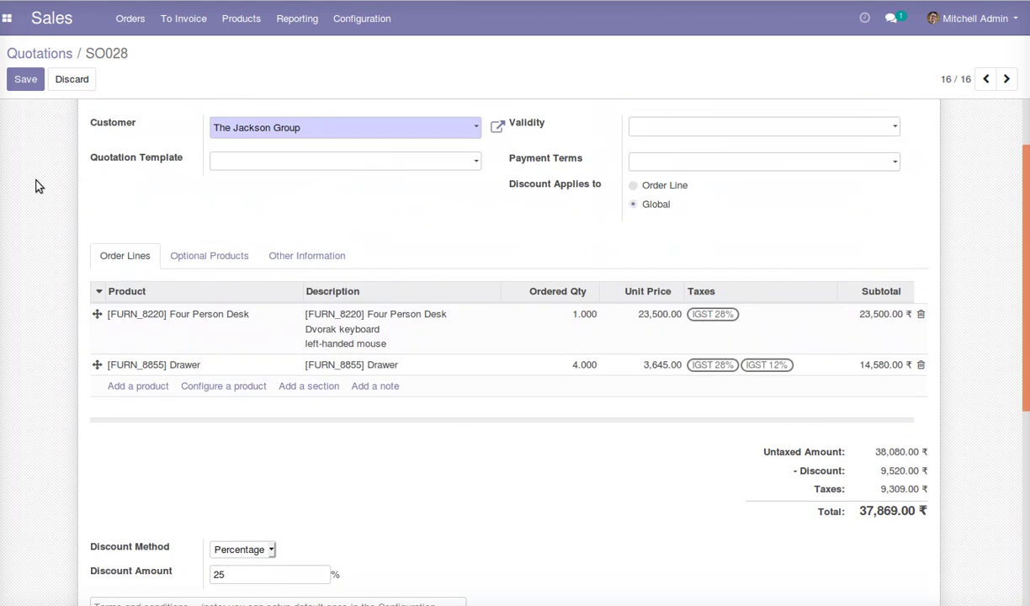
click(21, 86)
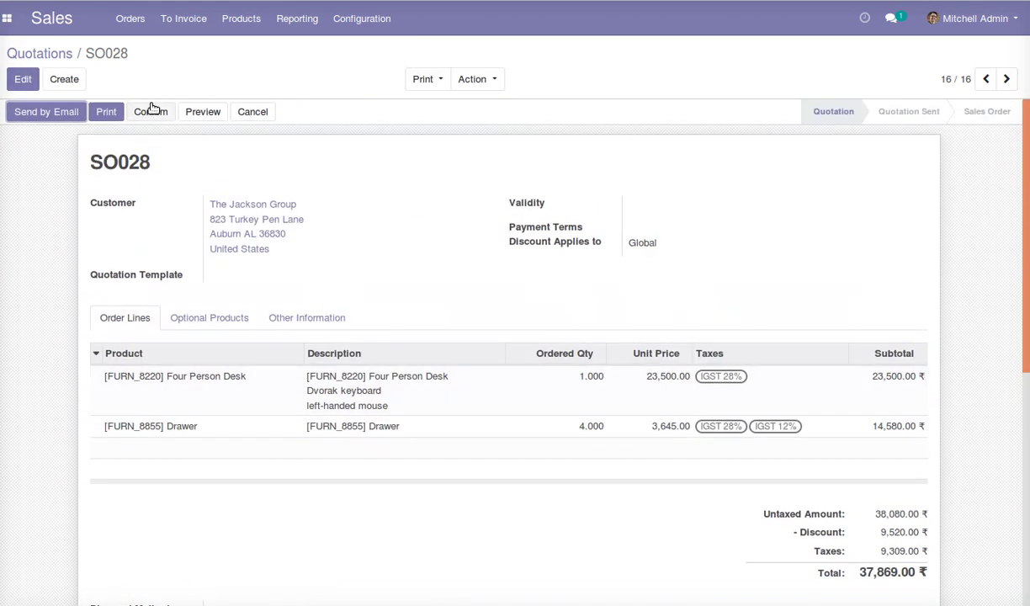
click(152, 115)
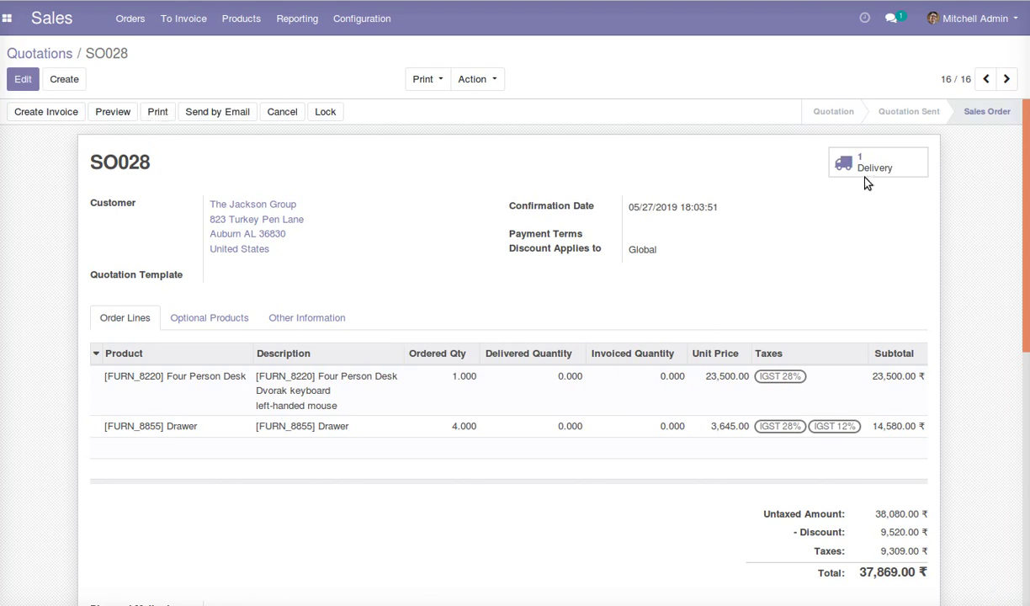
Validate the sales order's delivery of the Four Person Desk and Drawer, and return to the order.
click(857, 166)
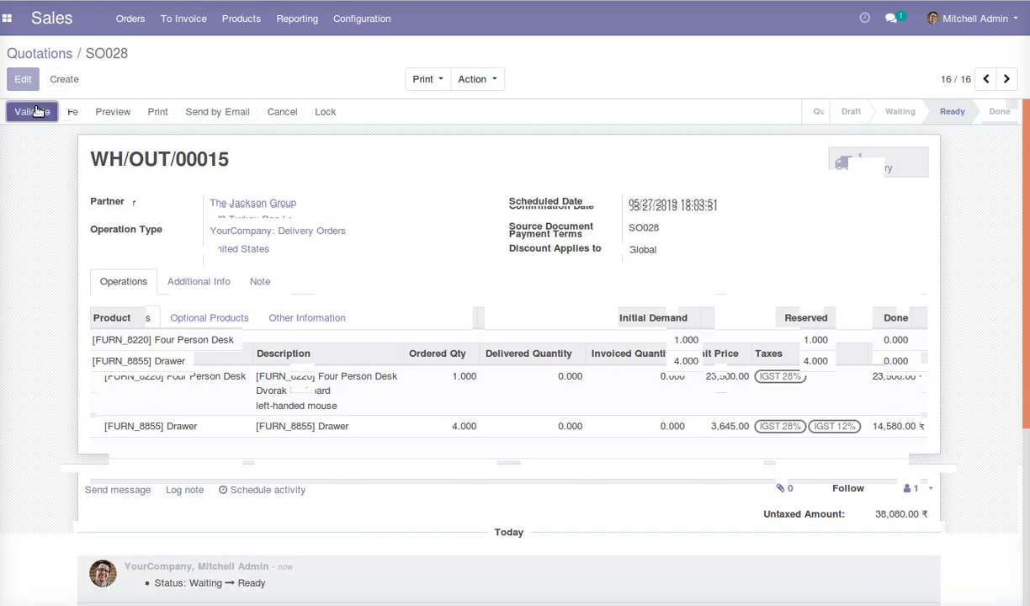
click(32, 111)
click(164, 164)
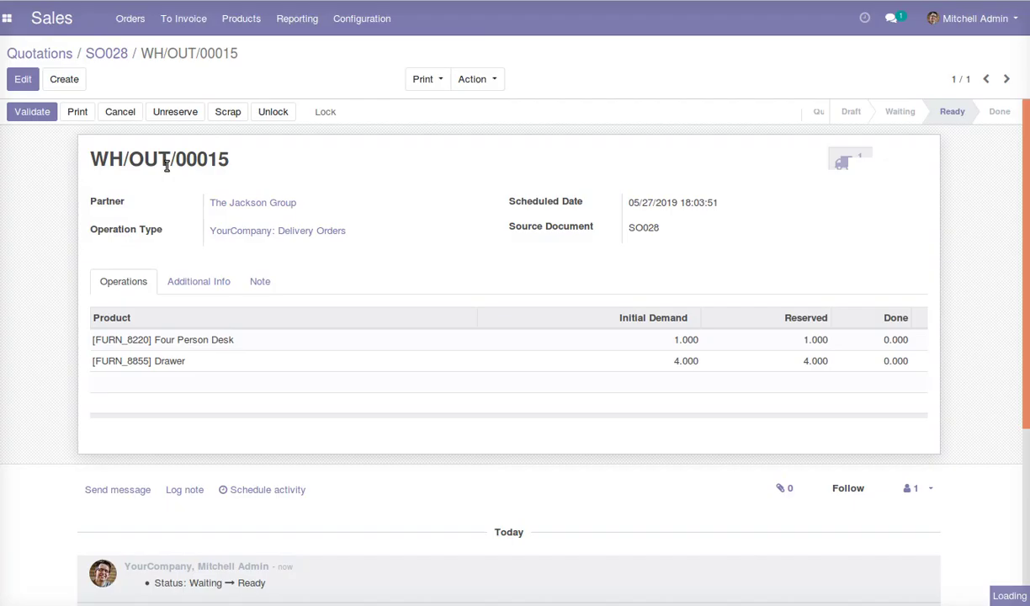
click(110, 53)
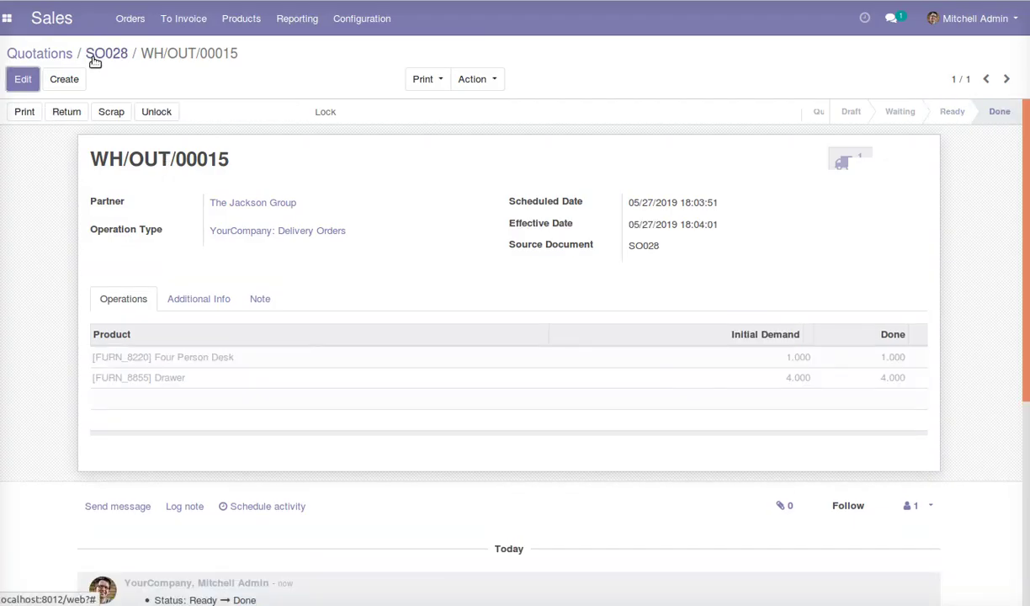
Create an invoice from the order's invoiceable lines, open it and validate it.
click(59, 112)
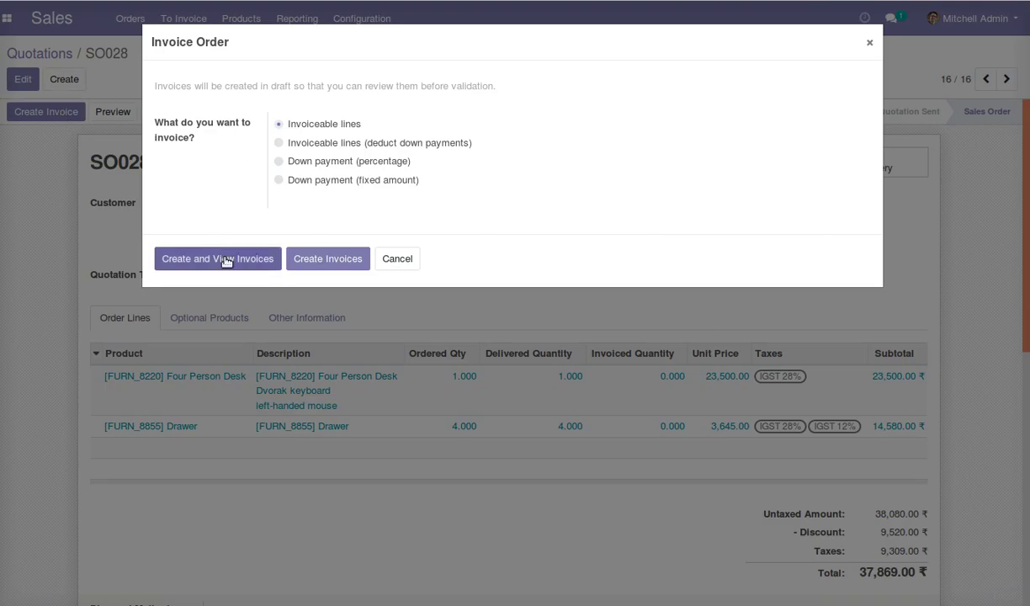
click(225, 263)
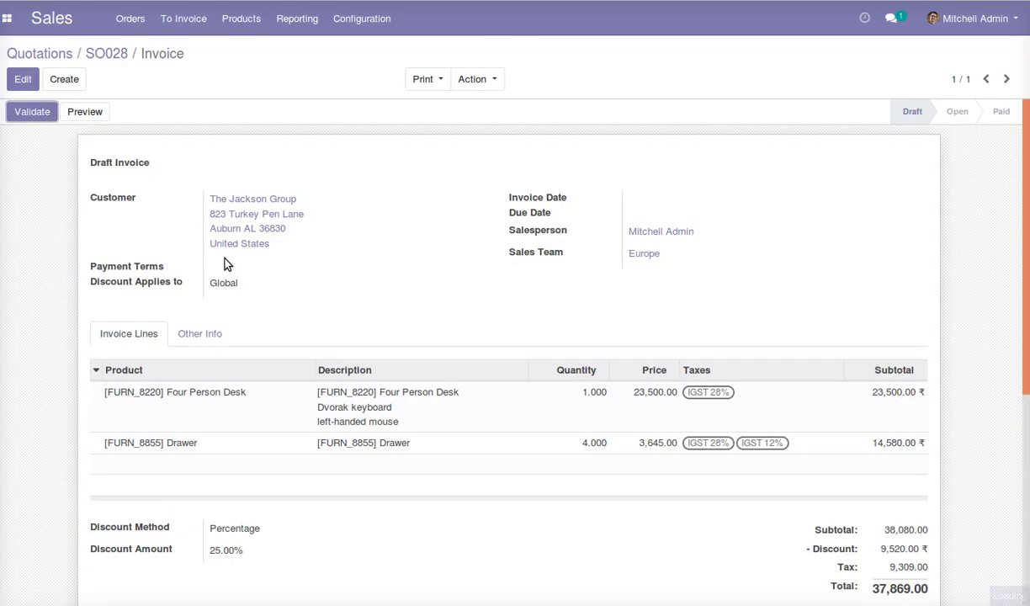
click(32, 111)
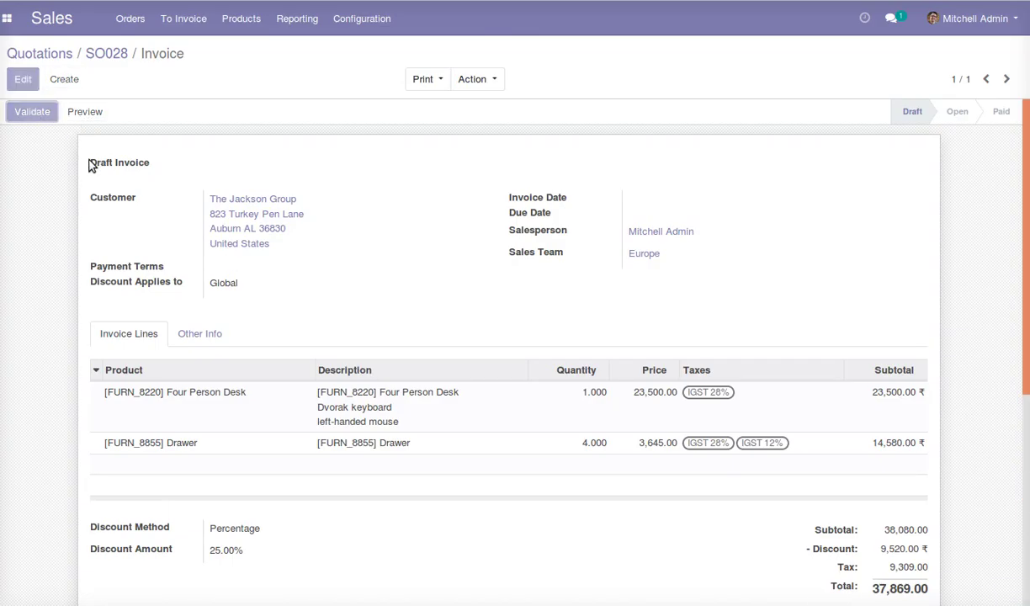
drag(89, 158, 221, 151)
click(221, 152)
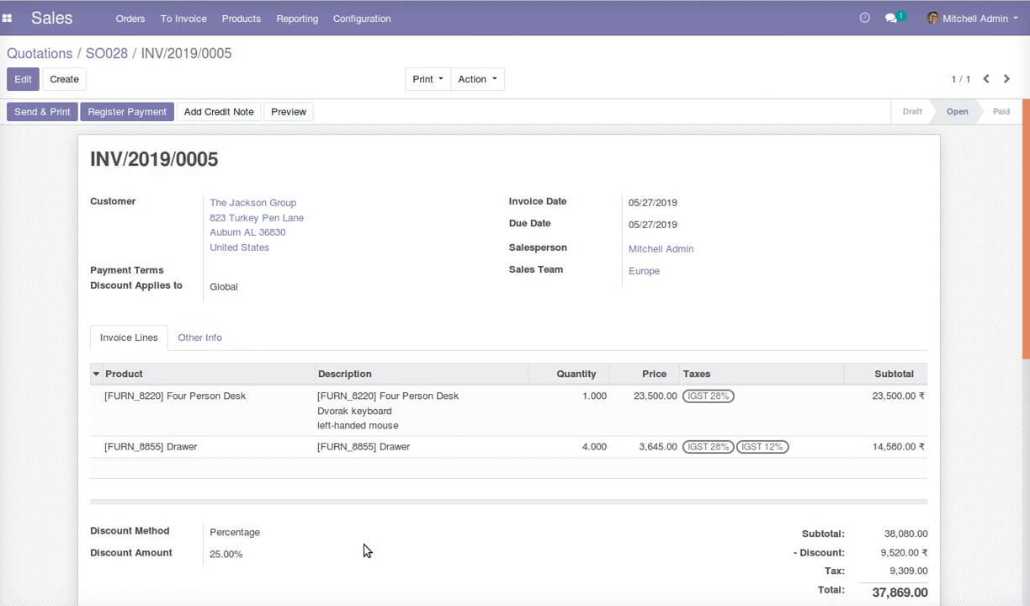
Check the global discount method, discount amount and discount total on the validated invoice, and return to the quotations list.
scroll(195, 433, down, 3)
drag(86, 376, 250, 397)
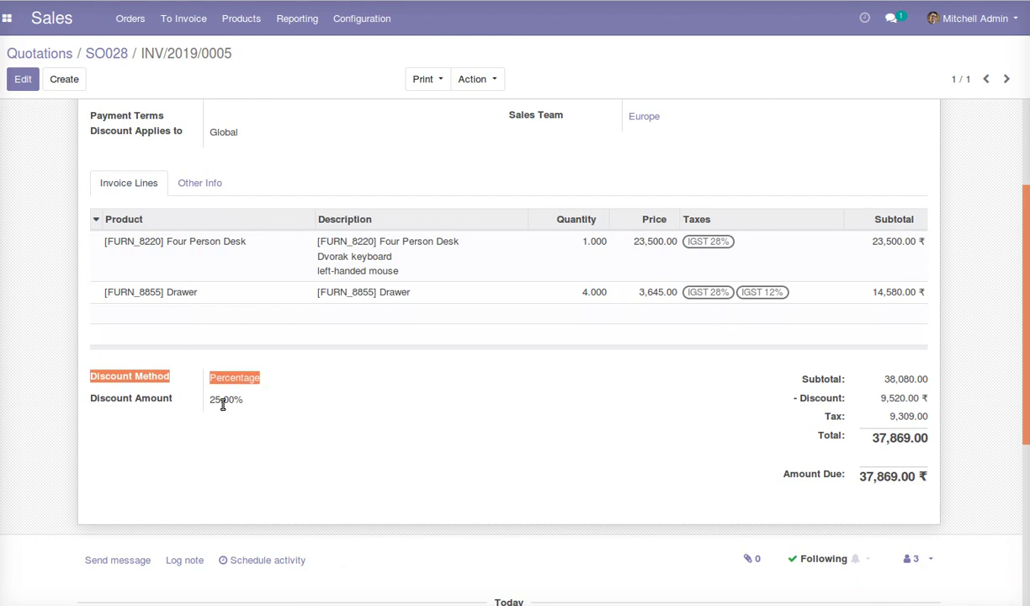
drag(93, 400, 242, 402)
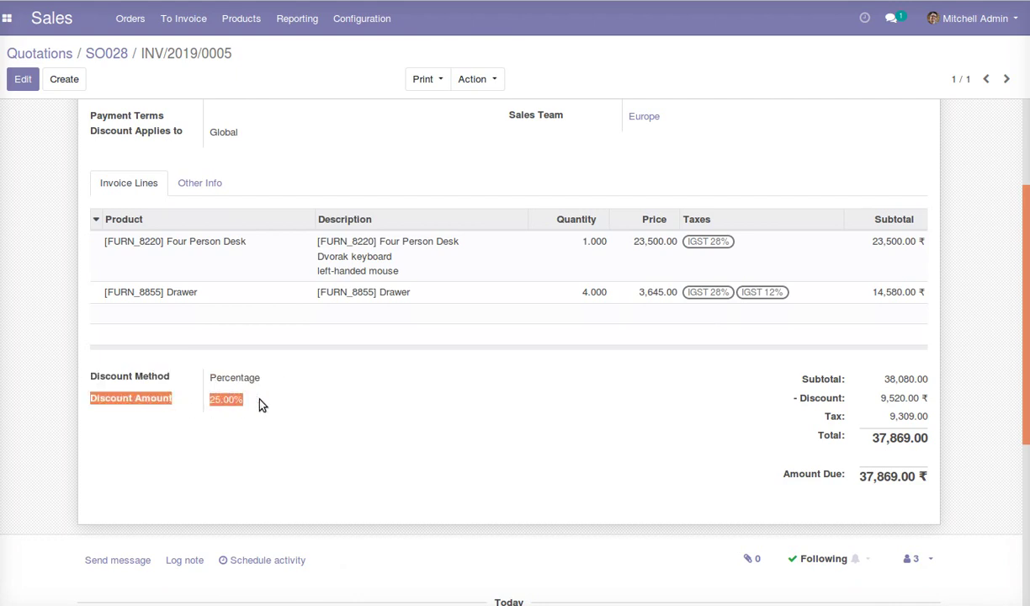
click(257, 404)
drag(789, 402, 932, 407)
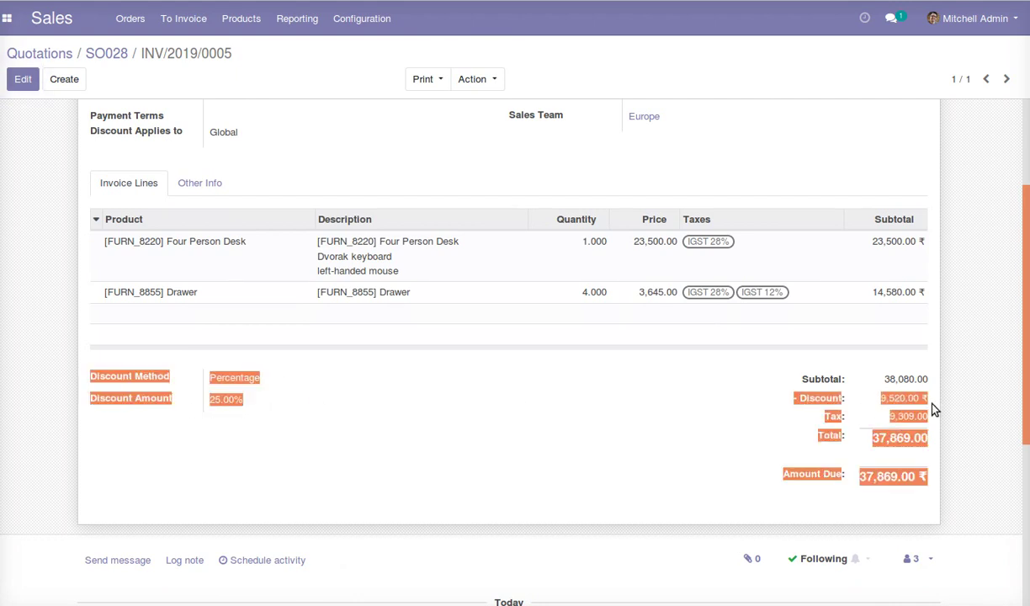
click(931, 405)
double_click(916, 399)
click(604, 399)
scroll(603, 398, up, 4)
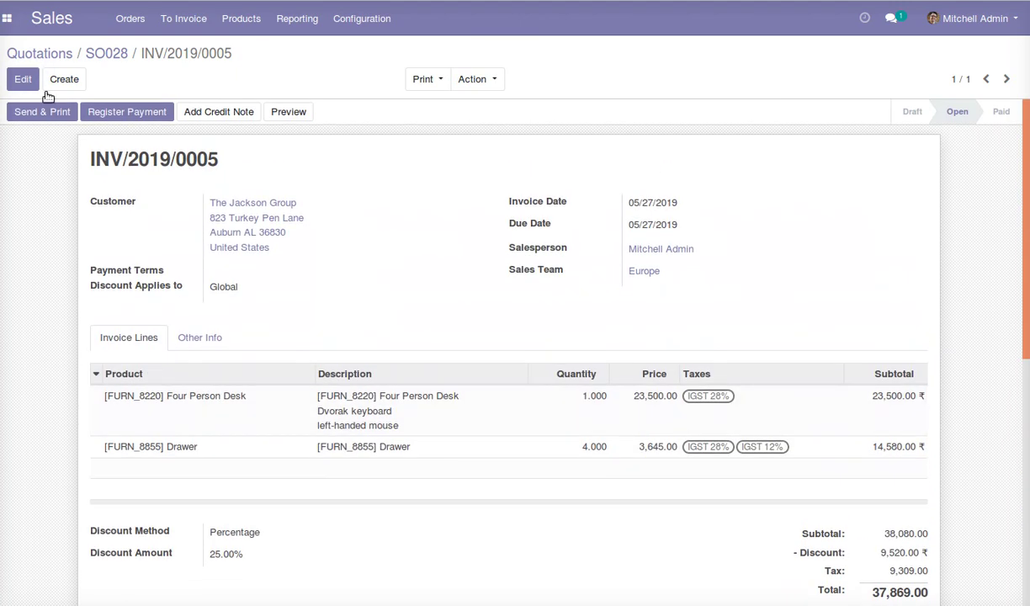
click(52, 21)
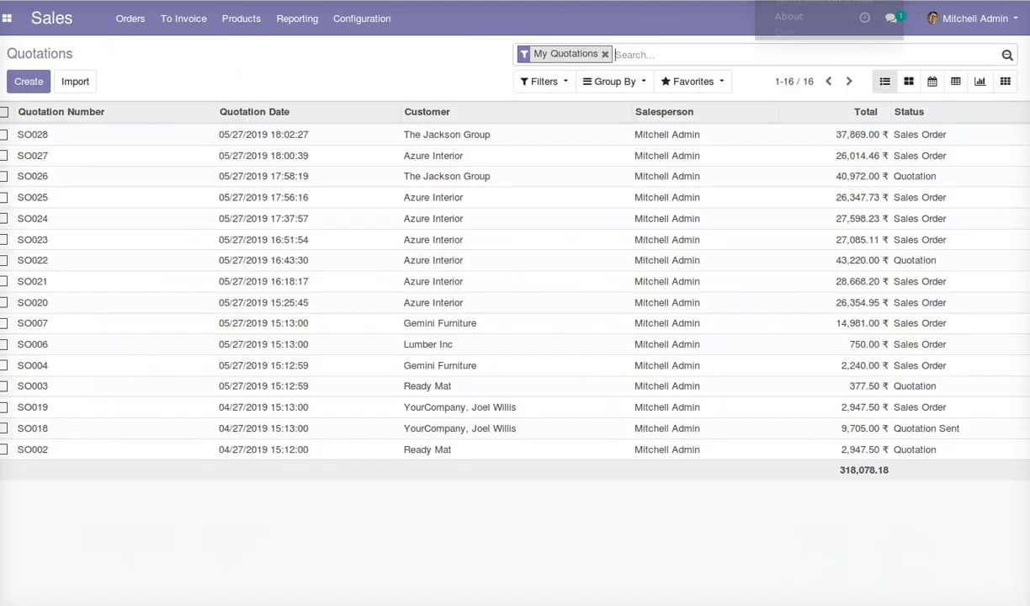